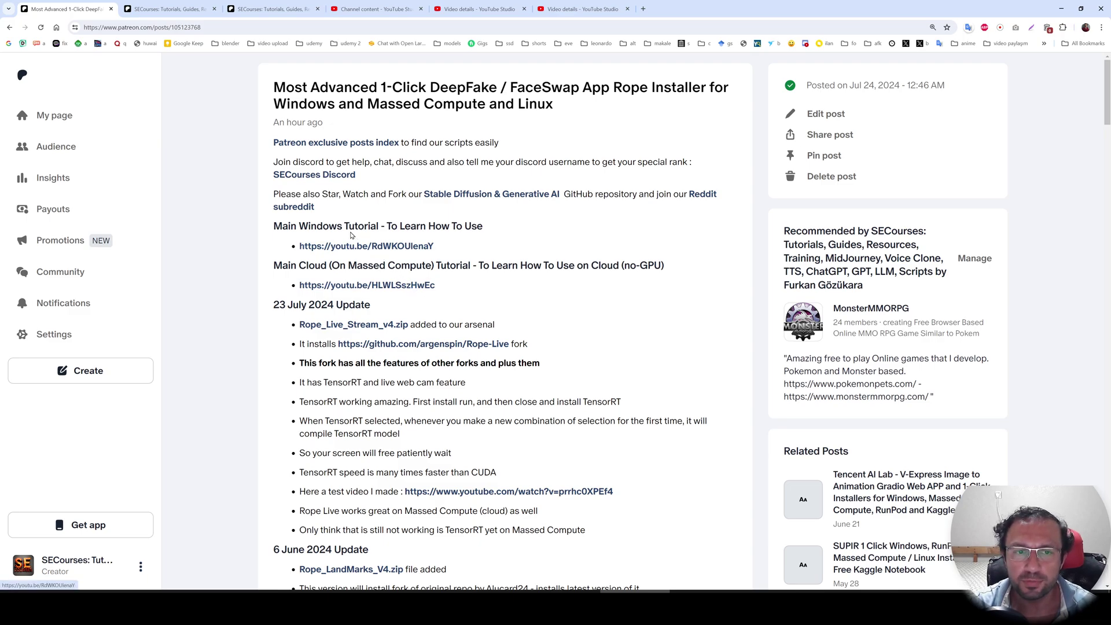
Step: Highlight the Main Windows Tutorial and Main Cloud tutorial headings in the Rope post
drag(275, 227, 474, 239)
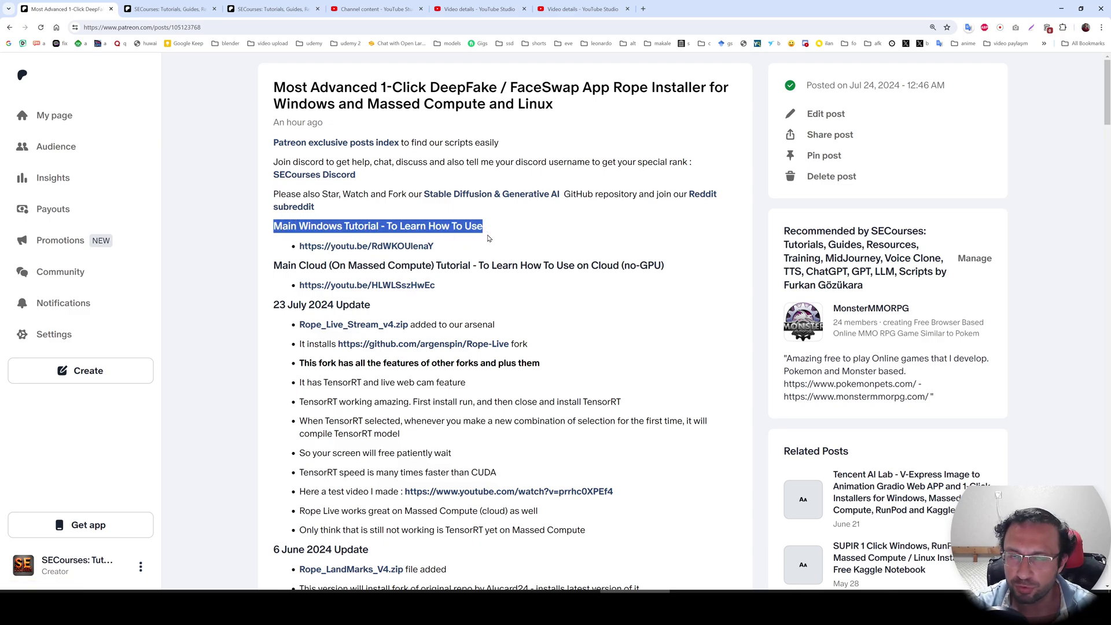
click(318, 263)
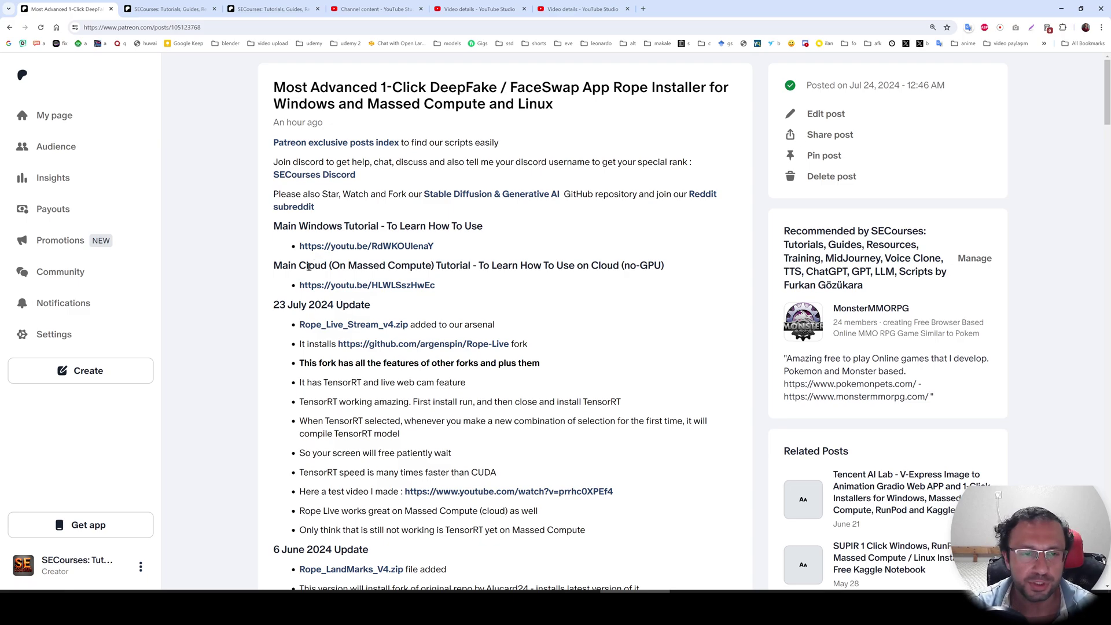
mouse_move(275, 269)
mouse_down()
mouse_move(505, 279)
mouse_move(541, 267)
mouse_up()
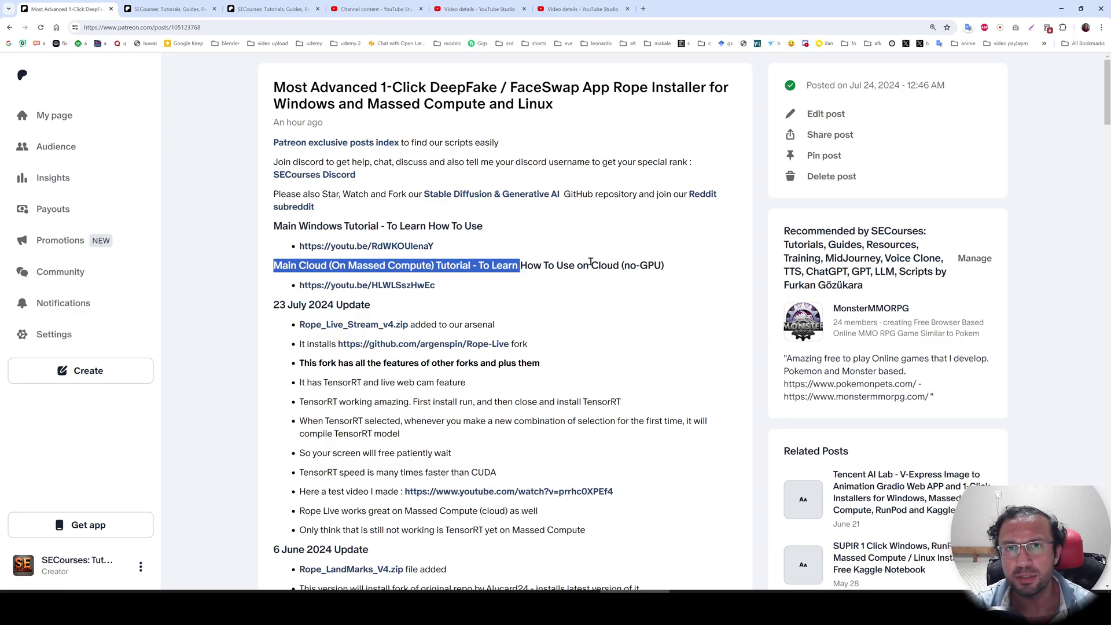
click(539, 284)
Step: Scroll the post and download the Rope_Live_Stream_v4.zip attachment
scroll(444, 303, down, 15)
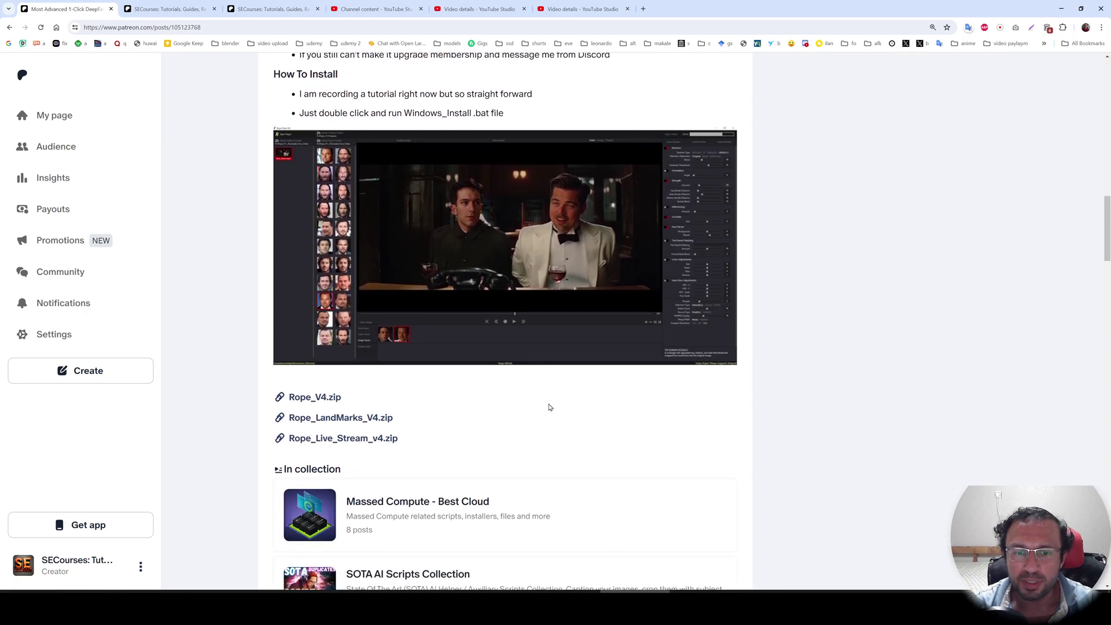
scroll(412, 397, down, 1)
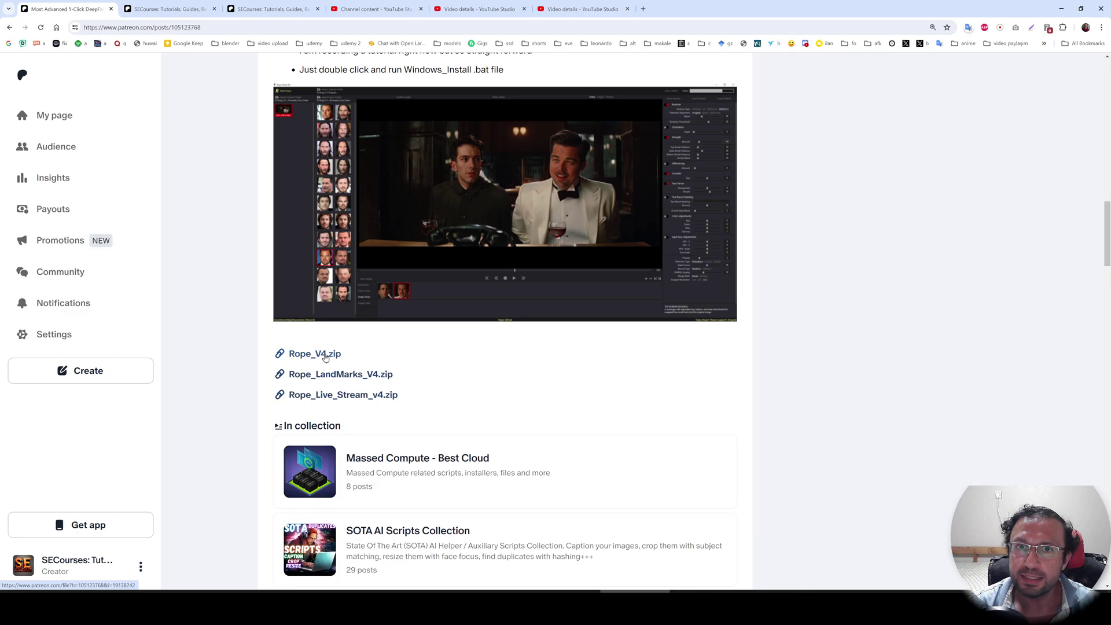
scroll(330, 356, down, 2)
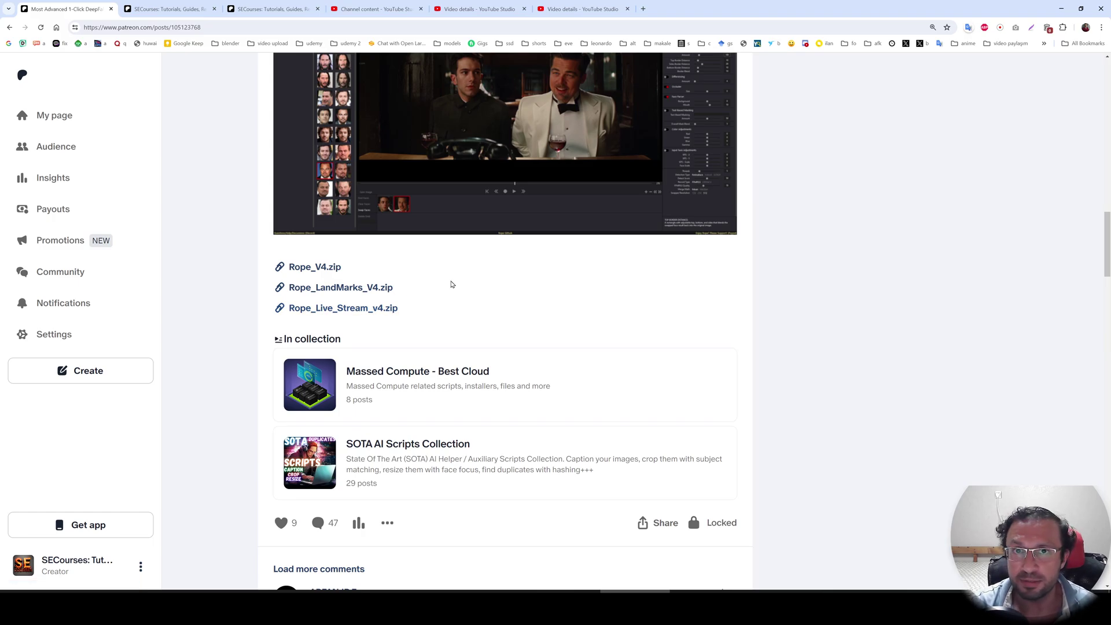
scroll(344, 267, up, 1)
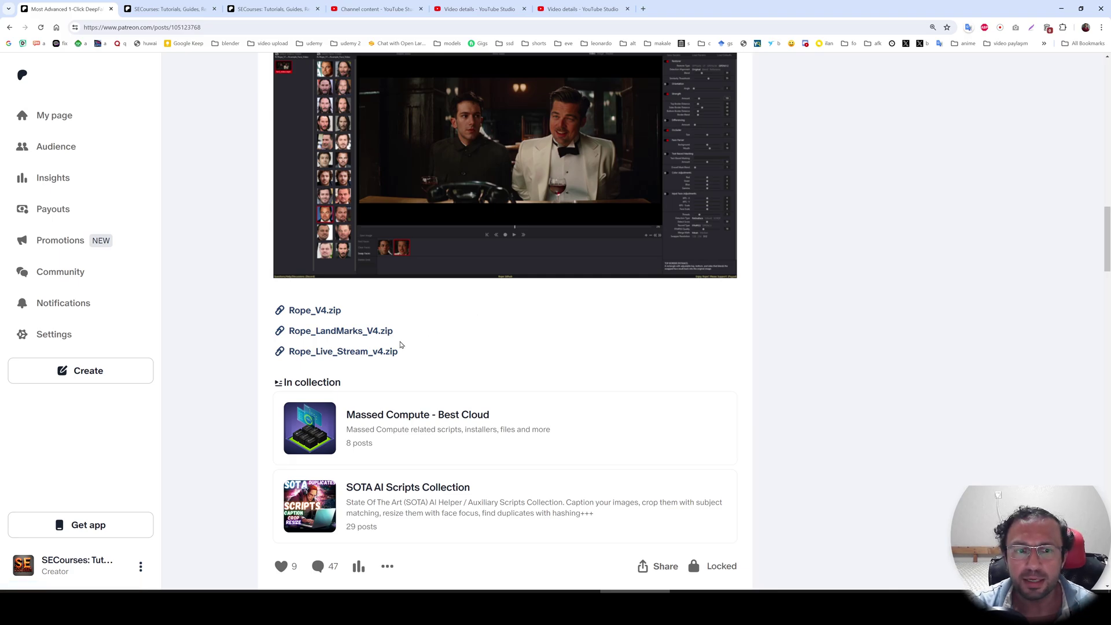
scroll(472, 359, up, 3)
scroll(472, 359, up, 15)
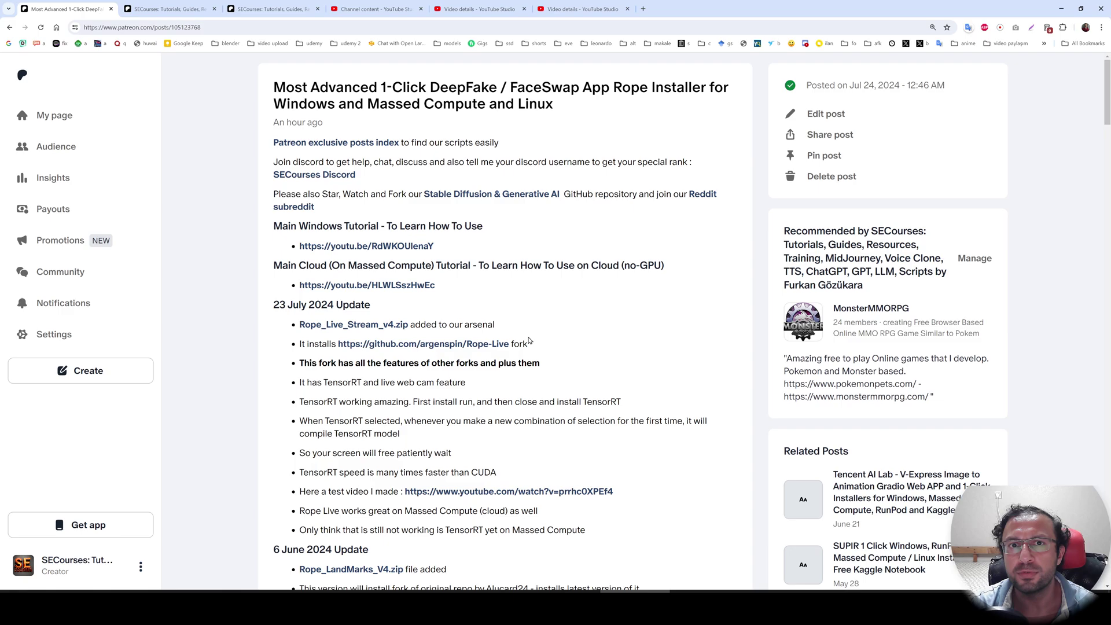
scroll(470, 297, down, 1)
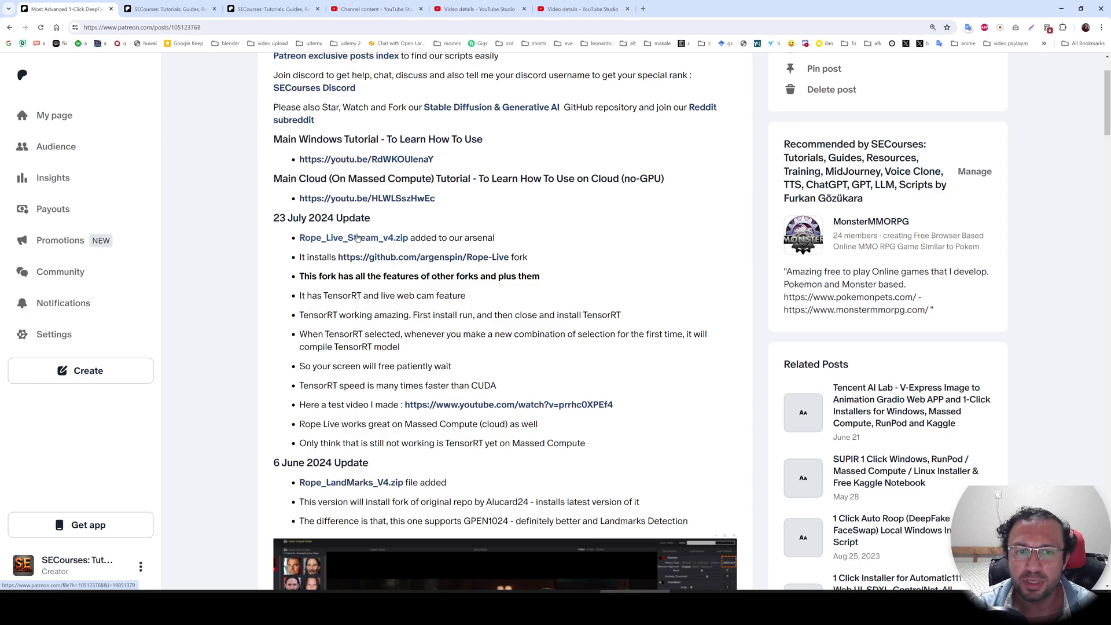
click(356, 238)
scroll(471, 325, down, 15)
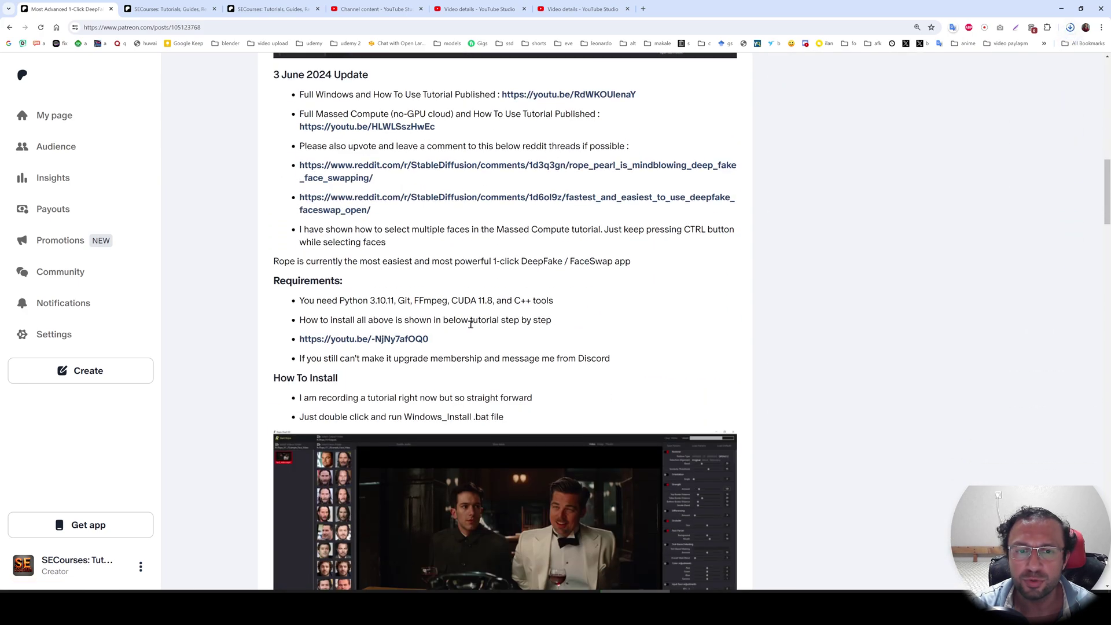
scroll(471, 324, down, 3)
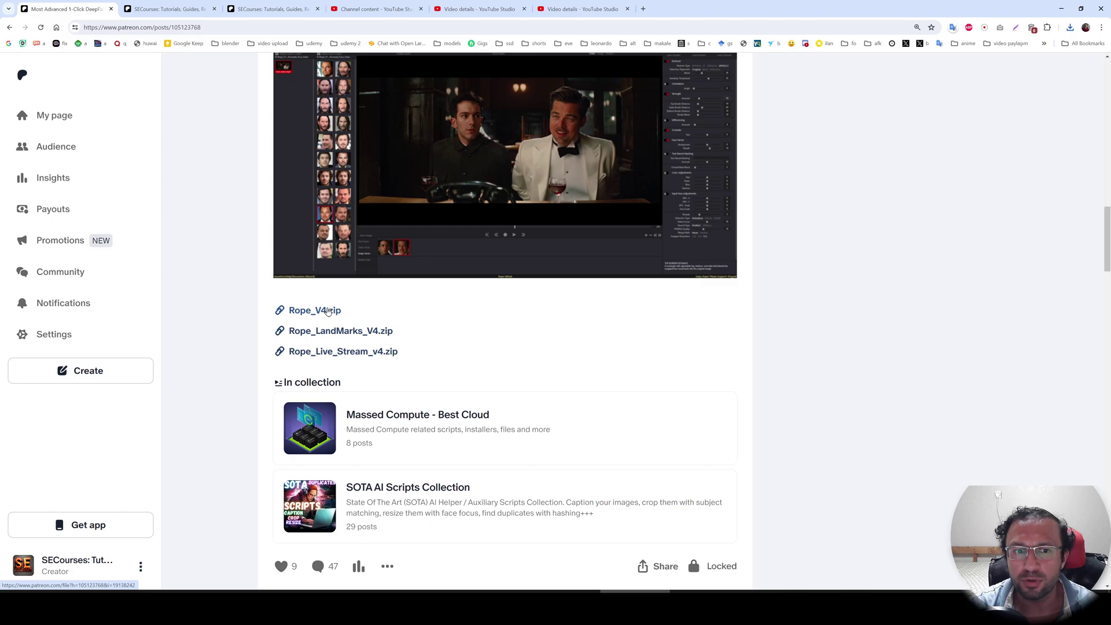
Step: Copy Rope_Live_Stream_v4.zip from Downloads onto the netac_2tb (F:) drive
click(1070, 27)
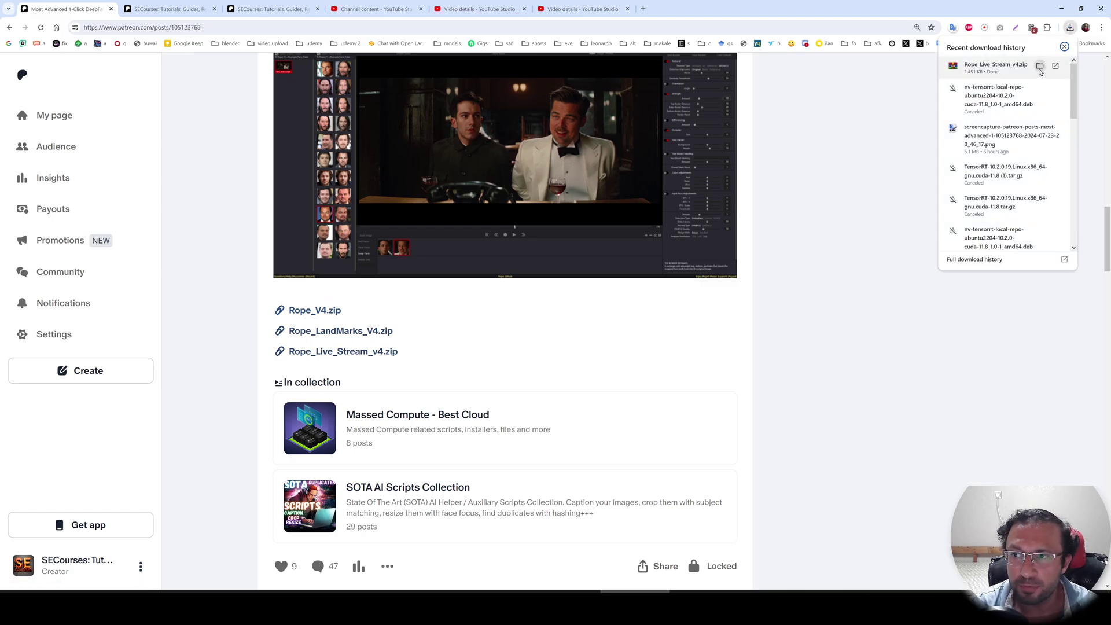
click(1040, 68)
right_click(280, 289)
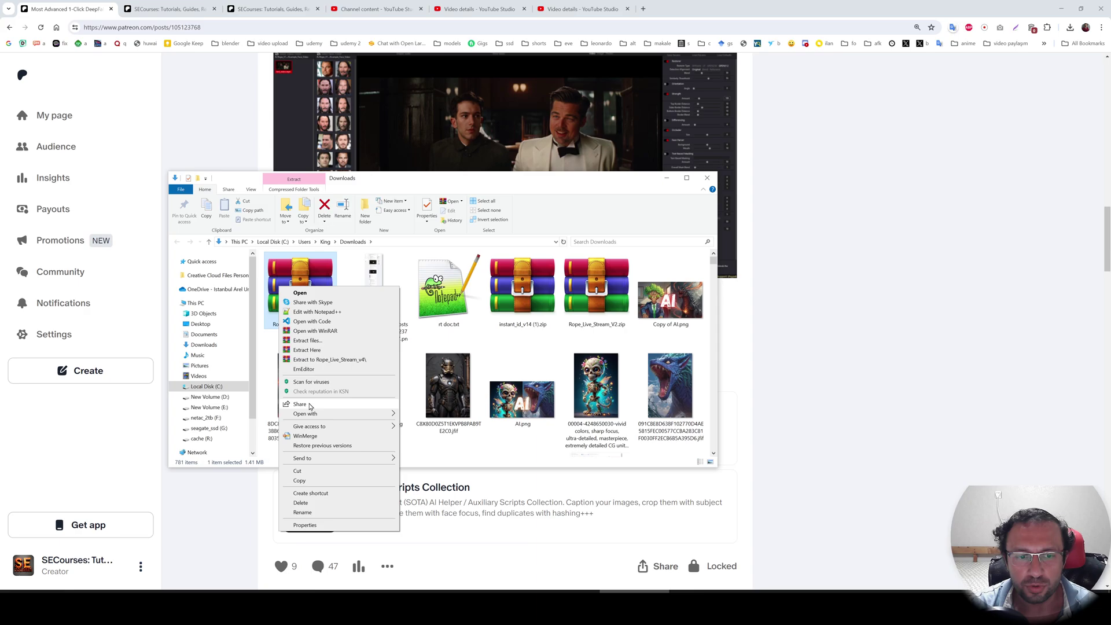
key(Escape)
scroll(209, 417, down, 1)
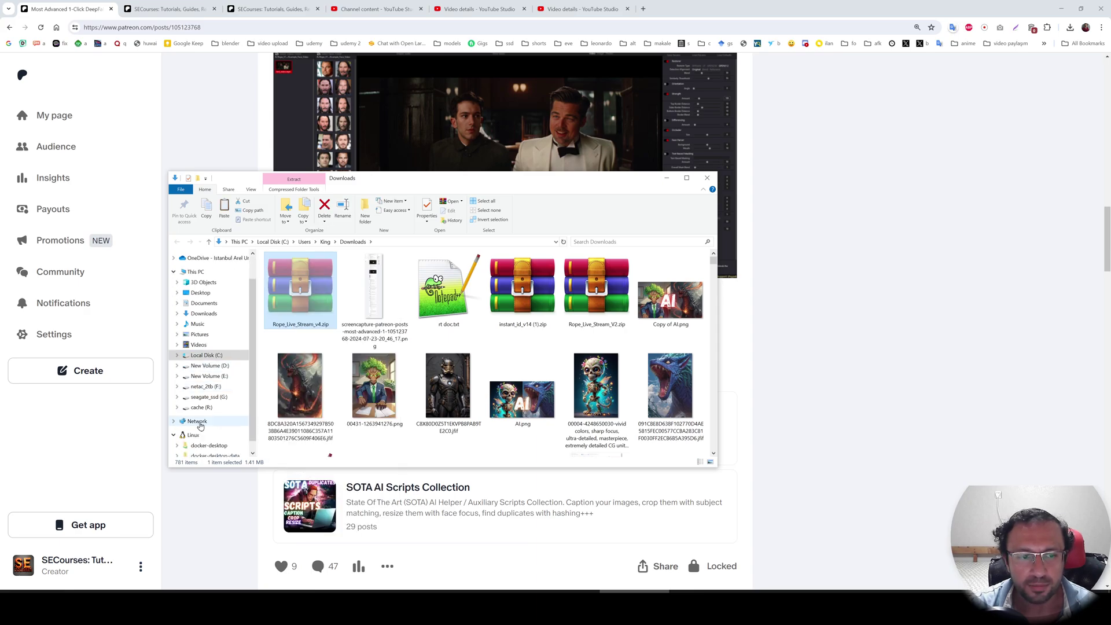
click(202, 408)
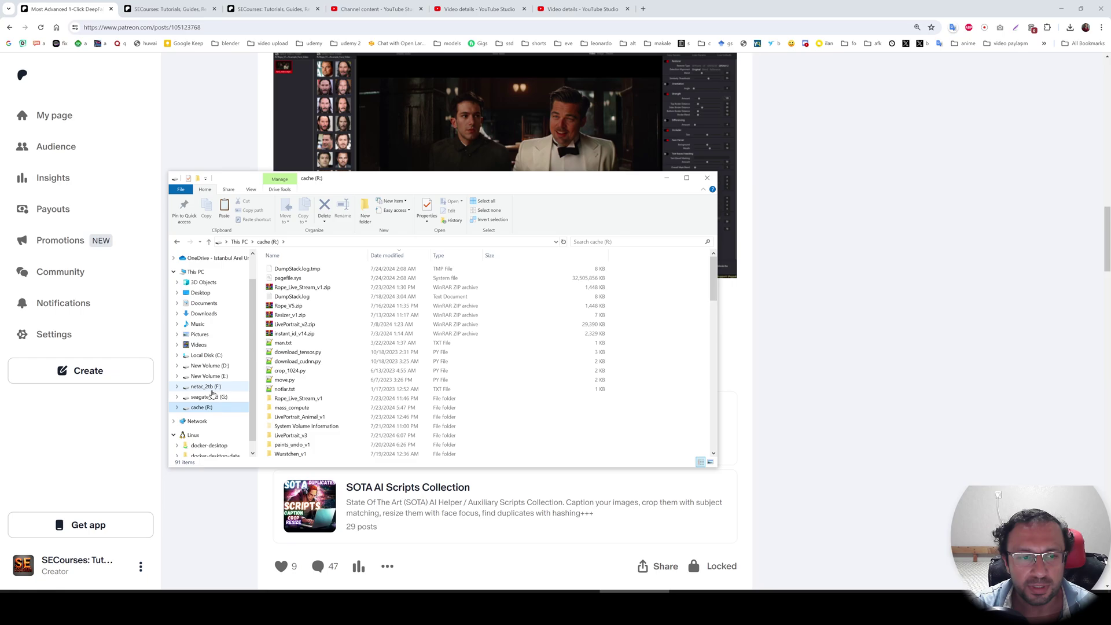
click(208, 386)
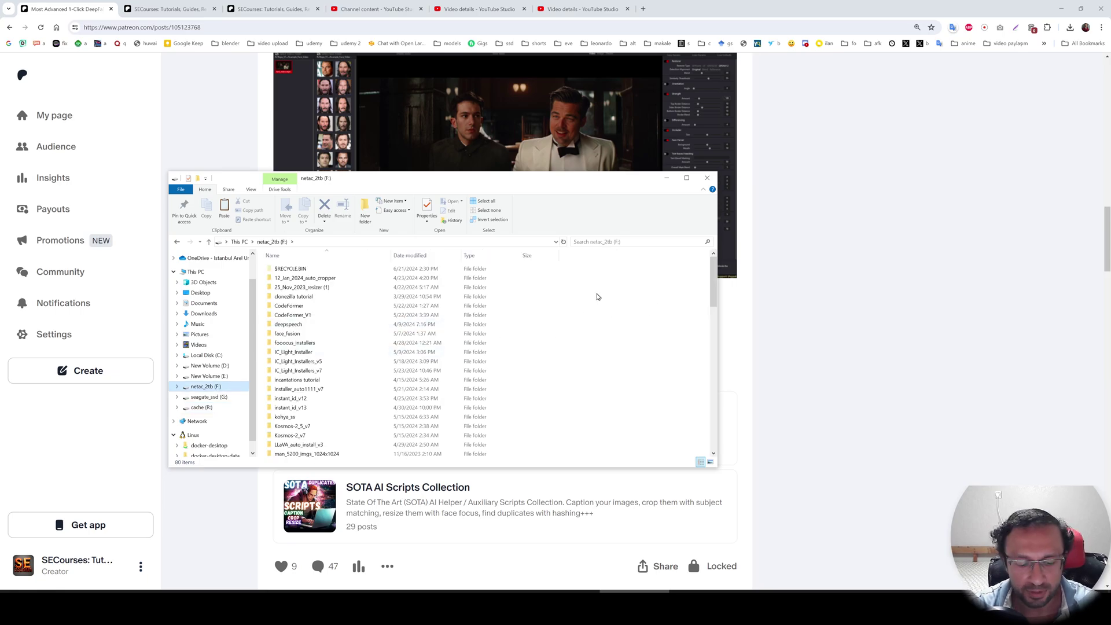
key(ctrl+v)
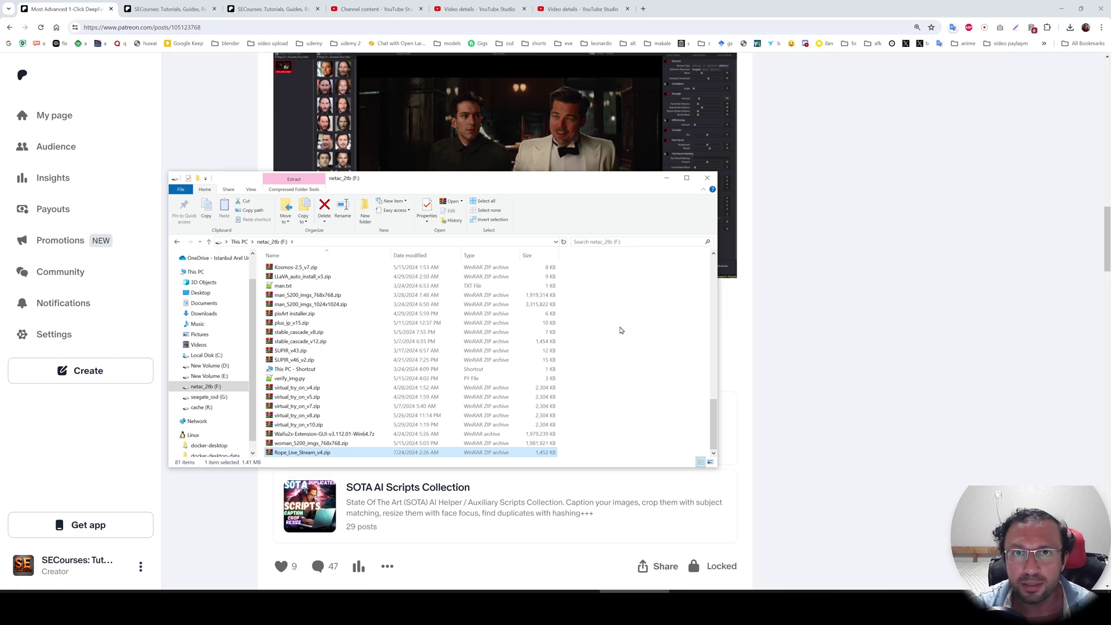
Step: Extract the zip into F:\Rope_Live_Stream_v4 and check the folder's full path
right_click(322, 453)
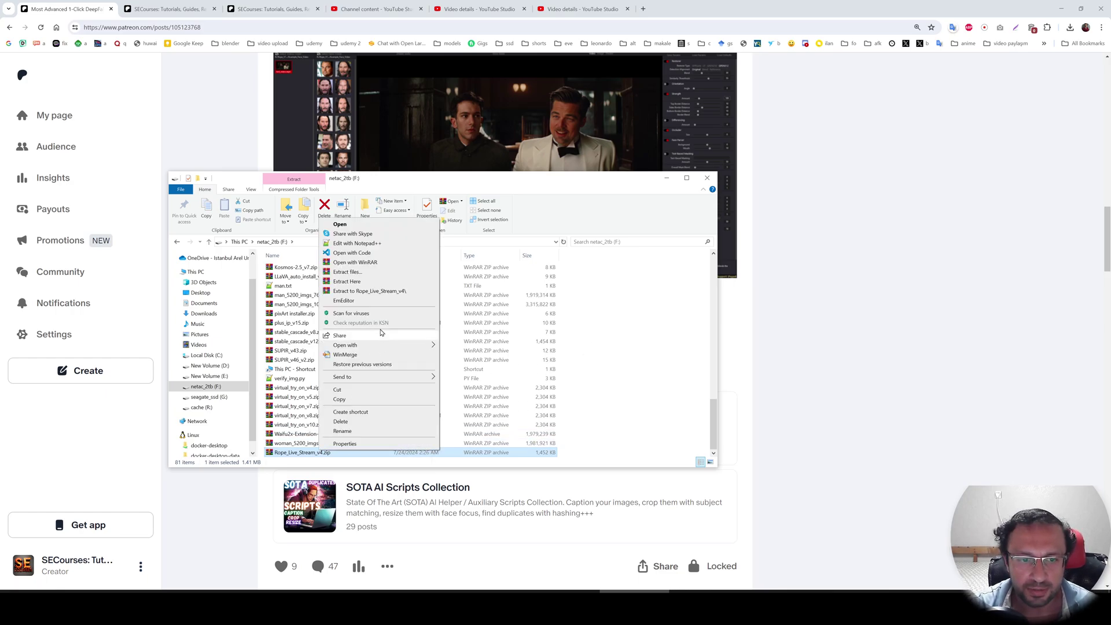
click(380, 296)
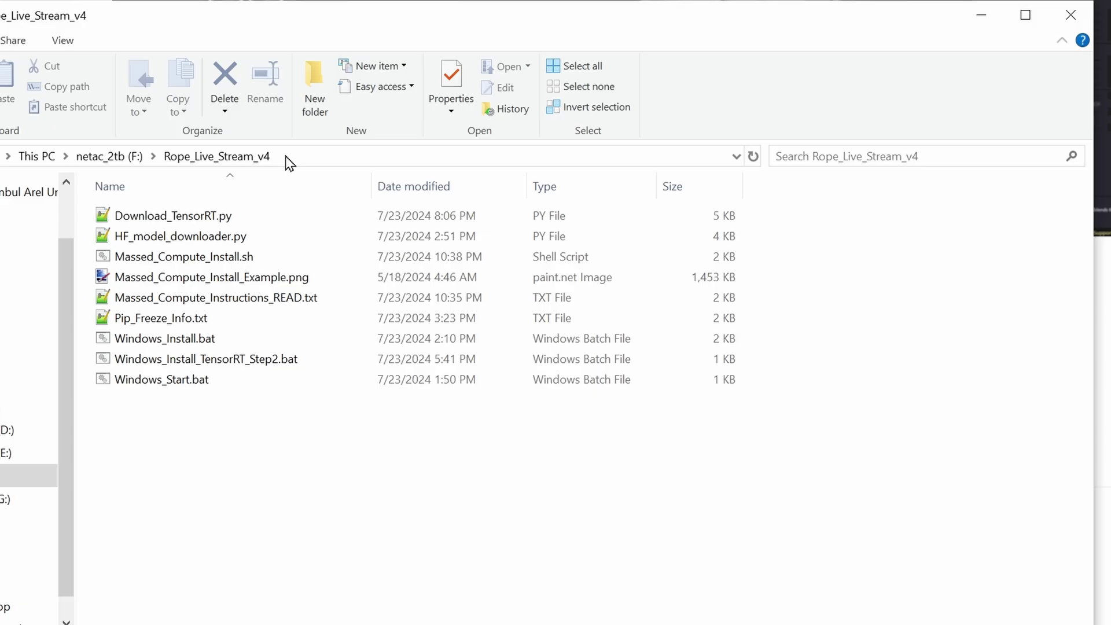
click(302, 155)
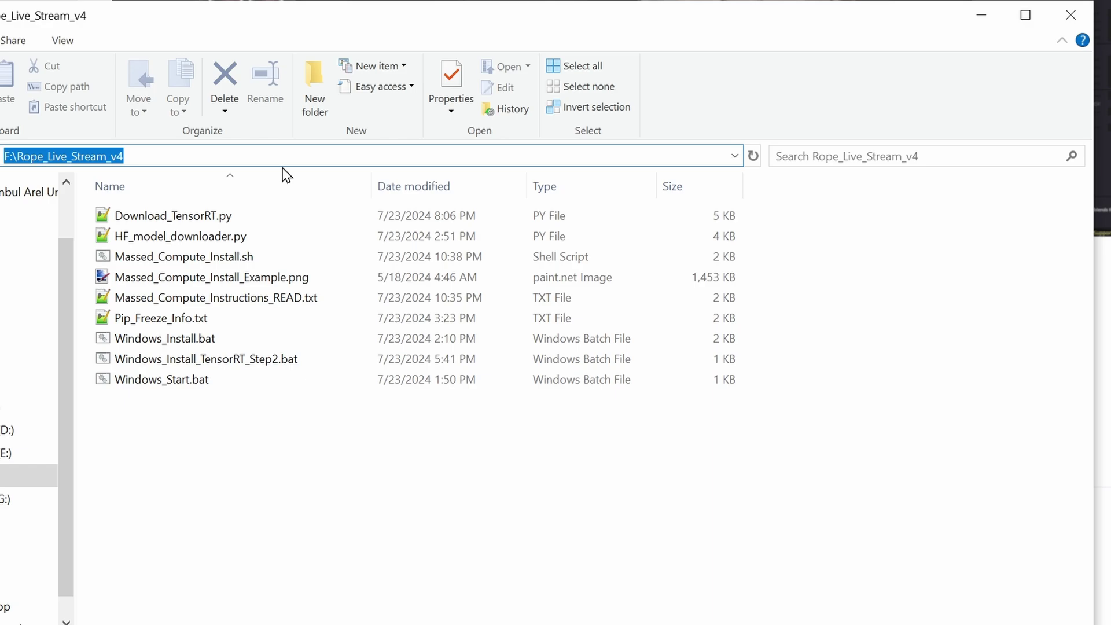
click(388, 484)
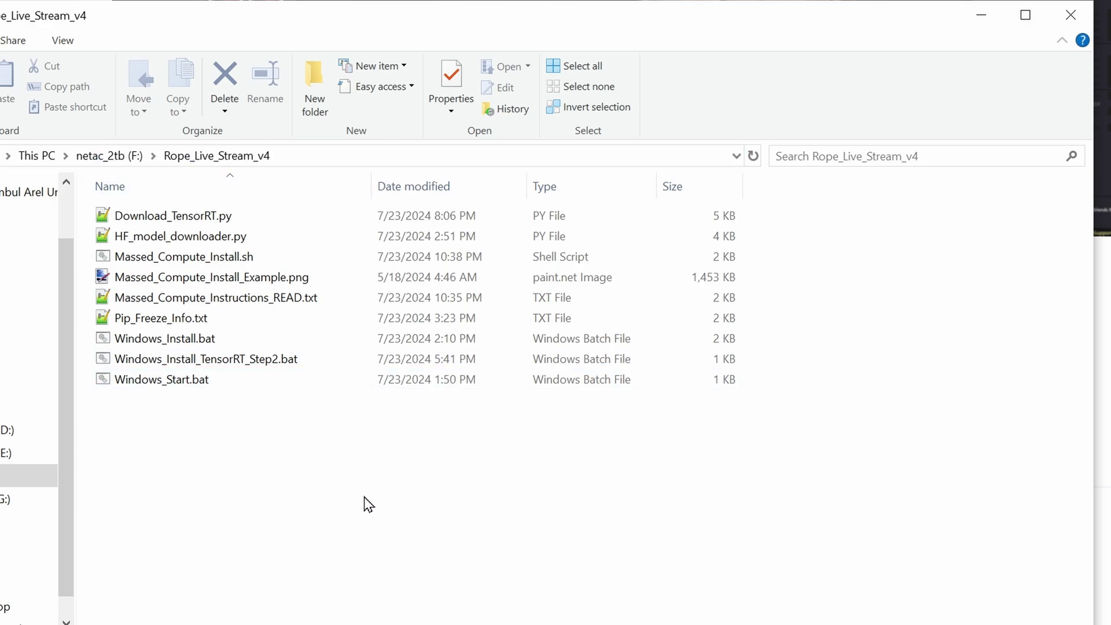
Step: Run Windows_Install.bat from F:\Rope_Live_Stream_v4 and move its console window aside
click(191, 346)
double_click(191, 345)
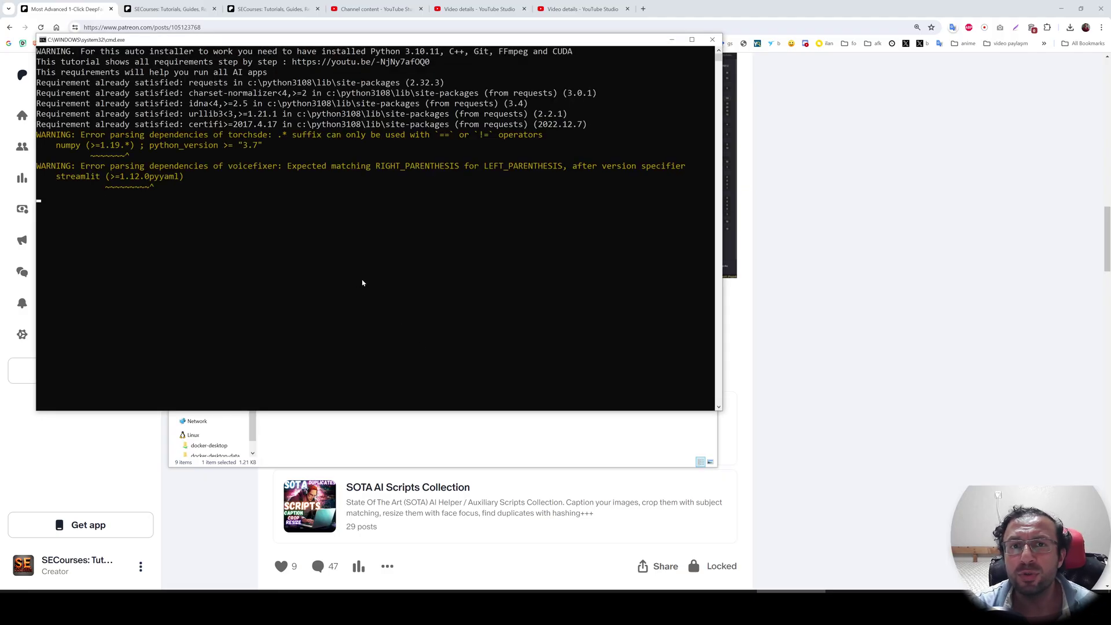
mouse_move(403, 45)
mouse_down()
mouse_move(540, 73)
mouse_move(634, 107)
mouse_move(631, 81)
mouse_move(616, 76)
mouse_move(565, 84)
mouse_up()
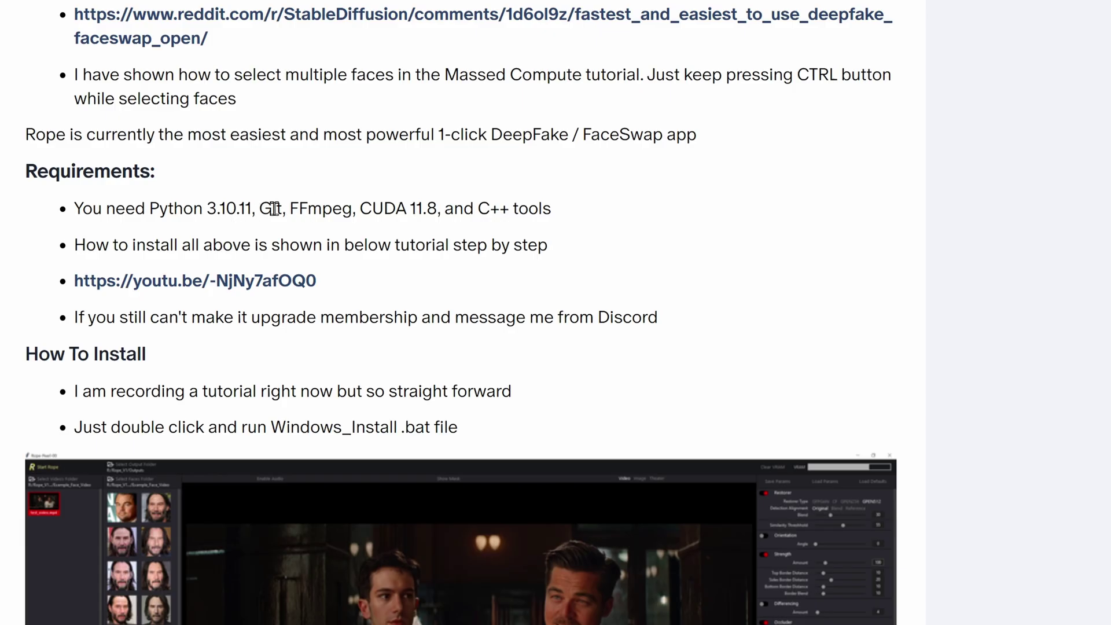
Step: Highlight the FFmpeg, CUDA 11.8 and C++ tools requirements and the YouTube tutorial link
double_click(294, 209)
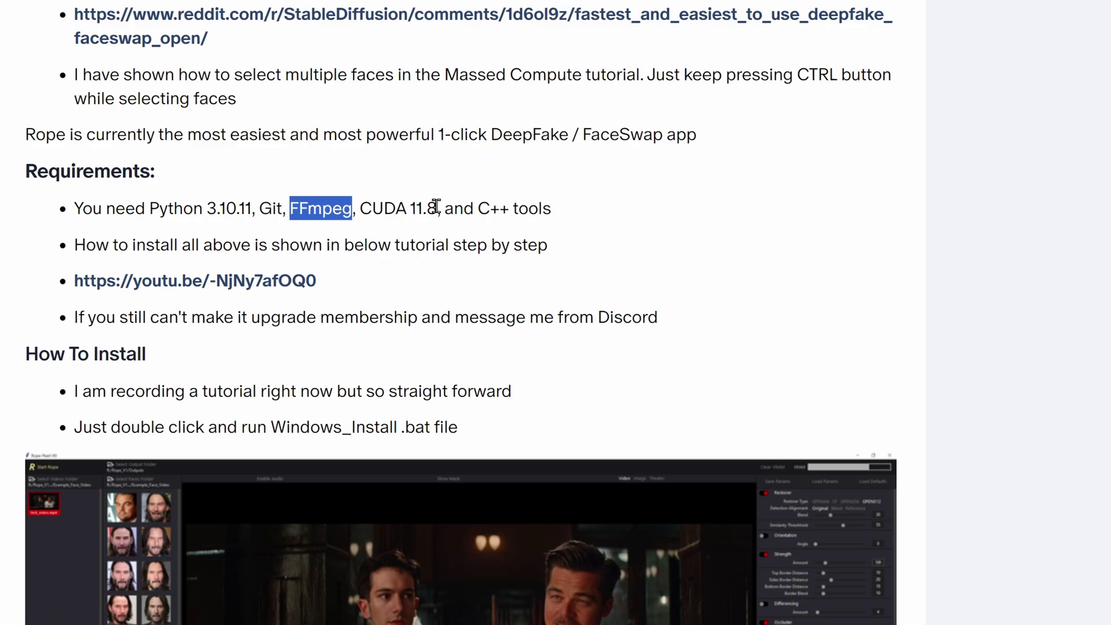
drag(437, 209, 360, 208)
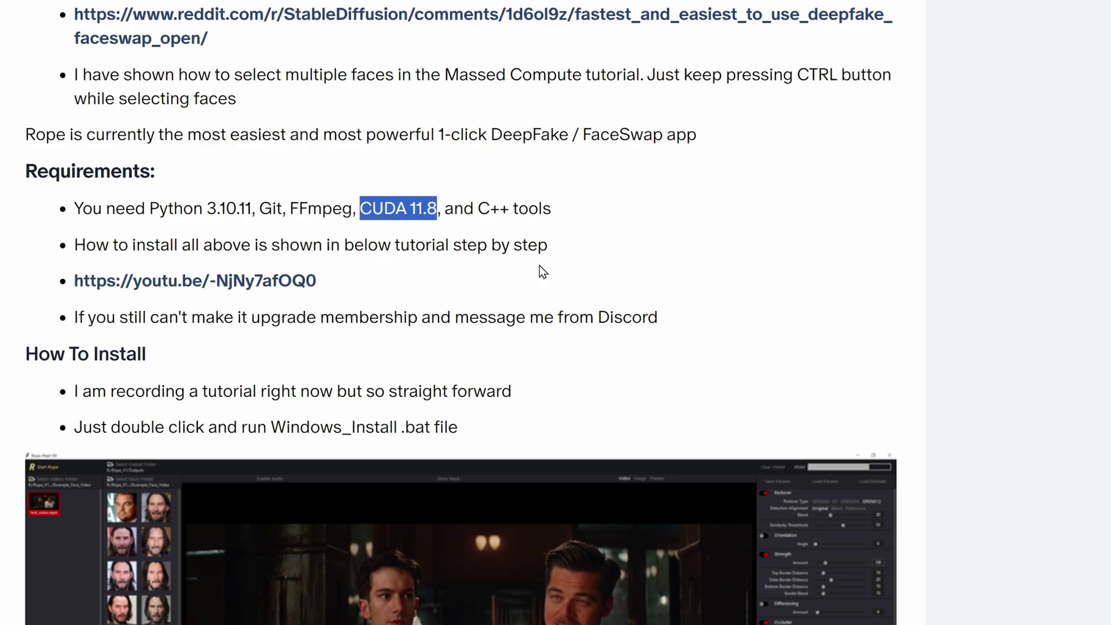
drag(557, 209, 480, 209)
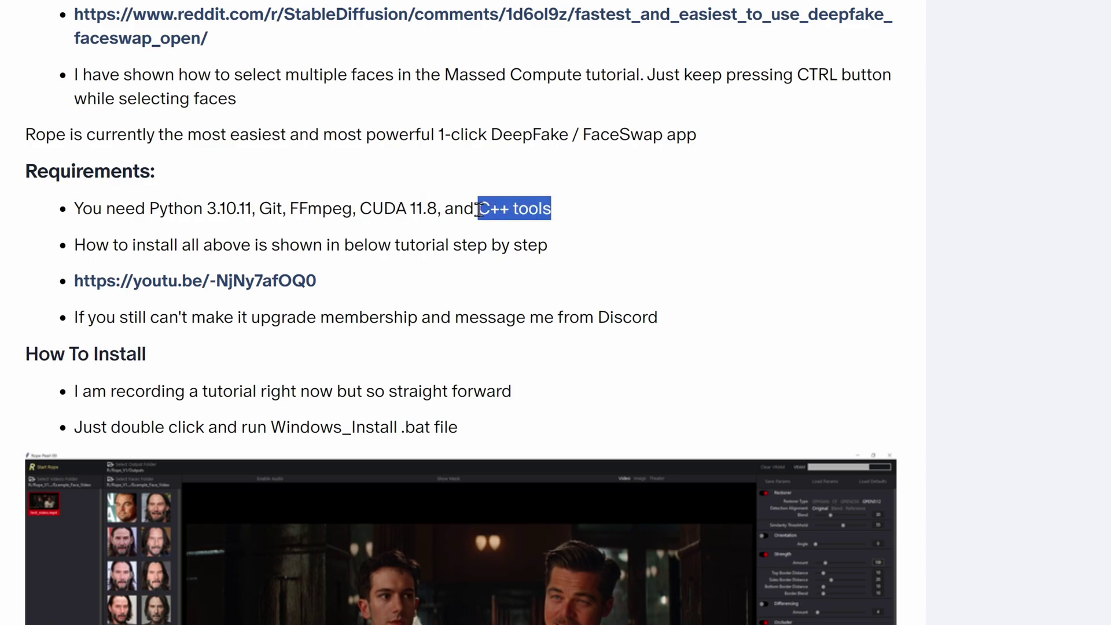
click(514, 244)
scroll(516, 249, down, 1)
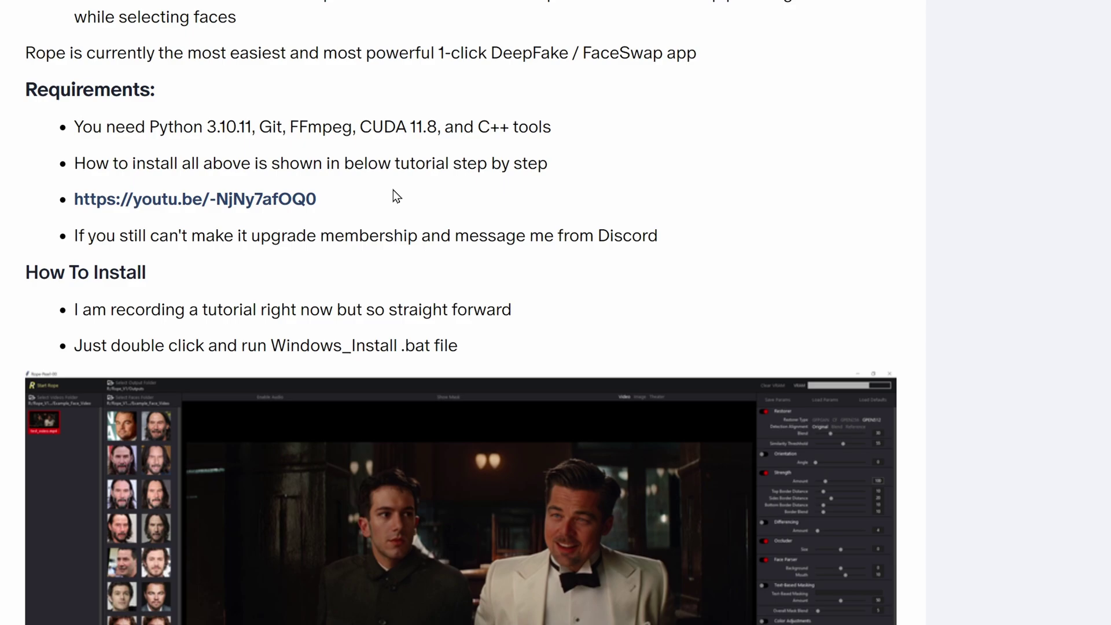
drag(317, 198, 71, 197)
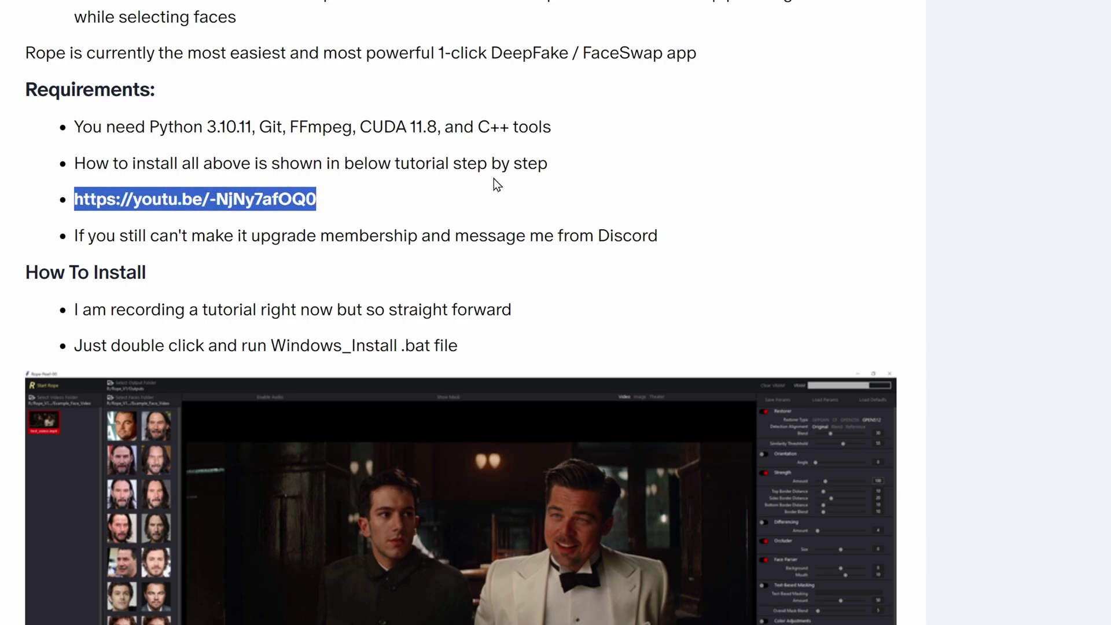
click(412, 186)
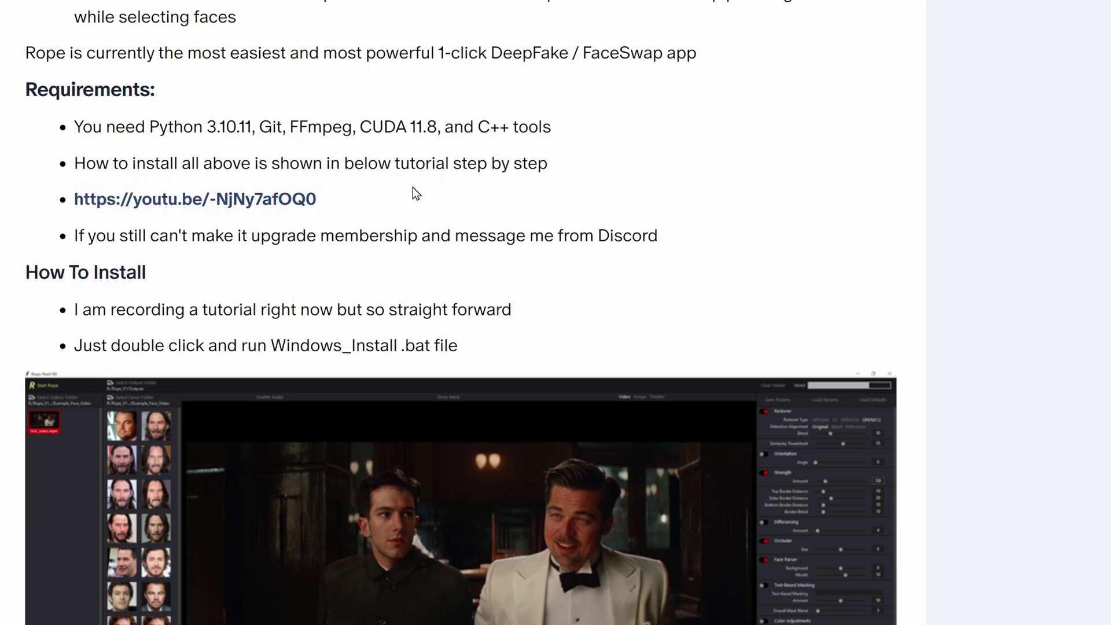
Step: Open the linked YouTube requirements tutorial and scroll through its description timestamps
click(250, 200)
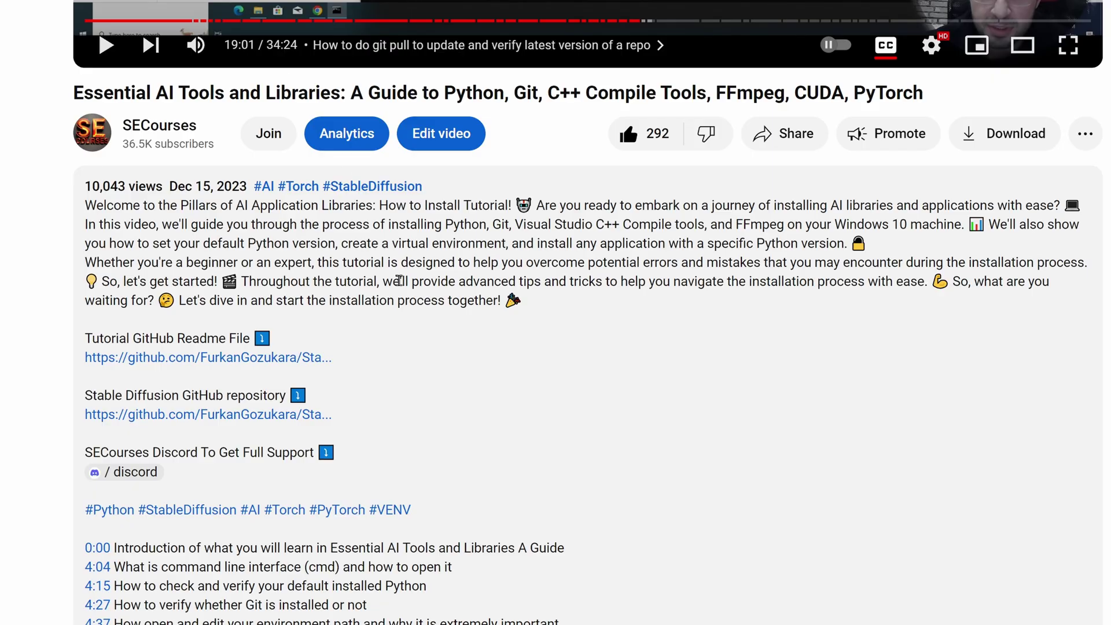
scroll(459, 370, down, 8)
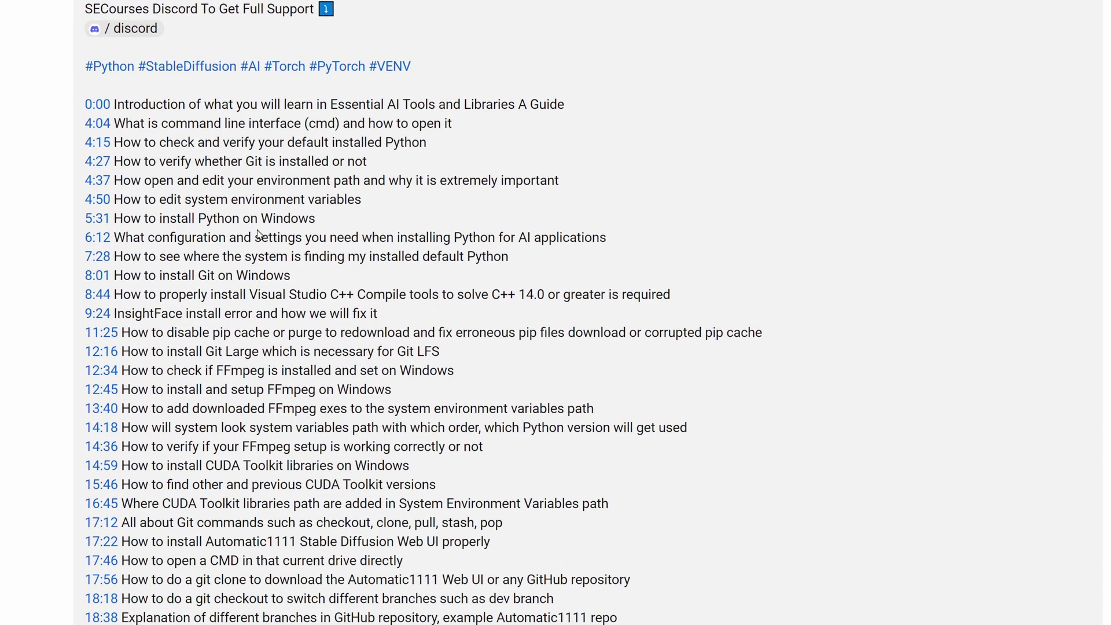
scroll(418, 282, down, 1)
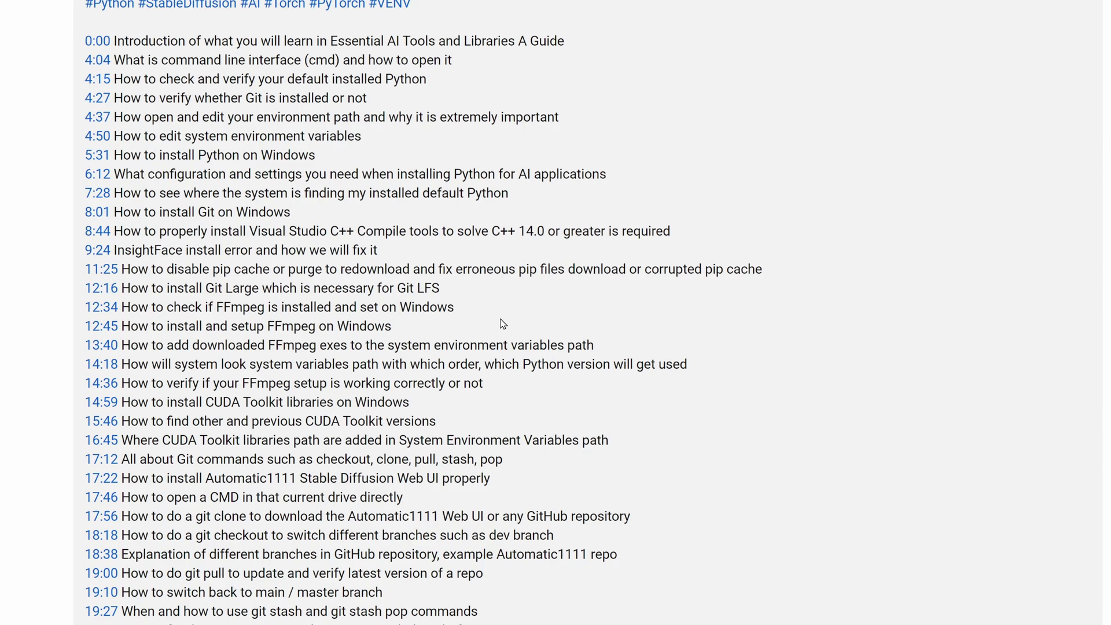
scroll(621, 346, down, 1)
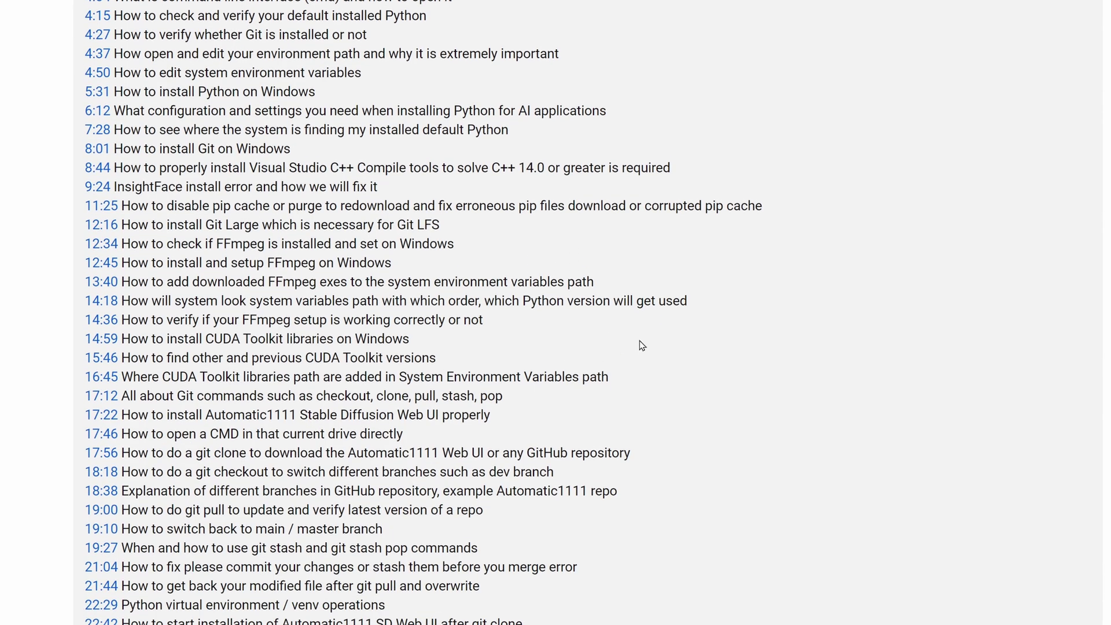
scroll(640, 345, down, 2)
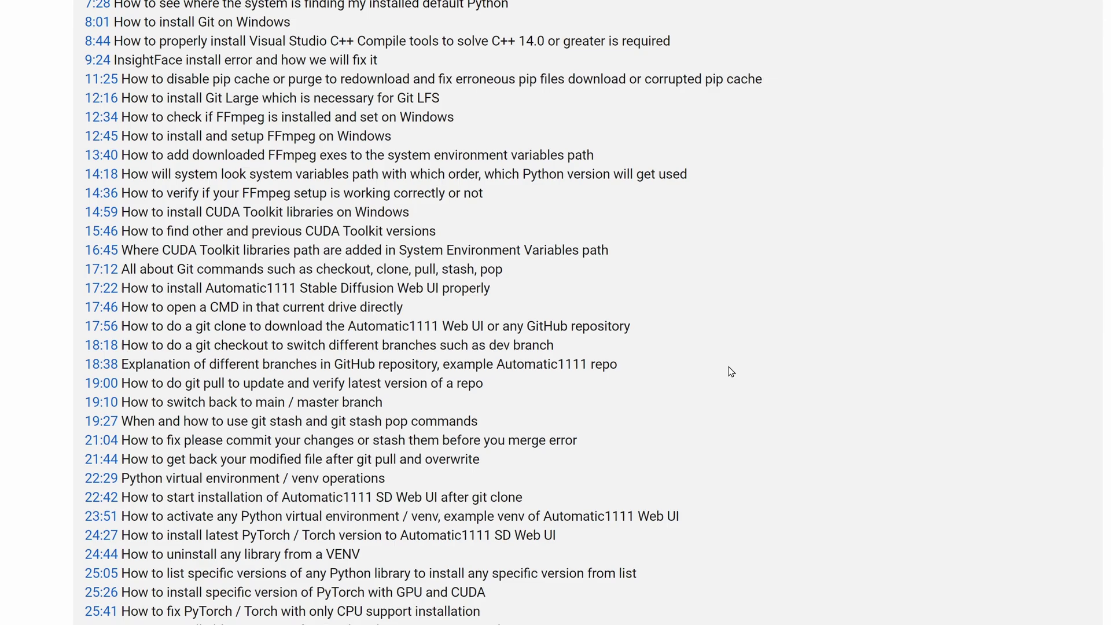
scroll(732, 371, down, 1)
scroll(730, 371, up, 8)
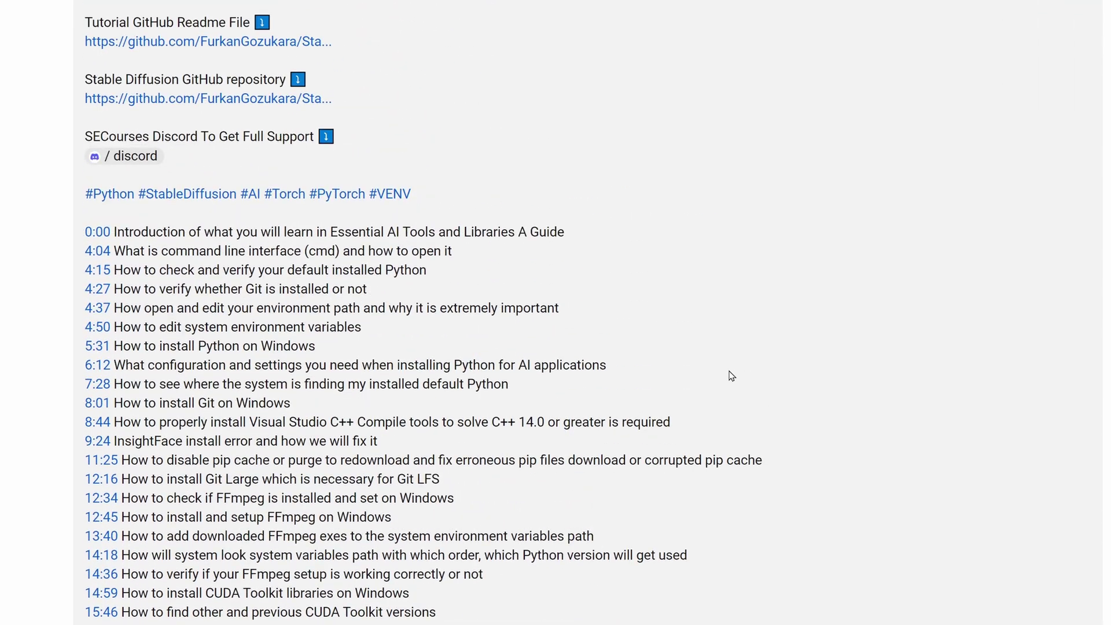
scroll(731, 377, down, 8)
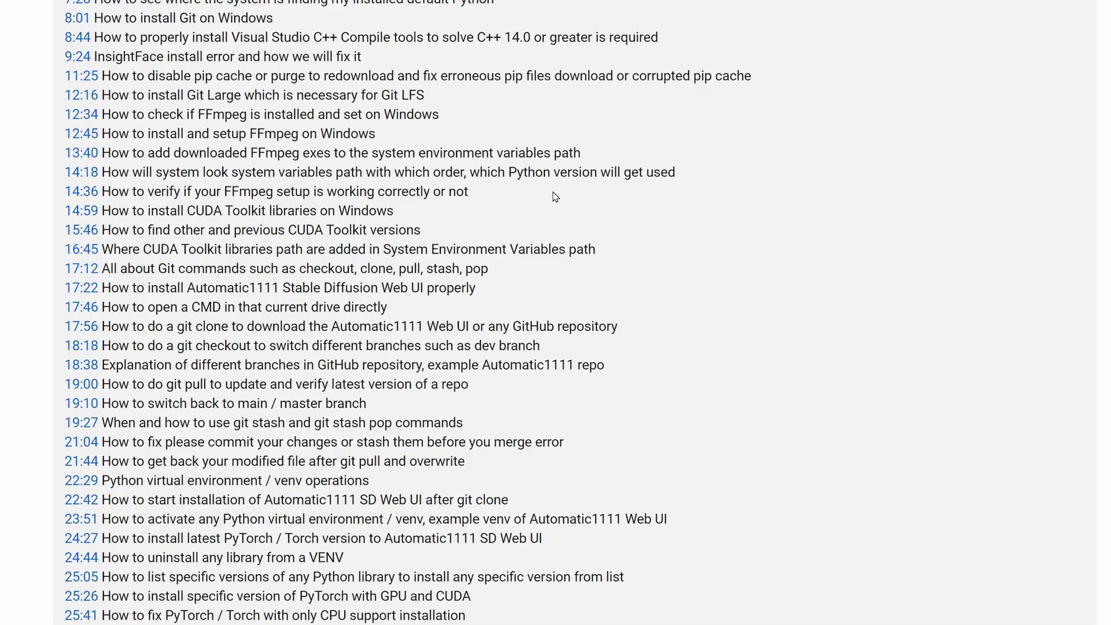
scroll(579, 260, up, 10)
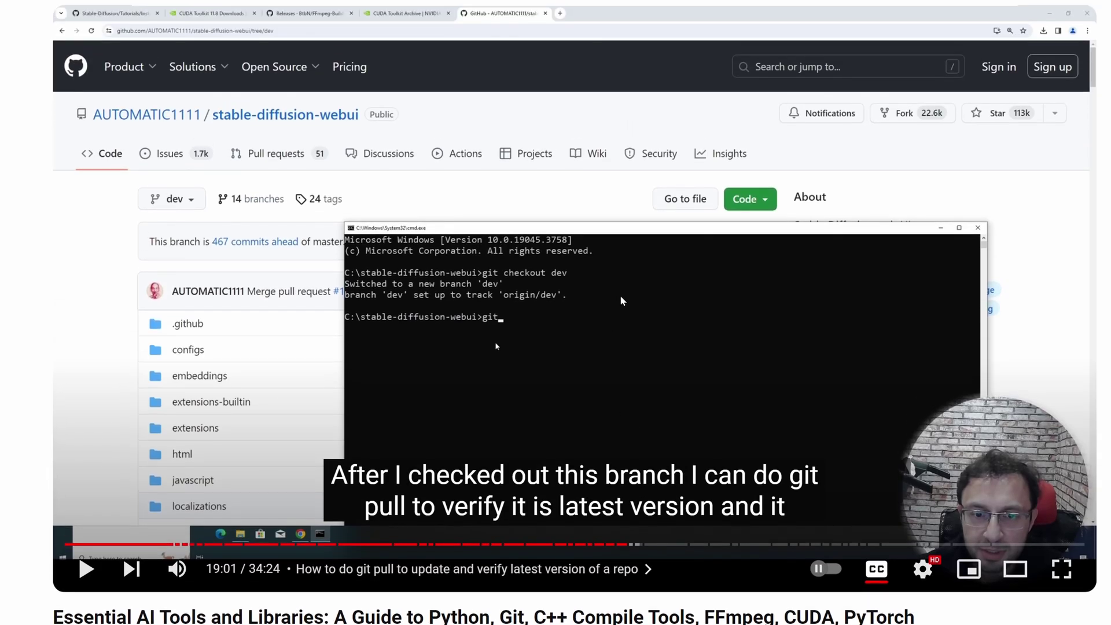
scroll(622, 300, down, 5)
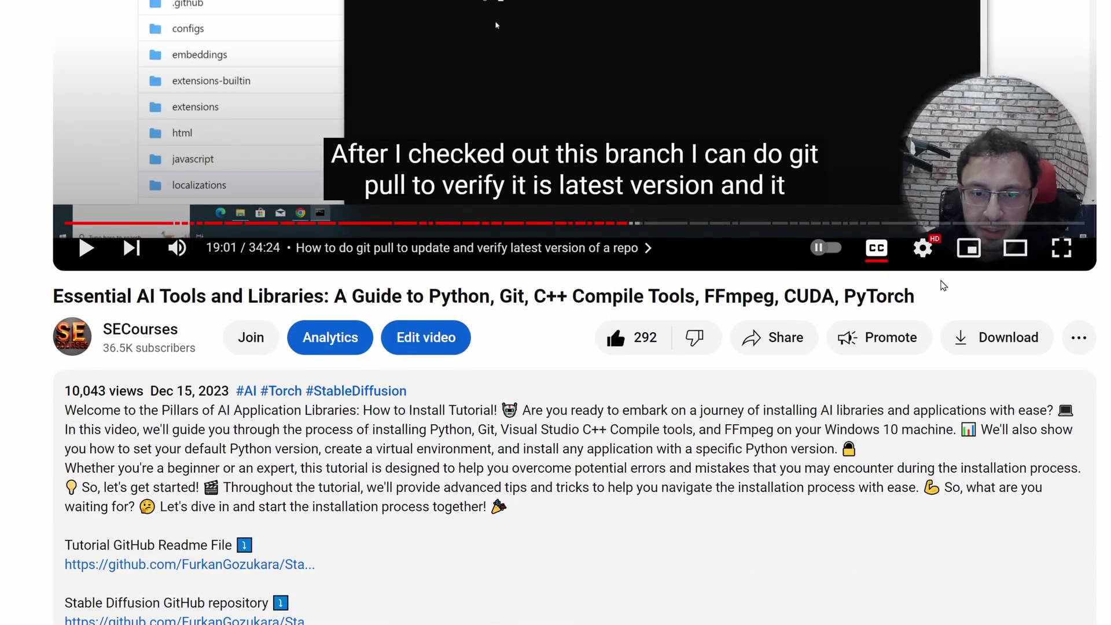
Step: Select the video's full title text, then deselect it
drag(918, 296, 51, 298)
scroll(622, 391, down, 2)
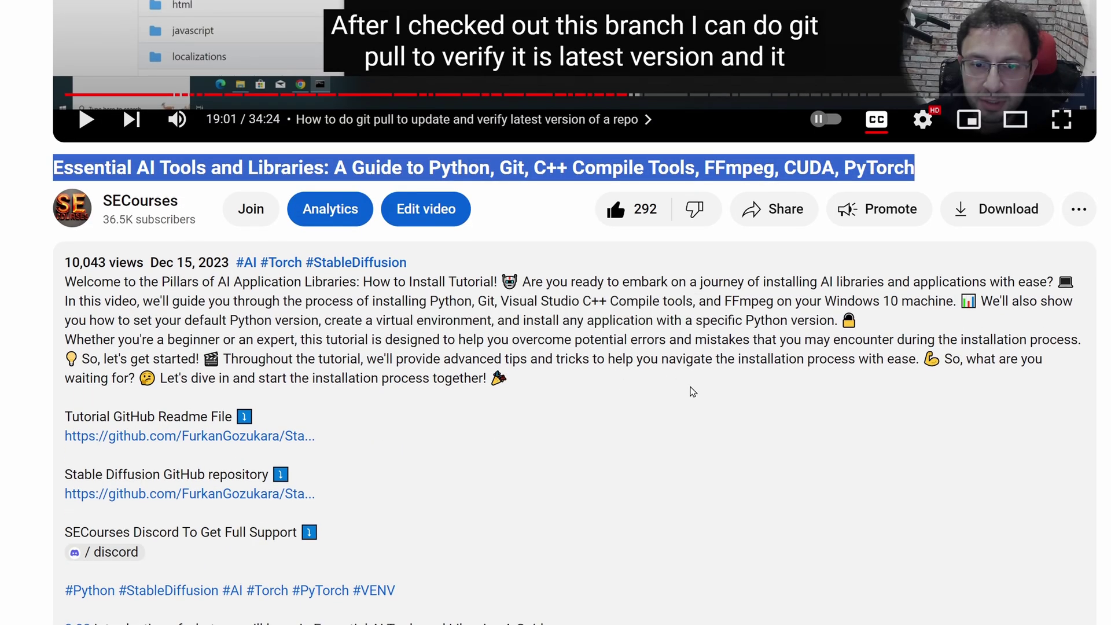
click(685, 416)
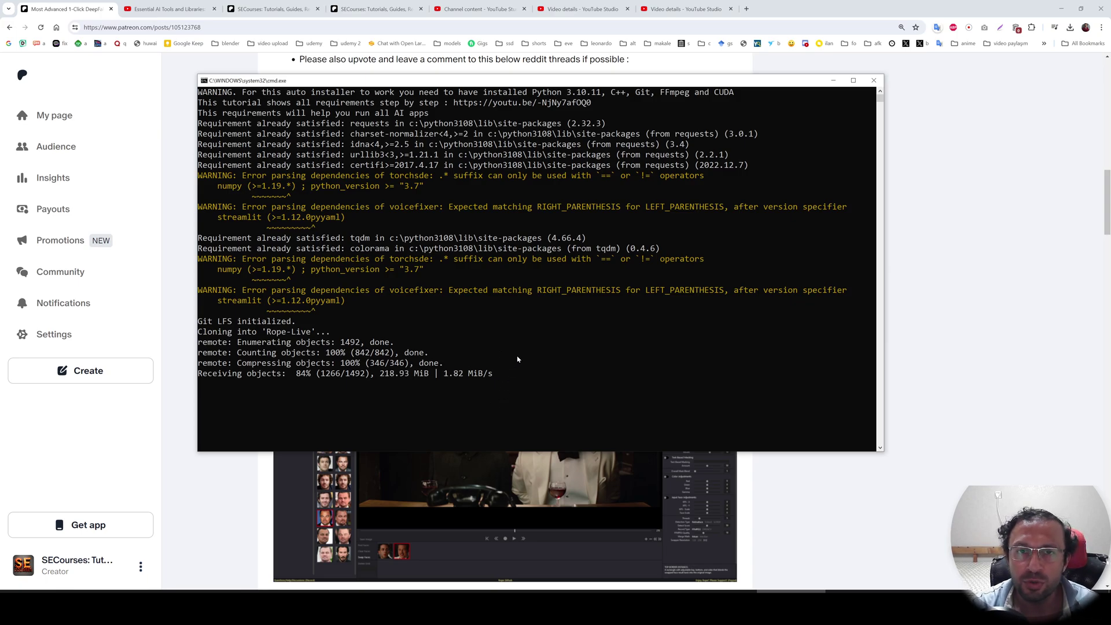
Step: Search Google for 'warp vpn' in a new tab, zoom to 150%, then return to Patreon
click(747, 8)
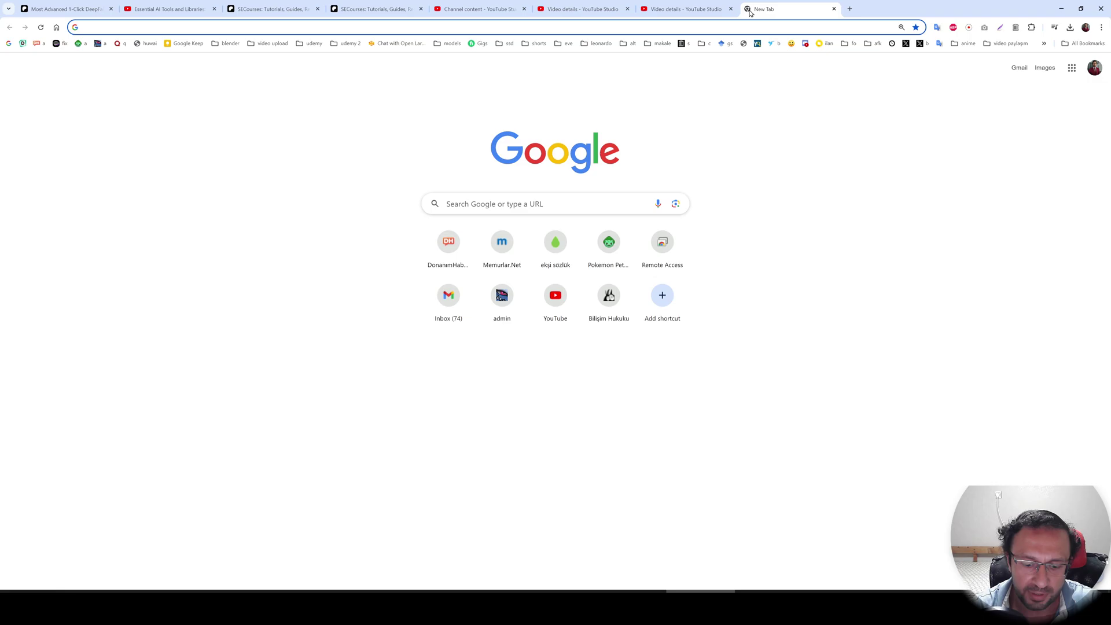
text(warp vpn)
key(Return)
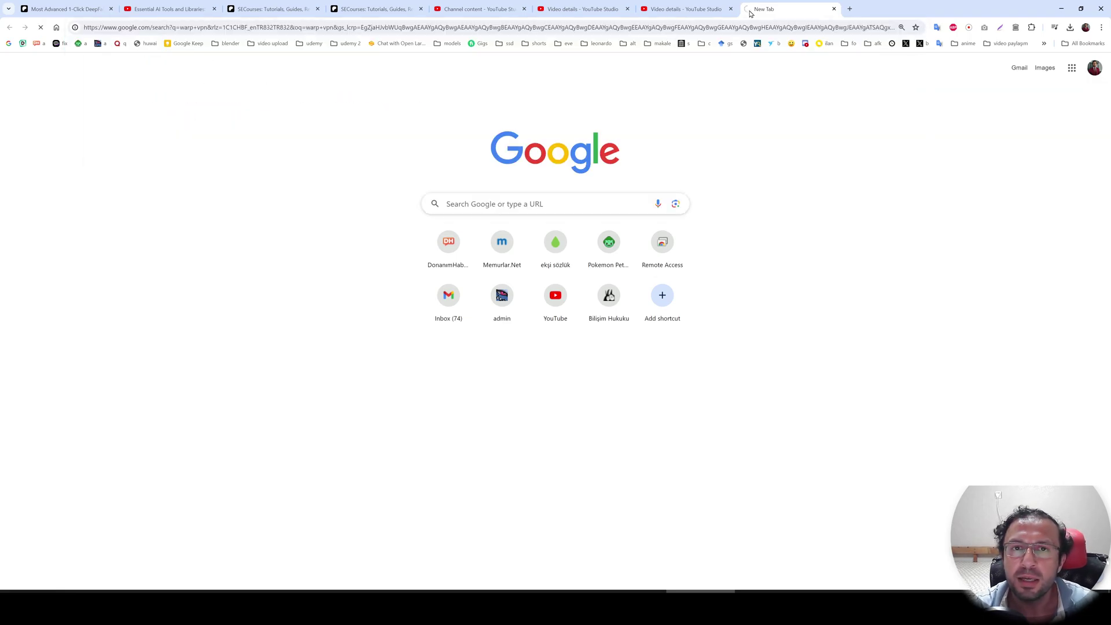
key(ctrl+plus)
key(ctrl+plus)
key(ctrl+plus)
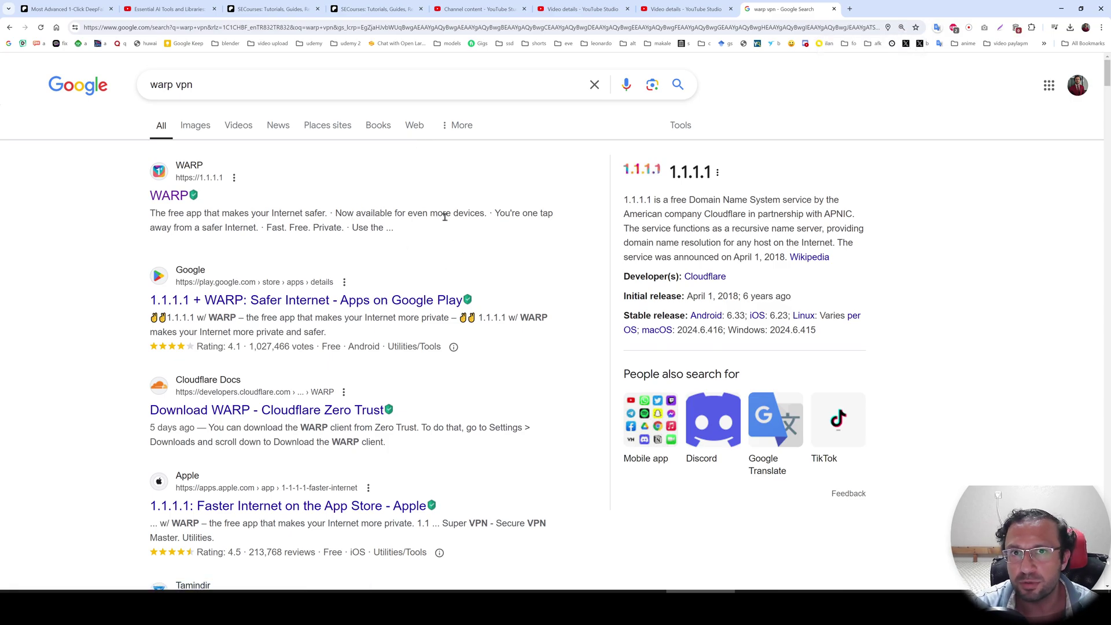
key(ctrl+1)
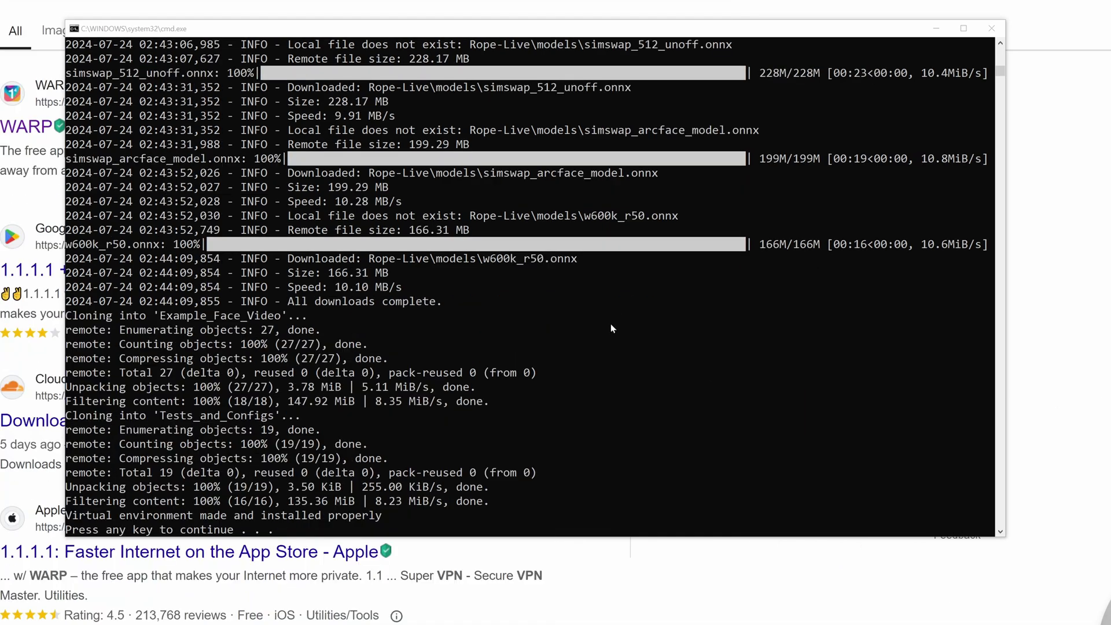
Step: Wait for the installer to finish downloading models and reach 'Press any key to continue'
scroll(214, 499, down, 3)
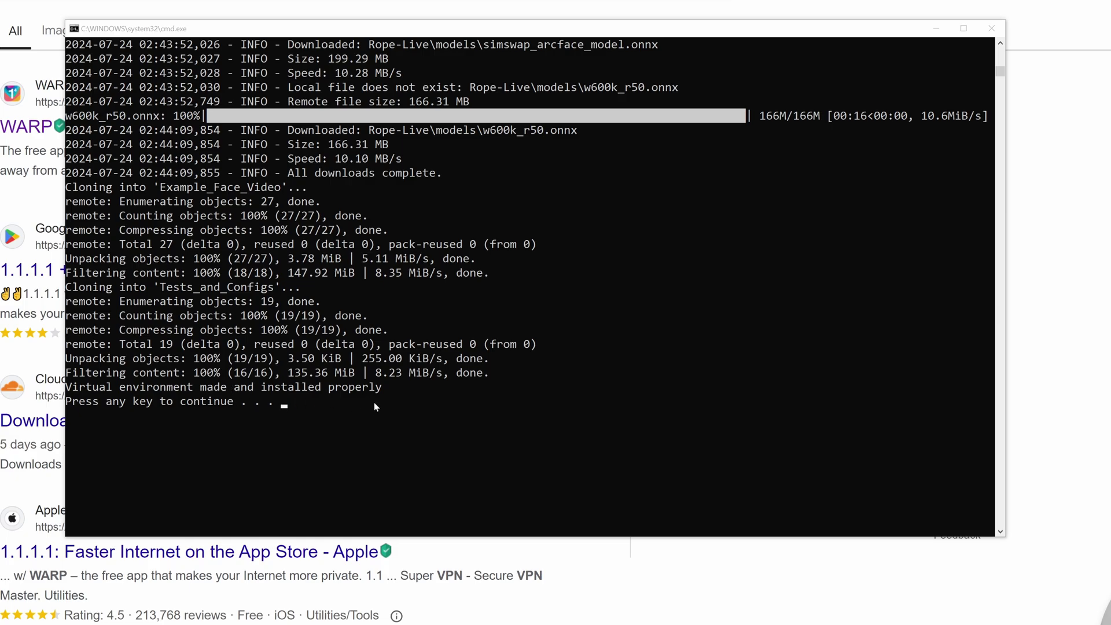
Step: Review the installer log, then select all of it and copy it to the clipboard
scroll(422, 408, up, 20)
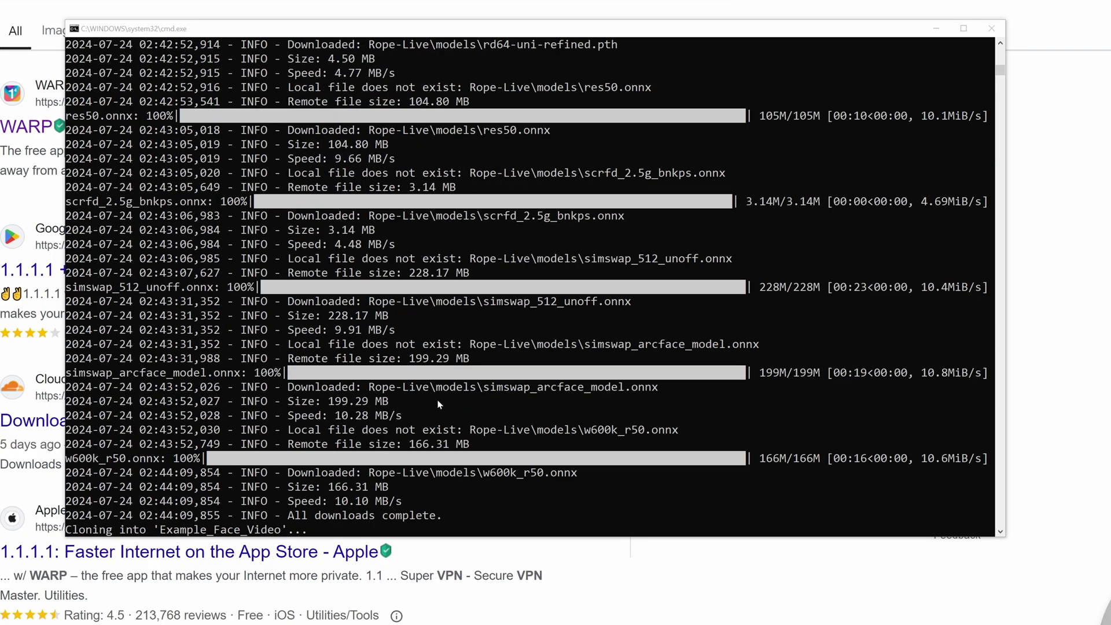
scroll(510, 371, up, 20)
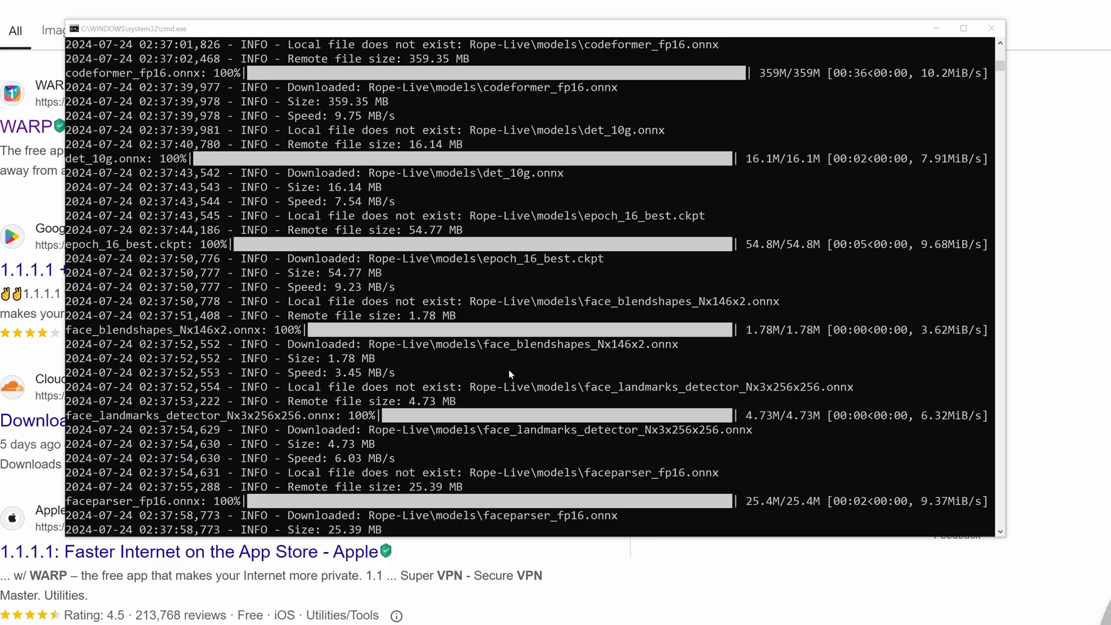
scroll(682, 349, up, 20)
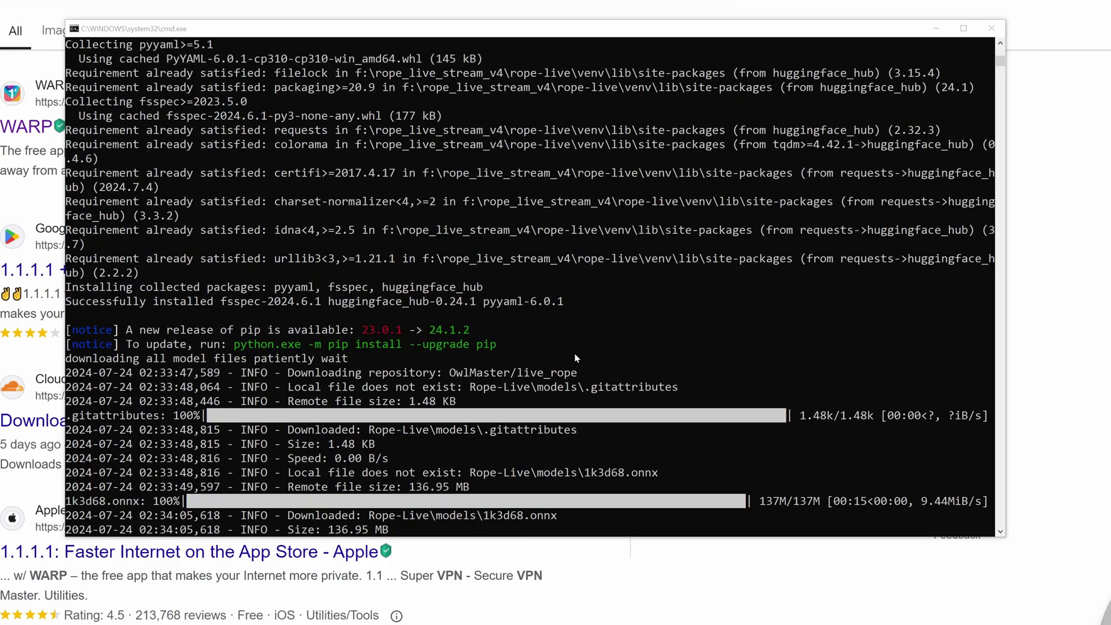
scroll(594, 355, up, 20)
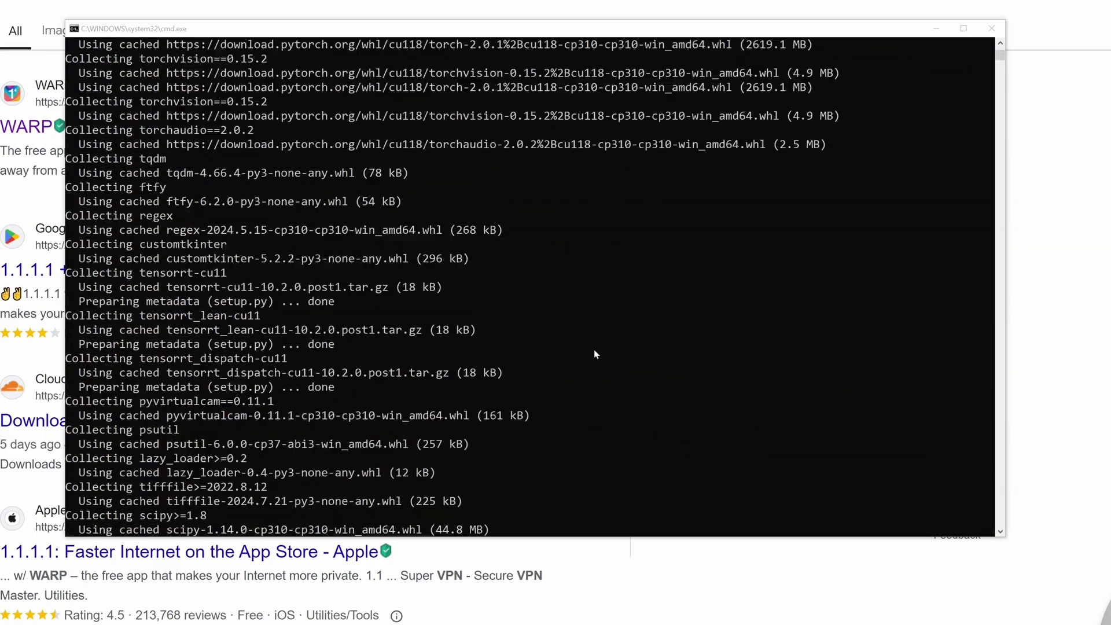
right_click(410, 27)
mouse_move(452, 111)
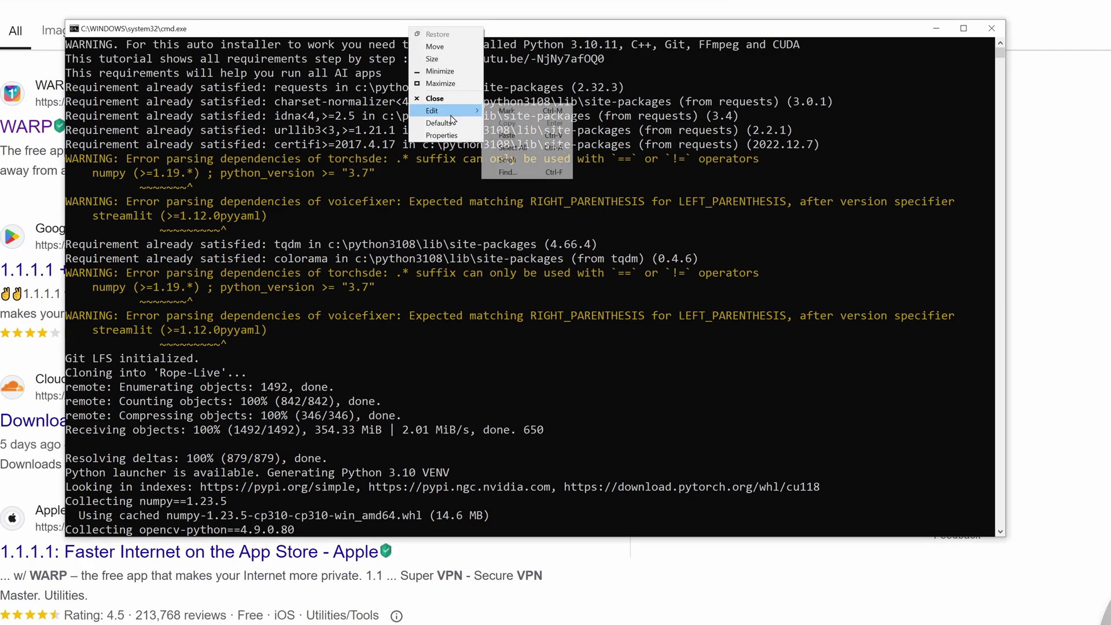
click(518, 147)
right_click(458, 27)
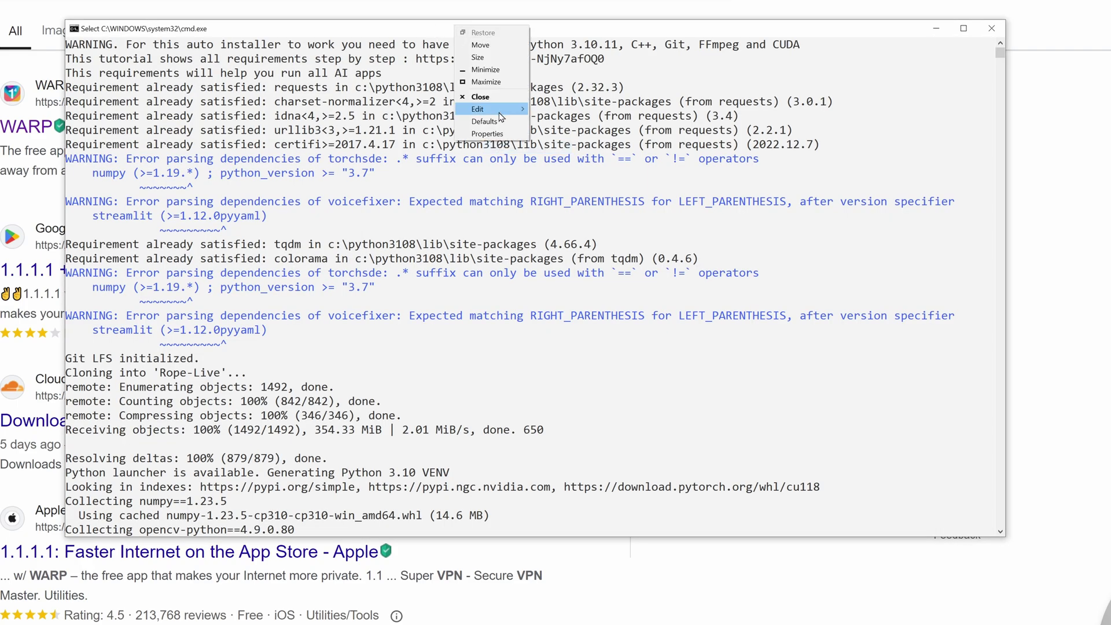
mouse_move(501, 110)
click(547, 122)
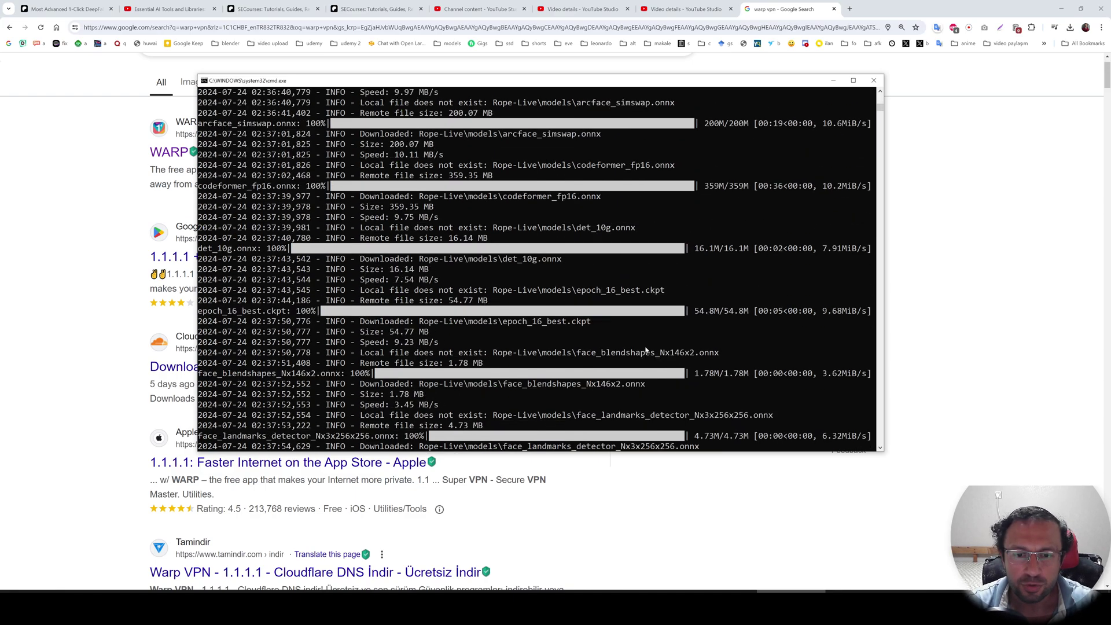
Step: Check the Rope-Live models folder's properties (33 files, 5.42 GB), then go back to Rope_Live_Stream_v4
click(614, 316)
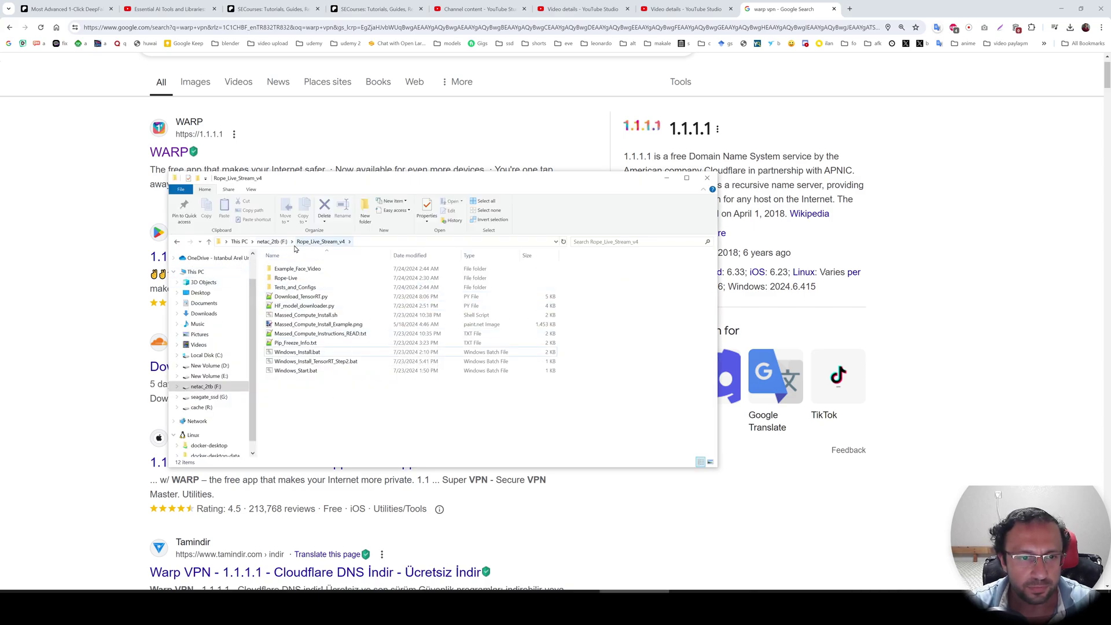
double_click(286, 279)
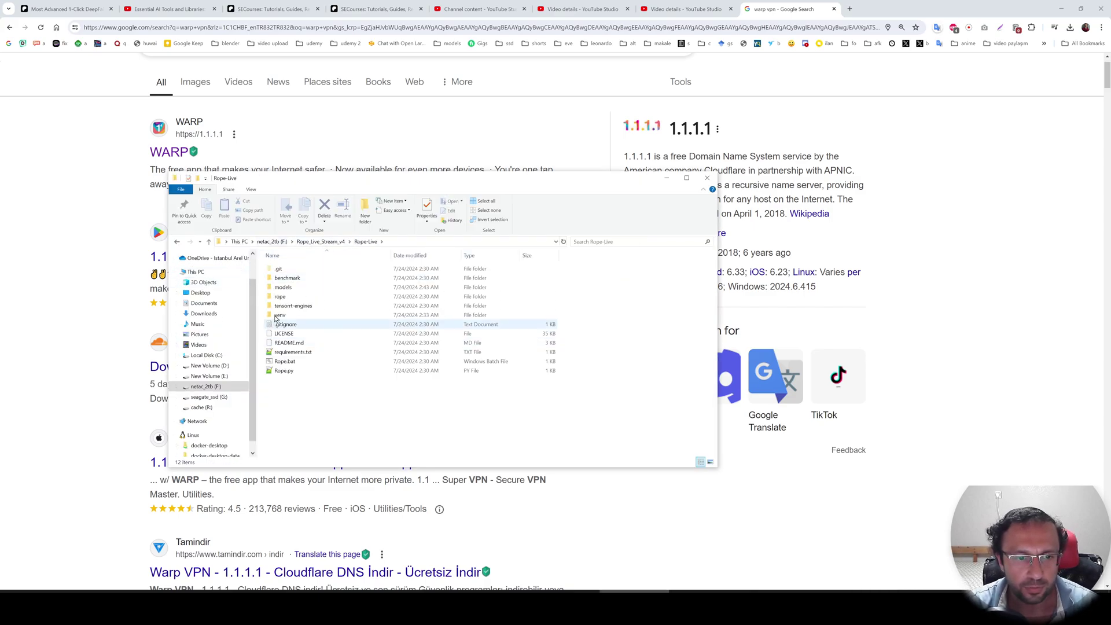
click(289, 289)
right_click(288, 289)
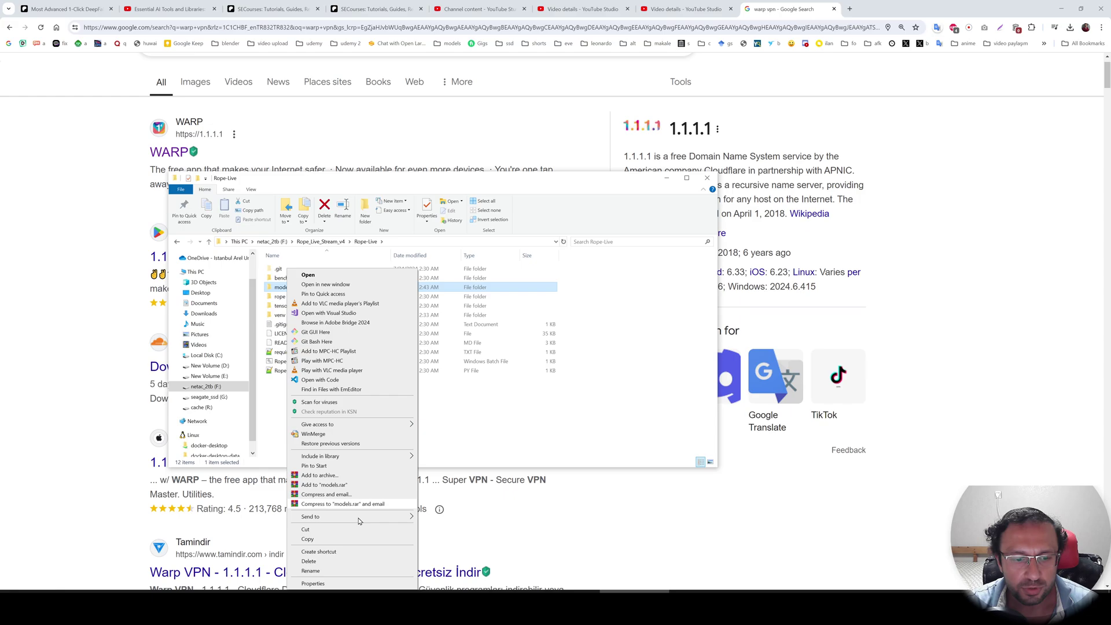
click(324, 585)
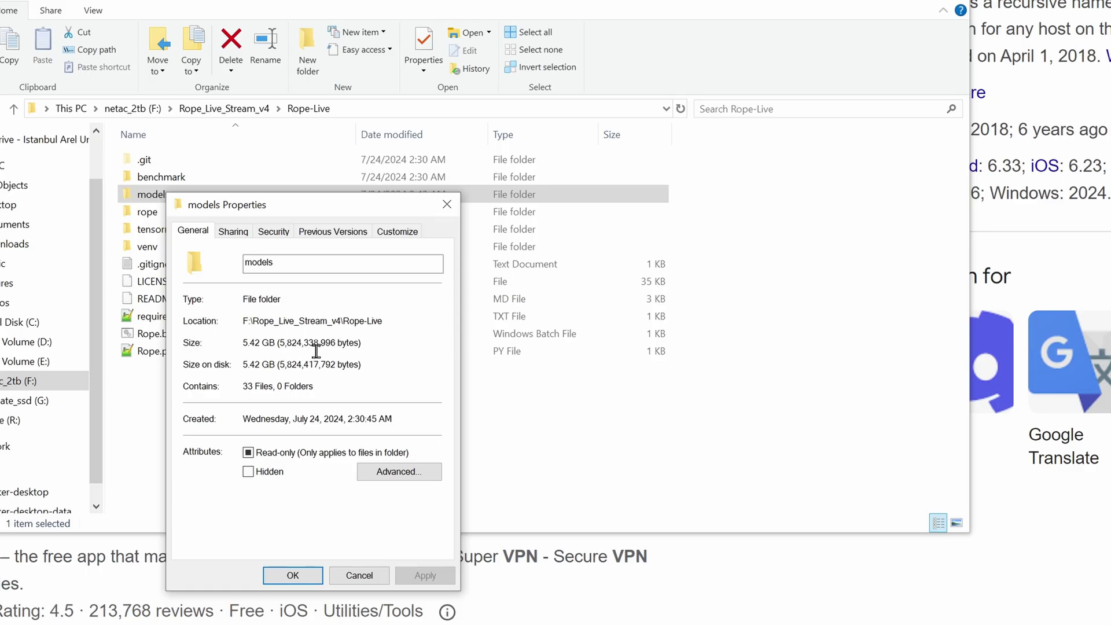
click(358, 575)
key(alt+Up)
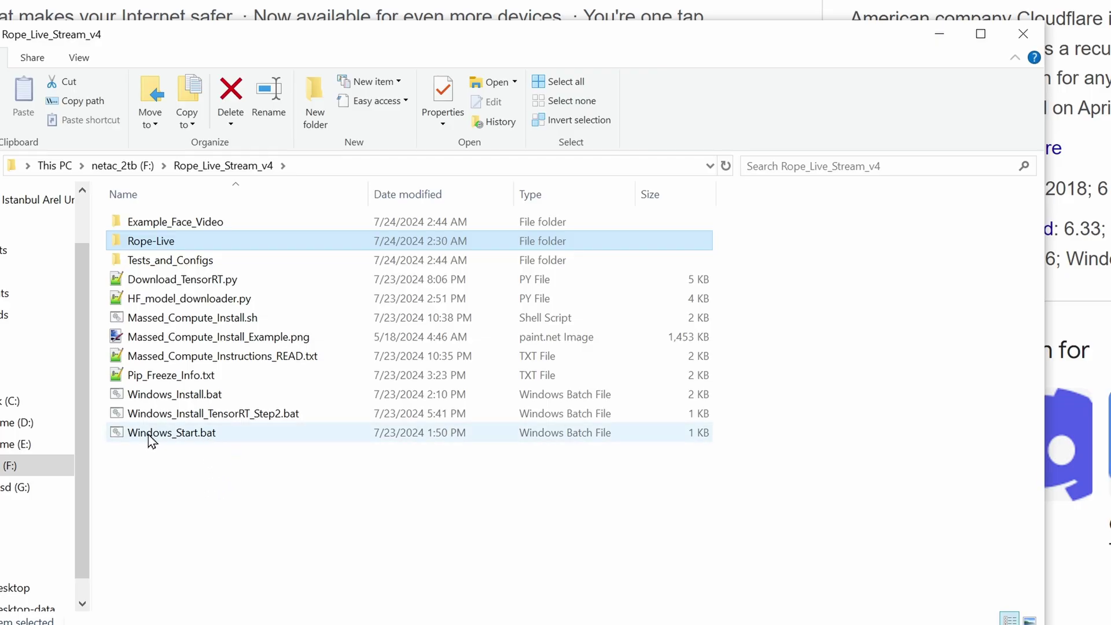
Step: Launch Rope-Live with Windows_Start.bat and set F:/Rope_Live_Stream_v4/Example_Face_Video as the videos folder
click(174, 438)
double_click(177, 443)
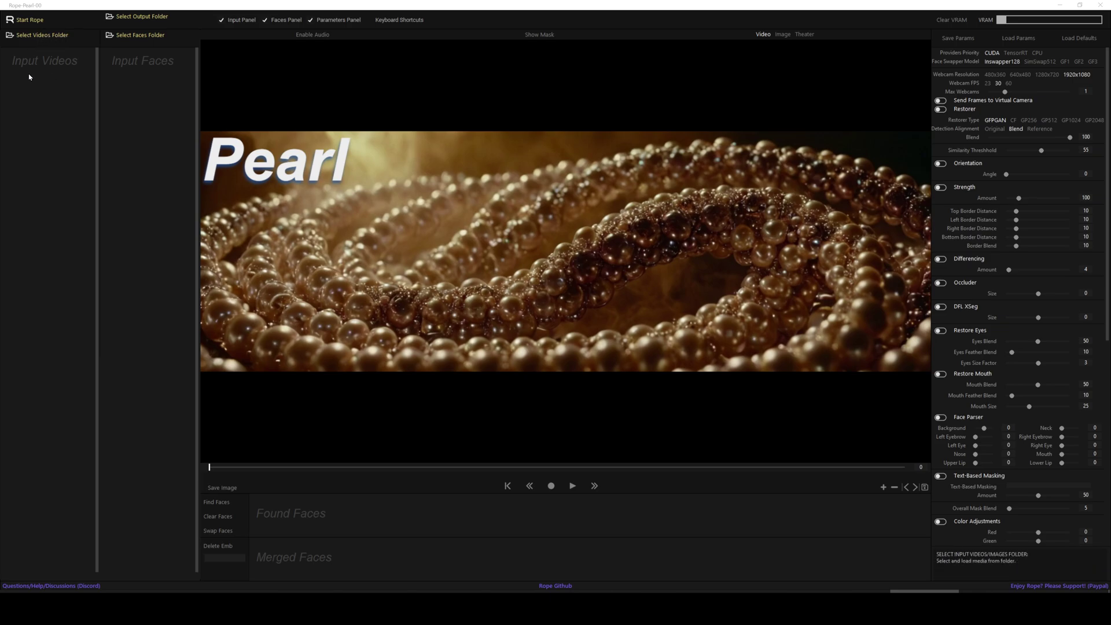
click(62, 35)
click(38, 39)
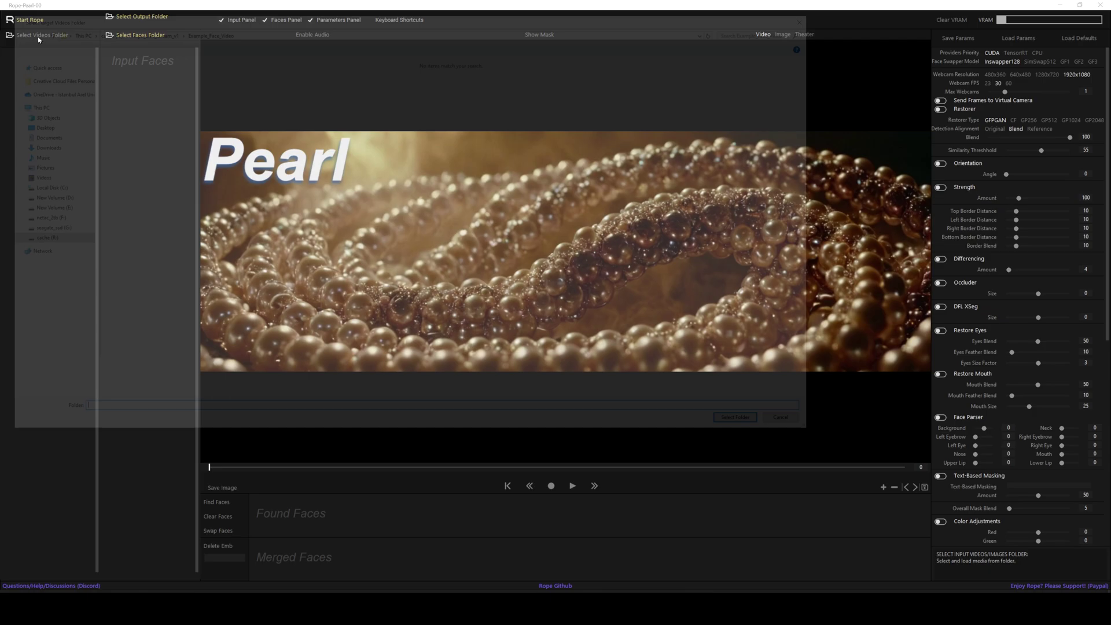
click(44, 220)
click(147, 81)
double_click(147, 81)
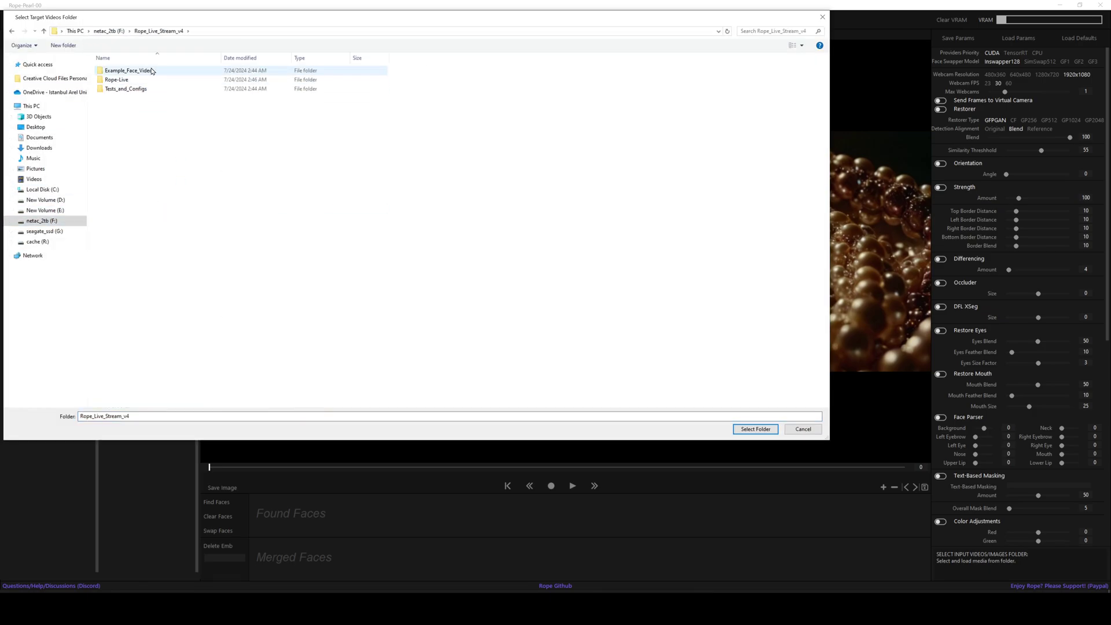
double_click(143, 71)
click(755, 429)
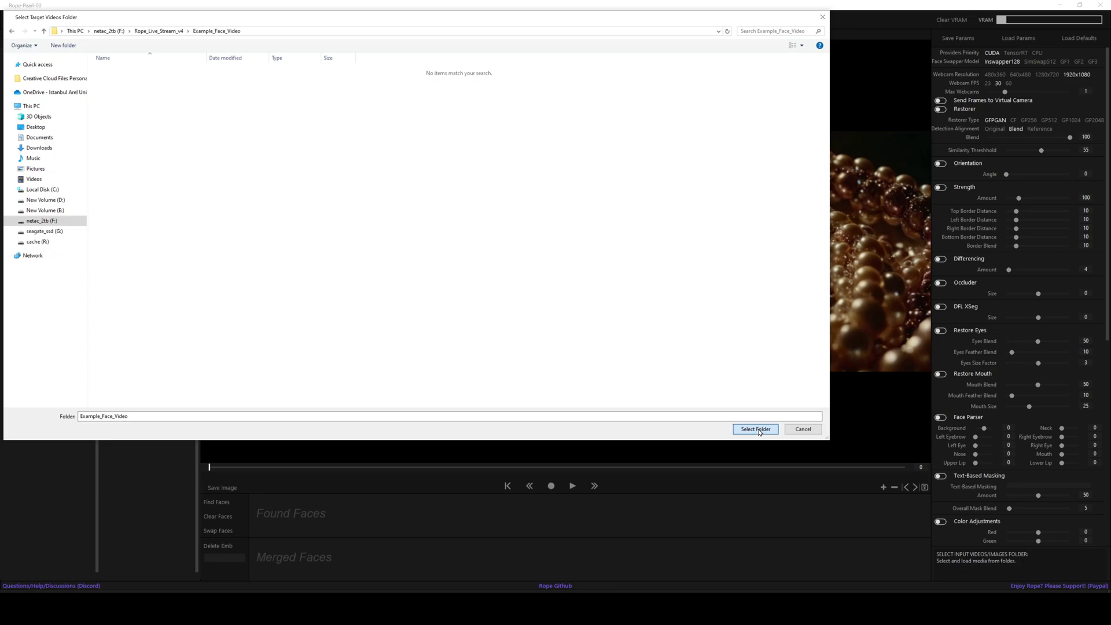
Step: Use Example_Face_Video as the source faces folder too, then start choosing the output folder
click(139, 36)
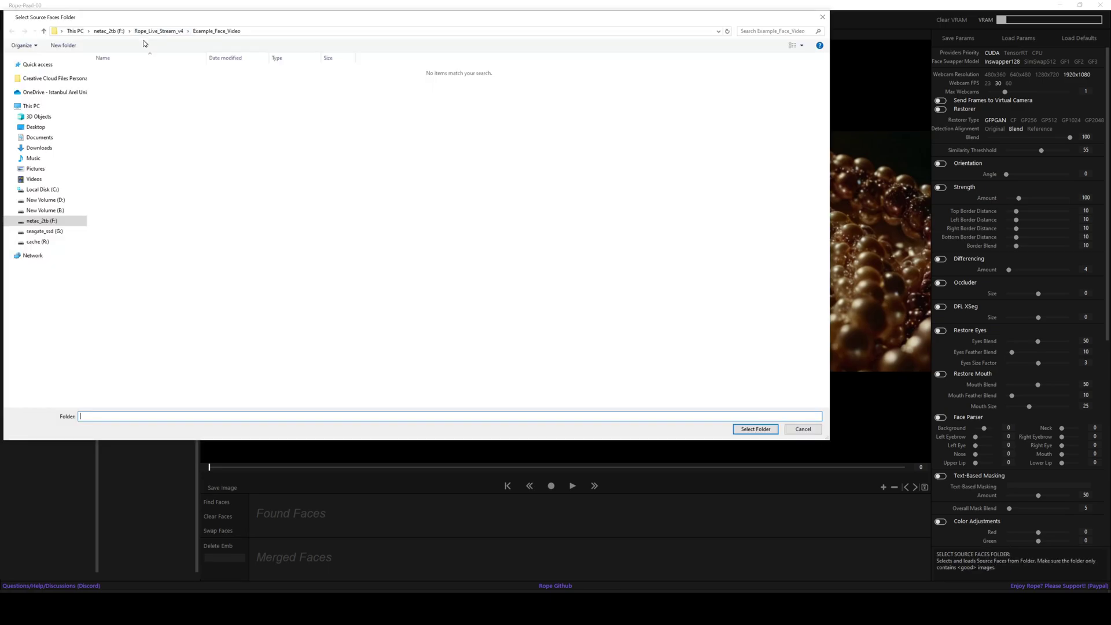
key(Return)
click(183, 37)
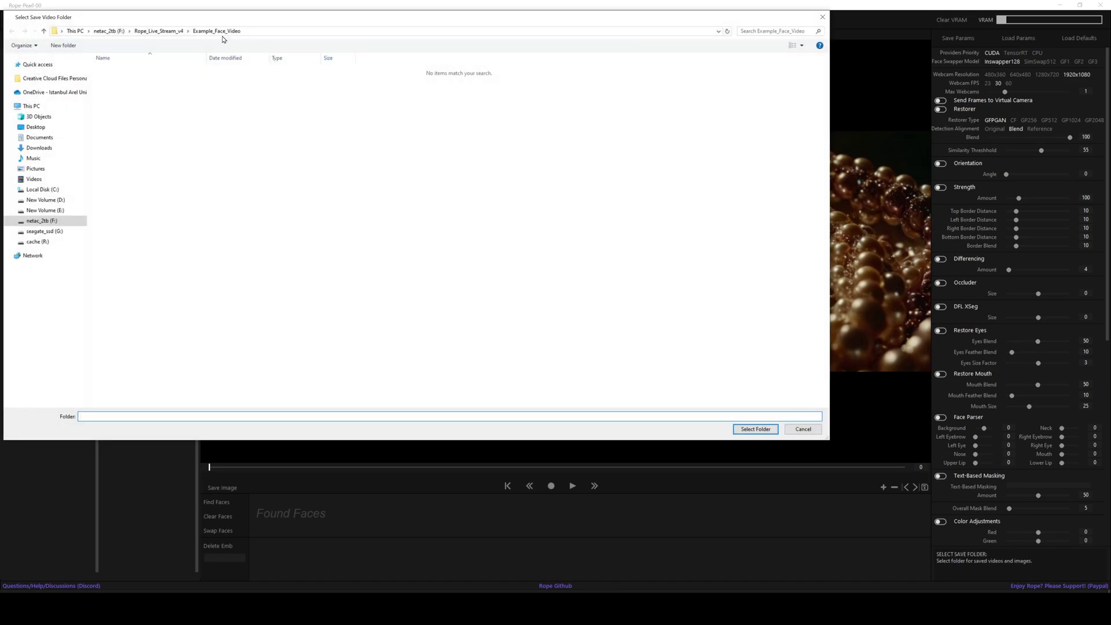
Step: Confirm F:/Rope_Live_Stream_v4 as output, load test_video.mp4, find faces and target the white-tuxedo man
click(755, 429)
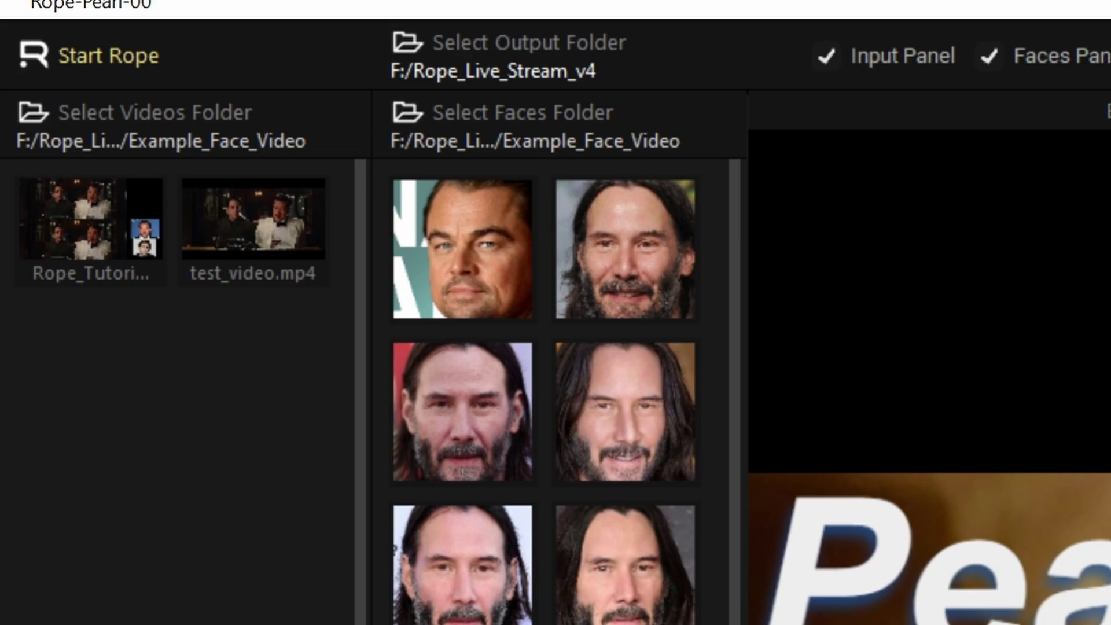
click(258, 232)
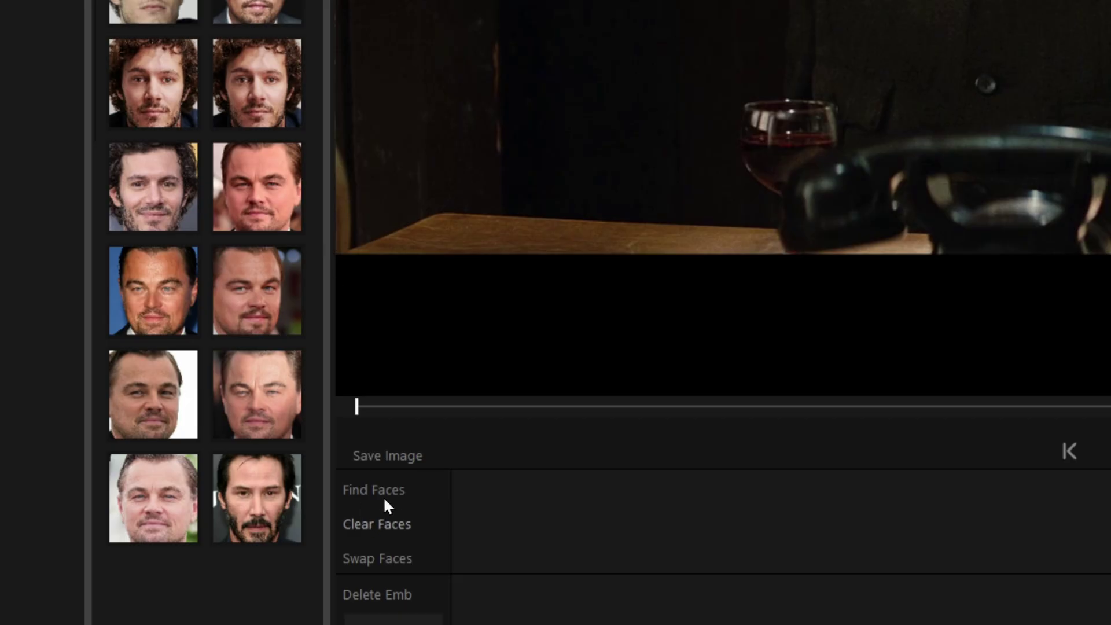
click(385, 492)
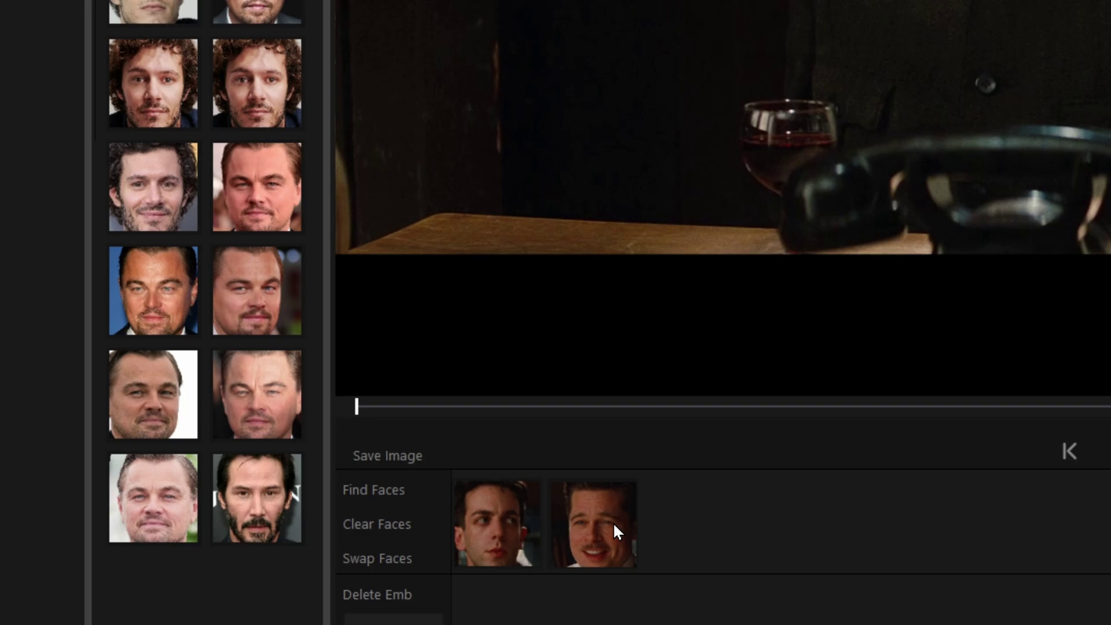
click(613, 522)
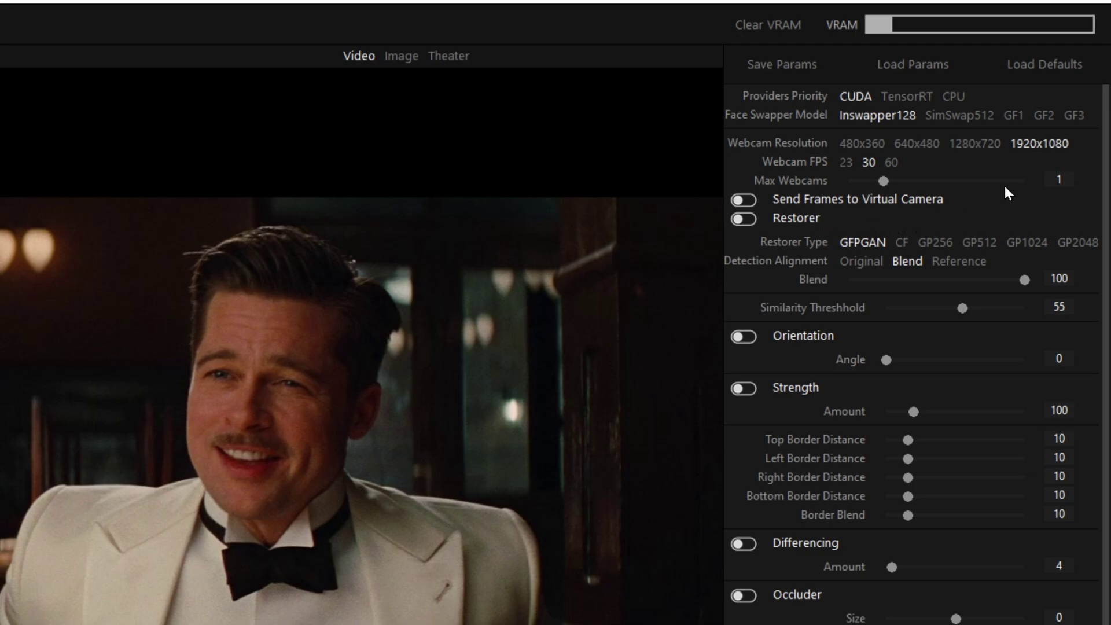
Step: Set Swapper Resolution to 512 and switch on Swap Faces for the white-tuxedo man
scroll(1104, 191, down, 3)
scroll(1093, 251, up, 3)
scroll(749, 152, down, 1)
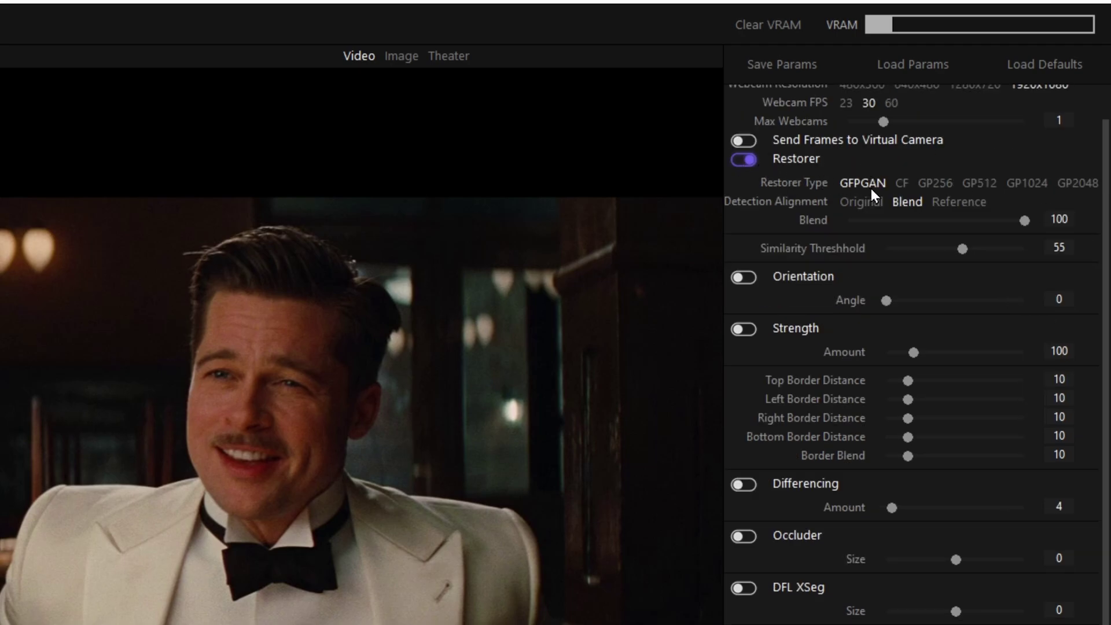
scroll(1073, 200, down, 1)
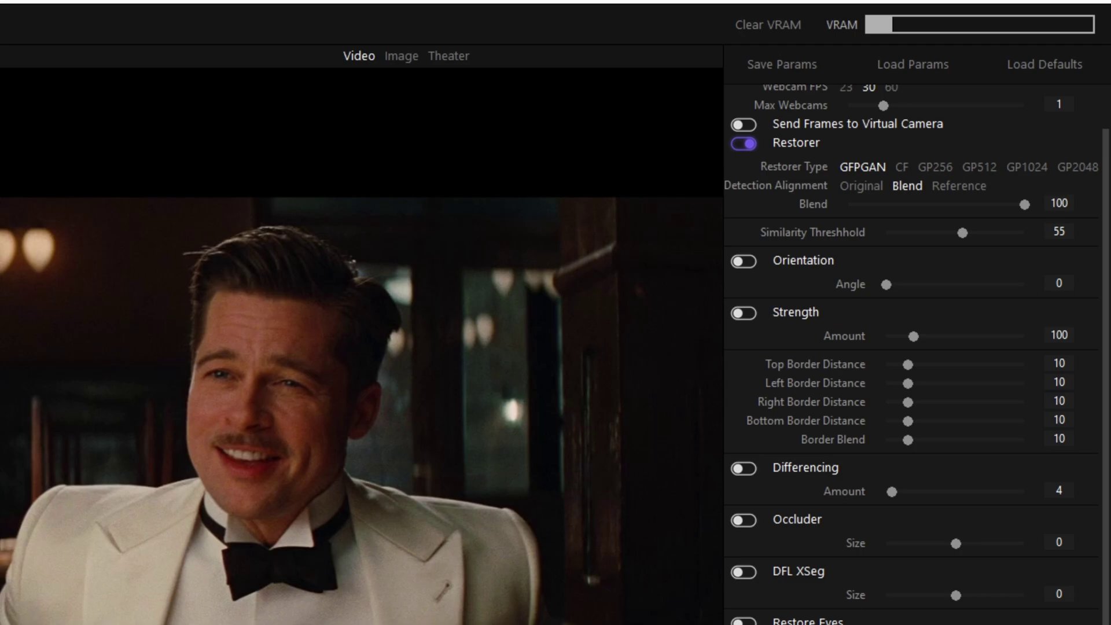
scroll(1106, 234, down, 6)
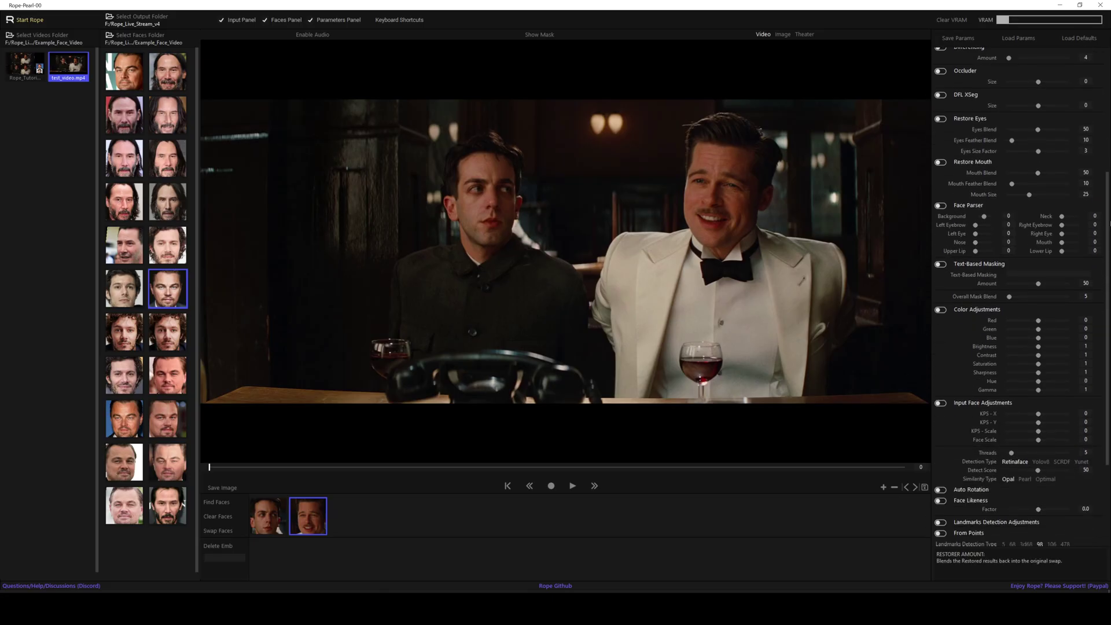
scroll(1107, 226, down, 3)
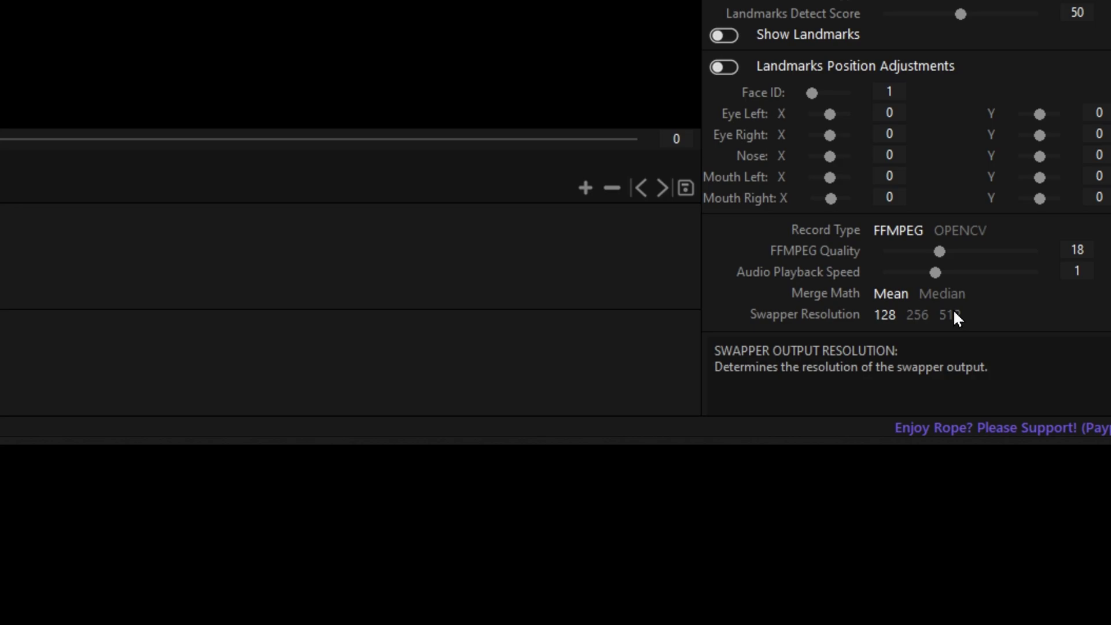
click(954, 316)
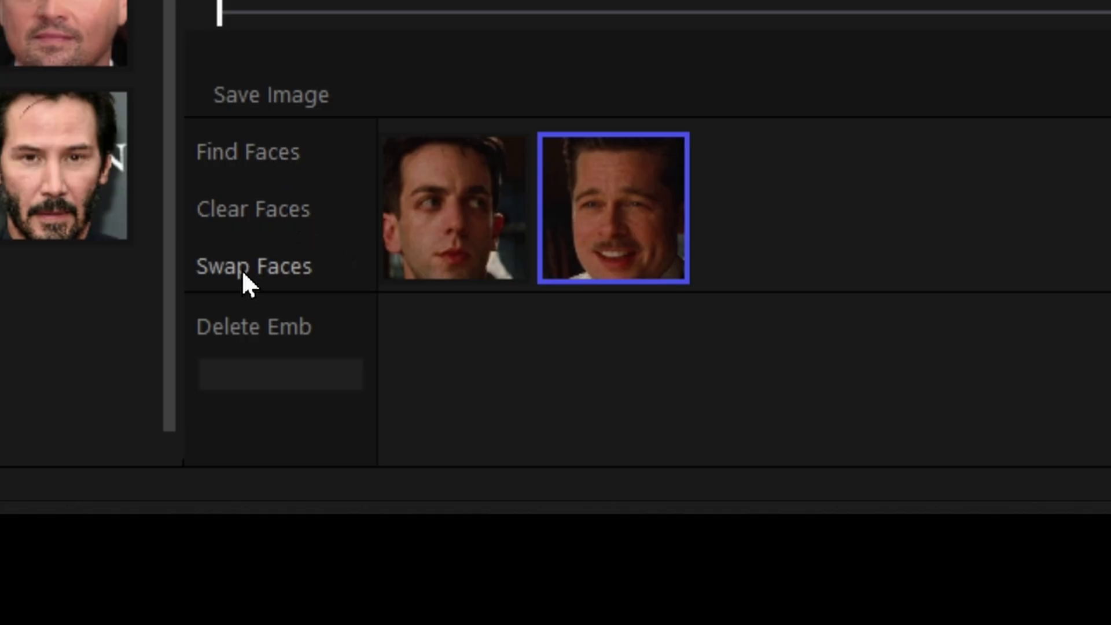
click(241, 272)
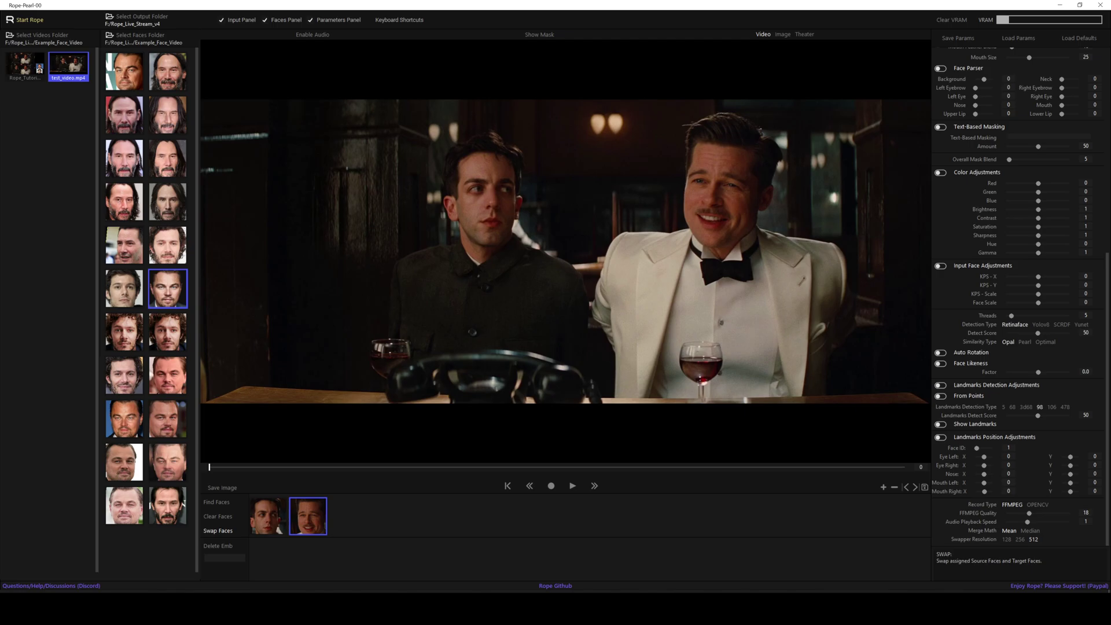
key(alt+Tab)
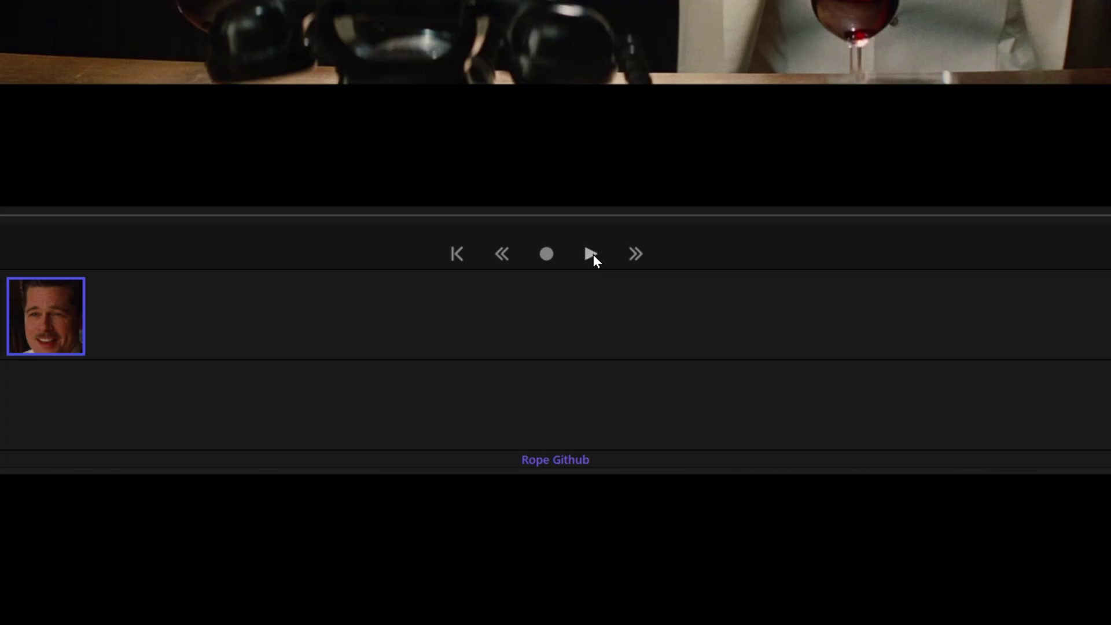
Step: Play a preview of the face-swapped test_video.mp4, then stop playback
click(591, 255)
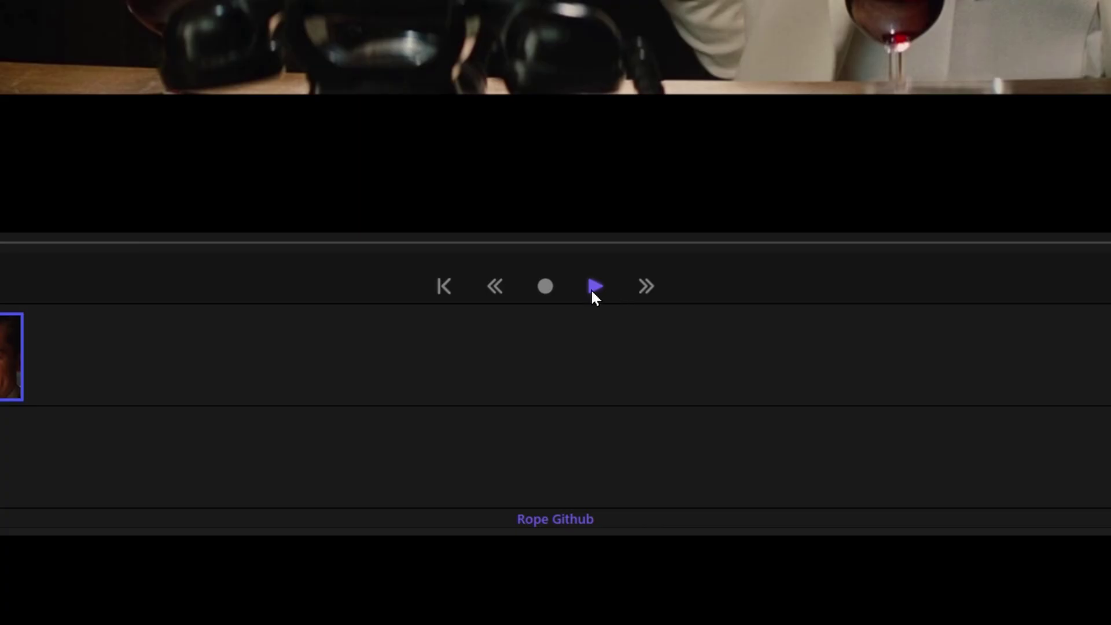
click(572, 485)
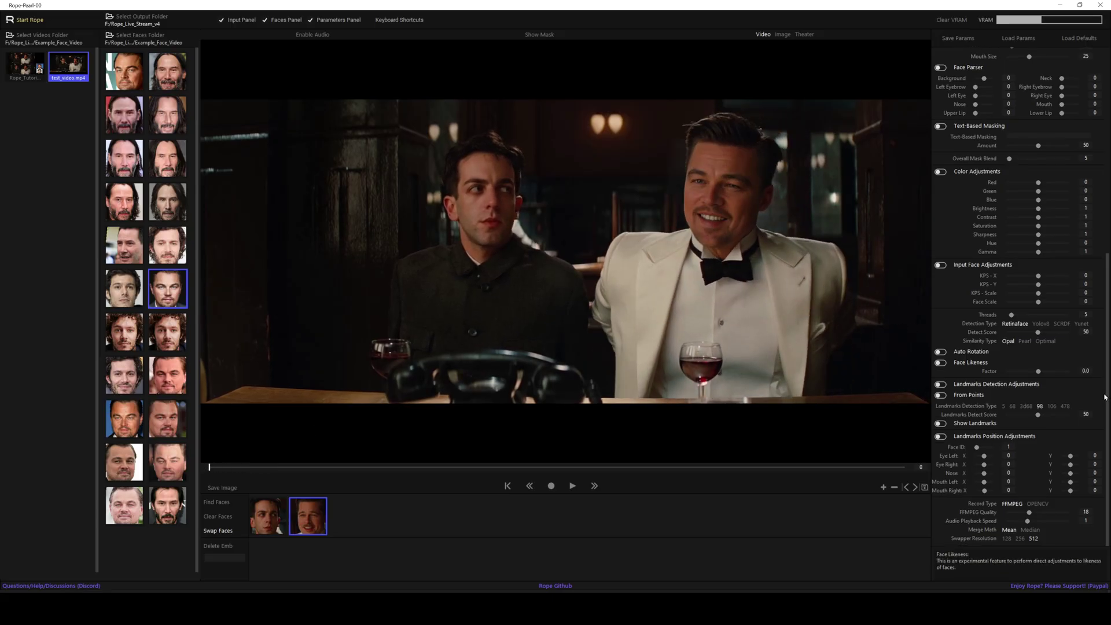
scroll(1106, 397, up, 1)
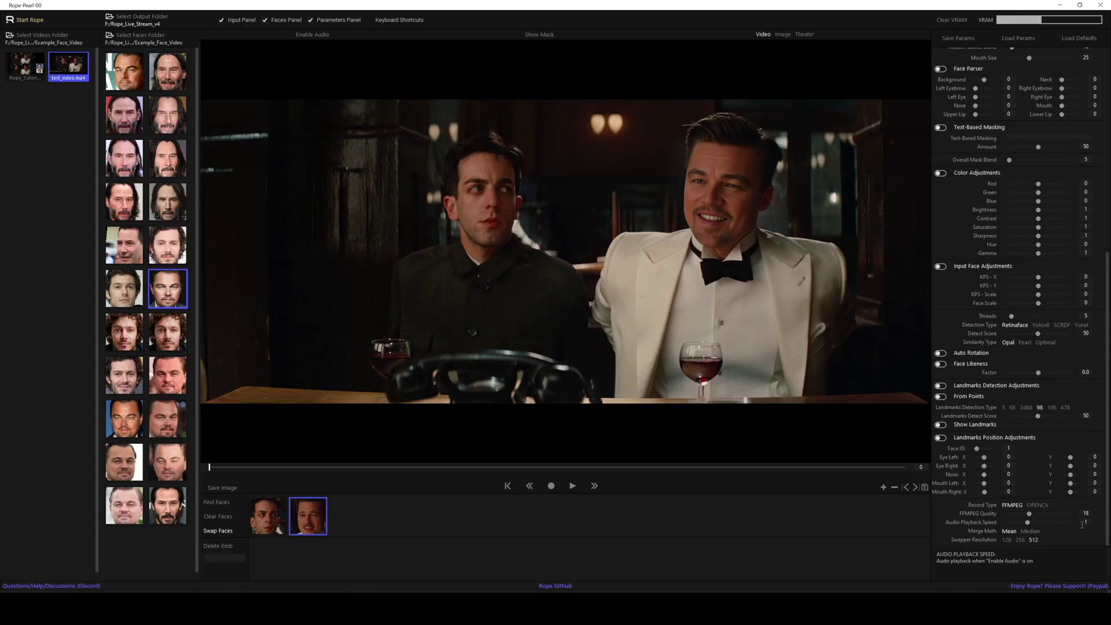
scroll(1109, 392, up, 1)
Step: Set the execution Threads value to 3
drag(1012, 337, 1033, 334)
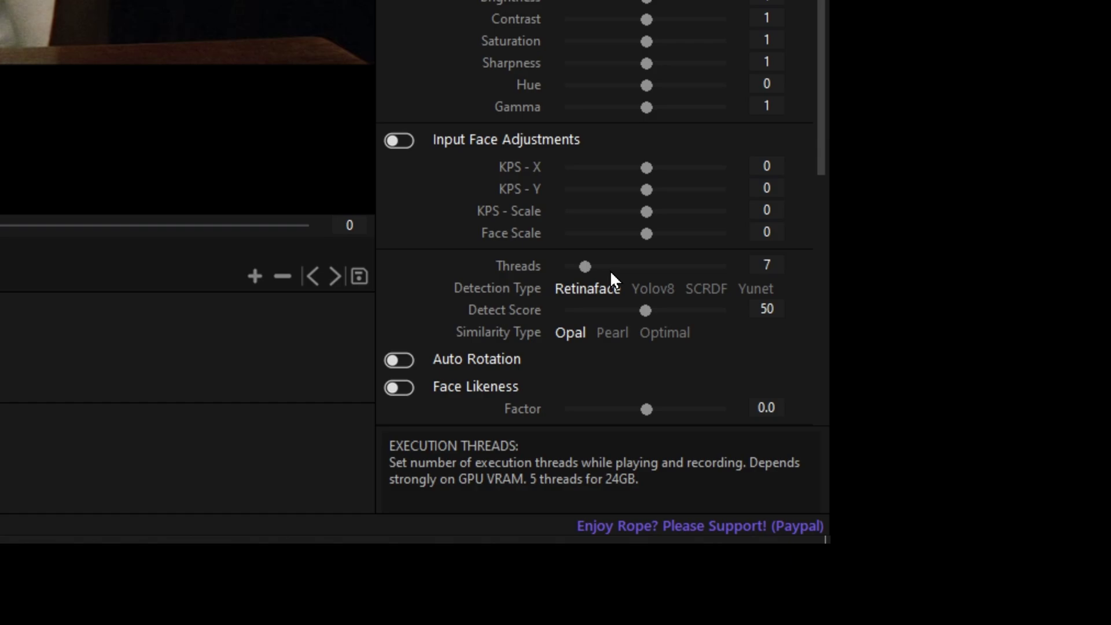
double_click(768, 264)
text(3)
key(Return)
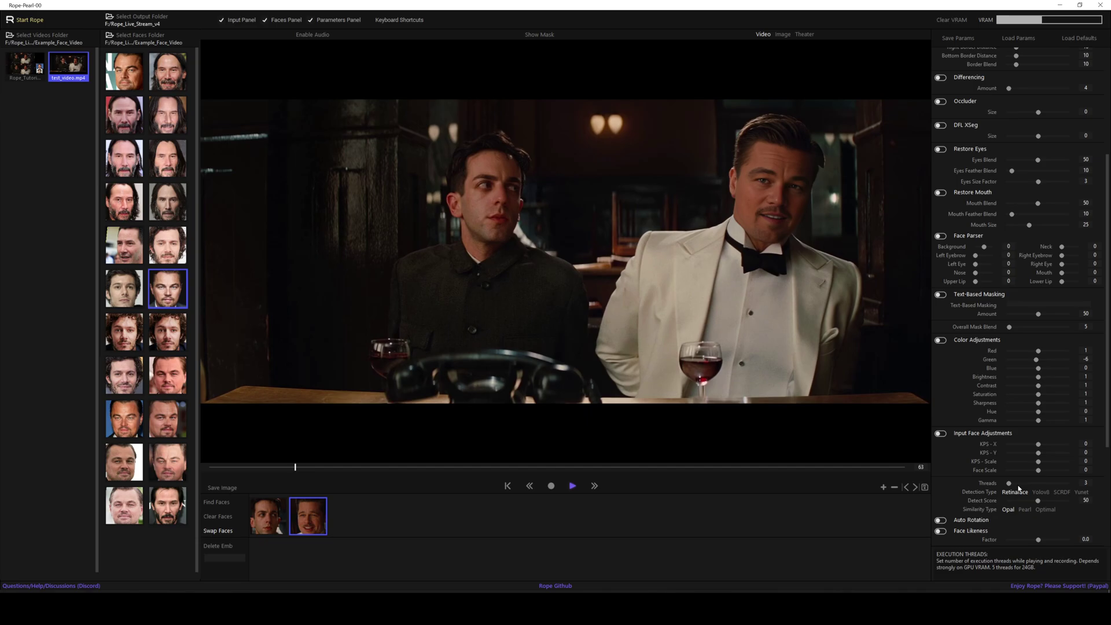
Step: Change Threads to 5 and replay the swapped video from frame 0
click(575, 486)
drag(308, 467, 206, 468)
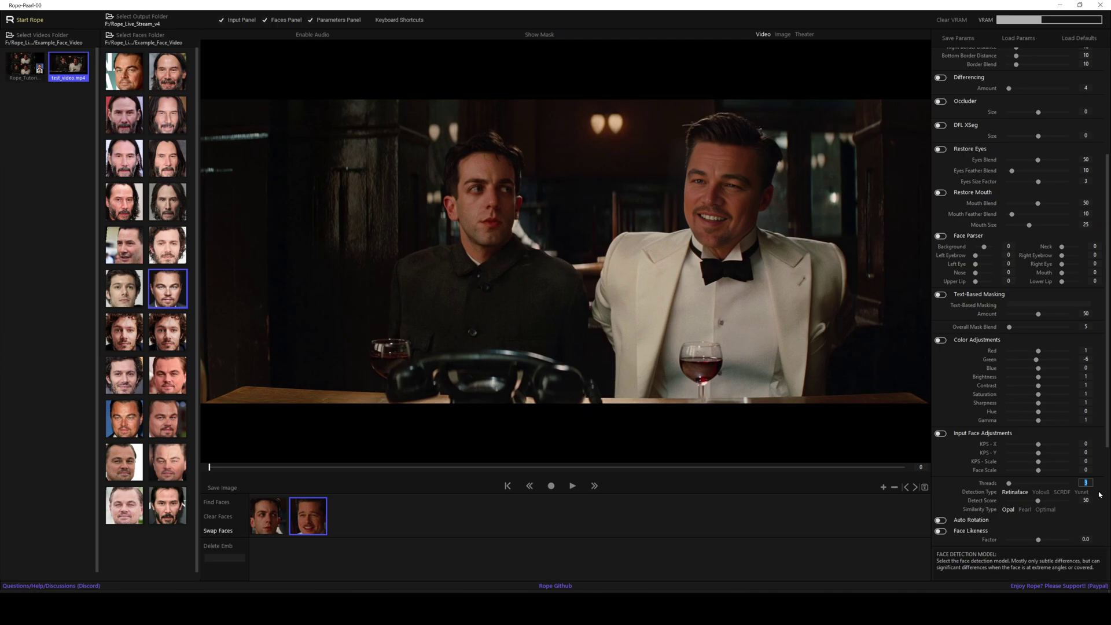
key(BackSpace)
key(Return)
click(573, 489)
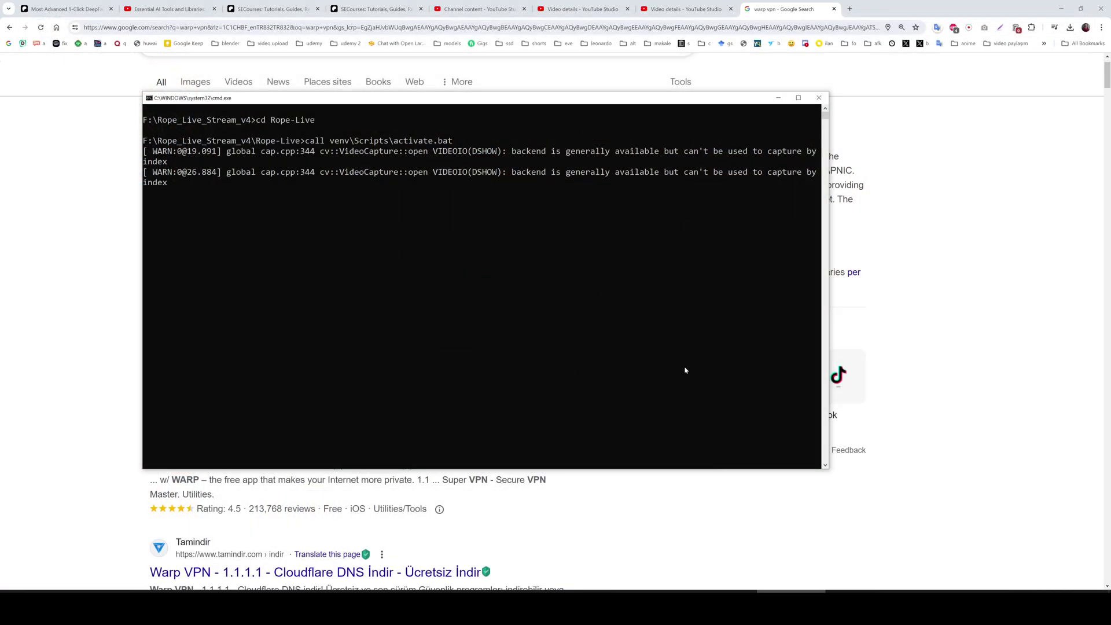
Step: Close Rope-Live and run Windows_Install_TensorRT_Step2.bat to install TensorRT 10.2.0.19 onto PATH
click(486, 297)
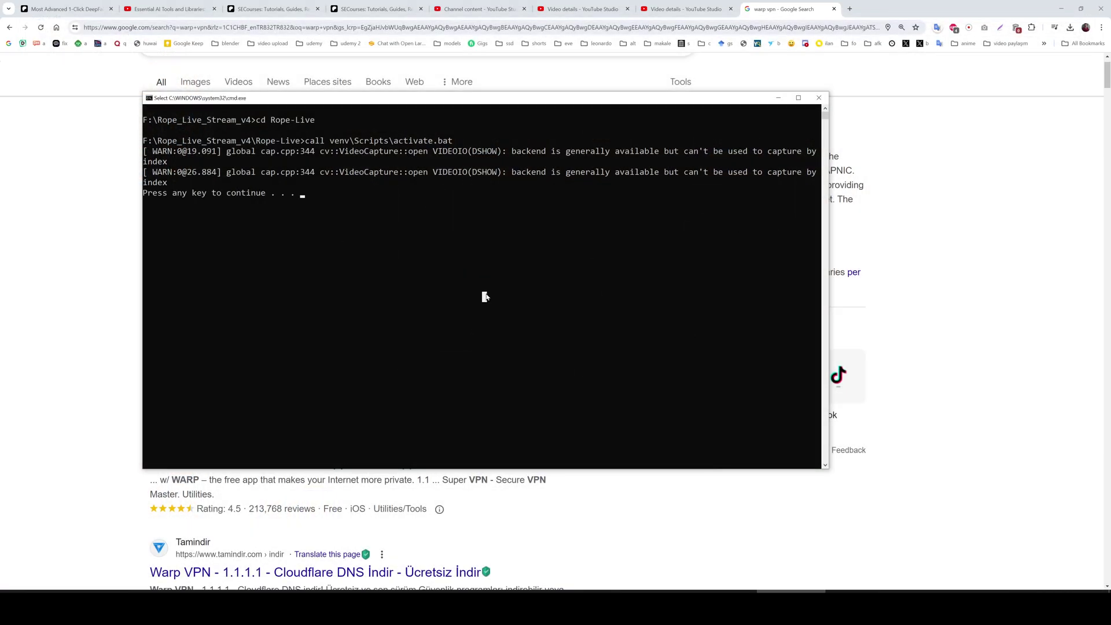
key(Return)
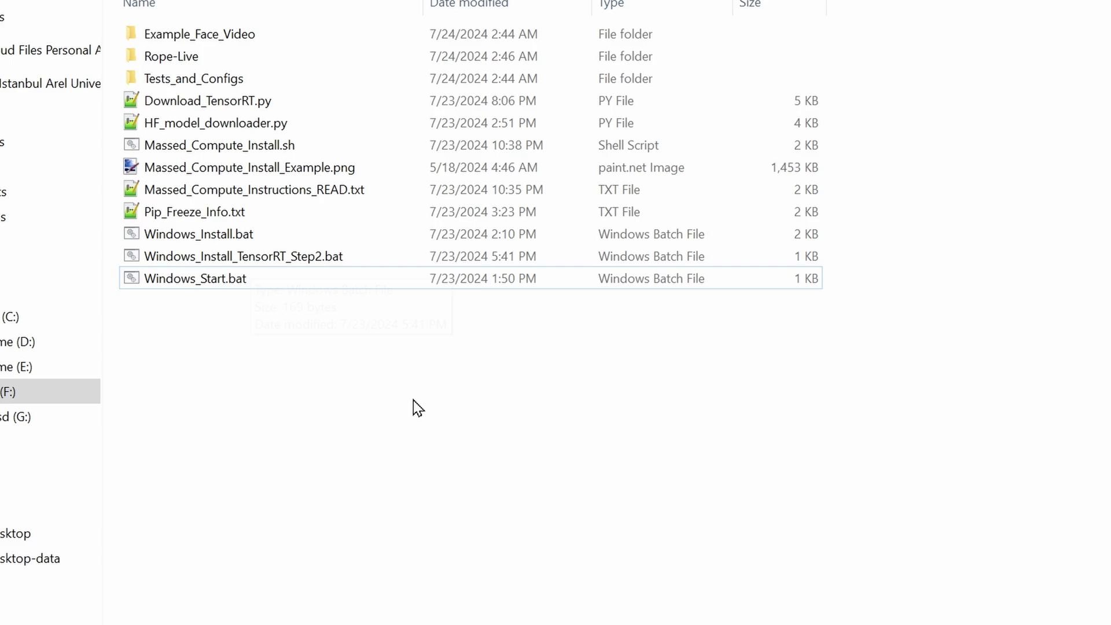
double_click(308, 259)
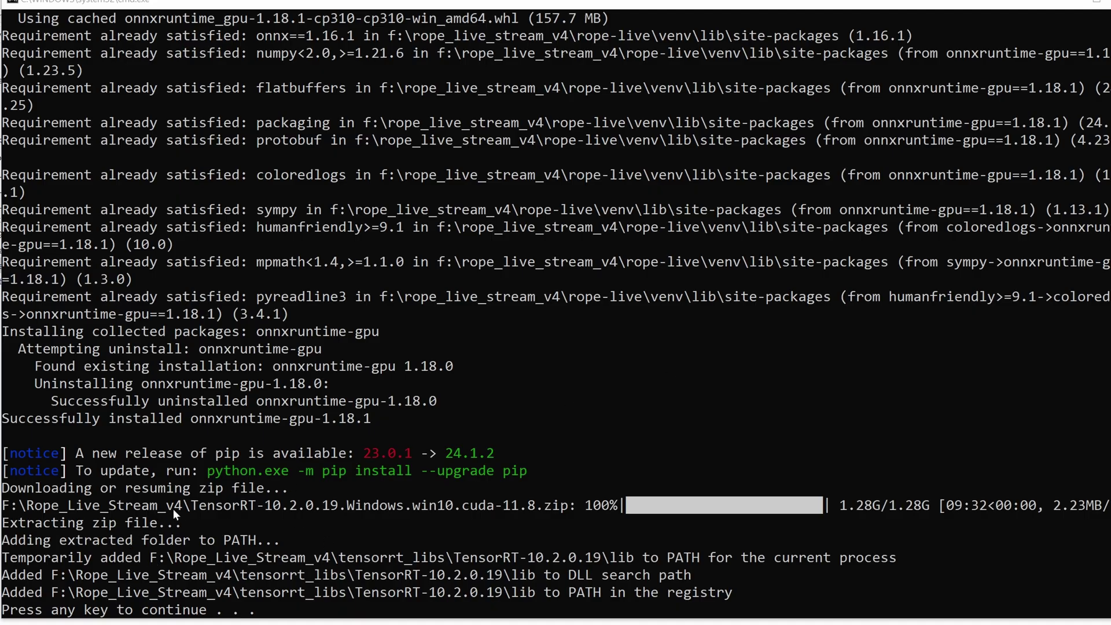
scroll(369, 462, up, 4)
scroll(650, 340, down, 8)
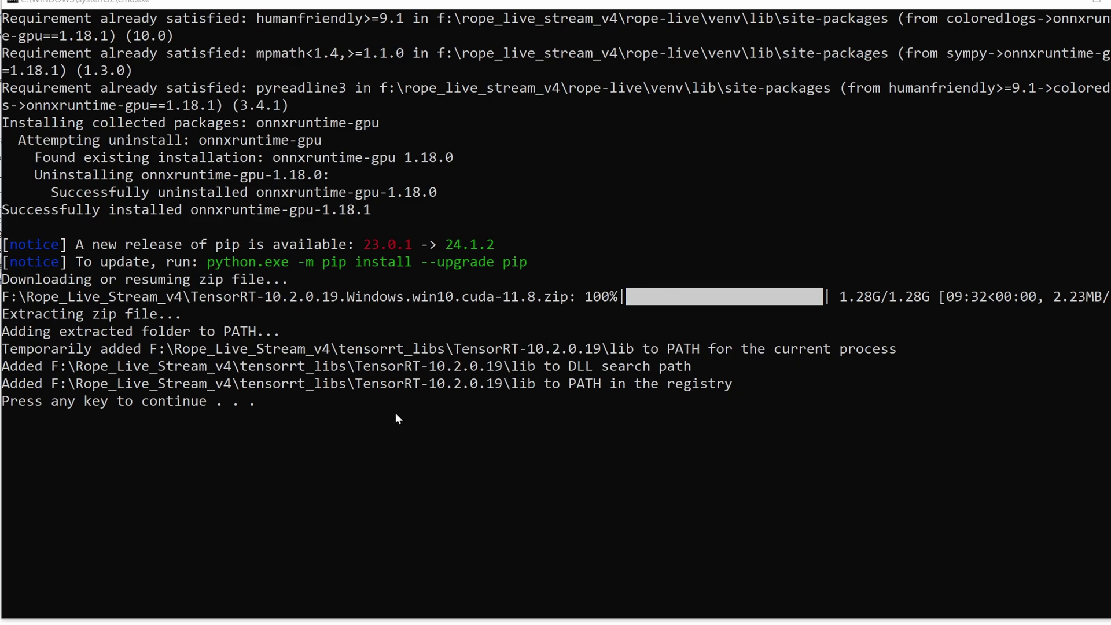
Step: Relaunch Rope-Live via Windows_Start.bat and load test_video.mp4 into the viewer
key(Return)
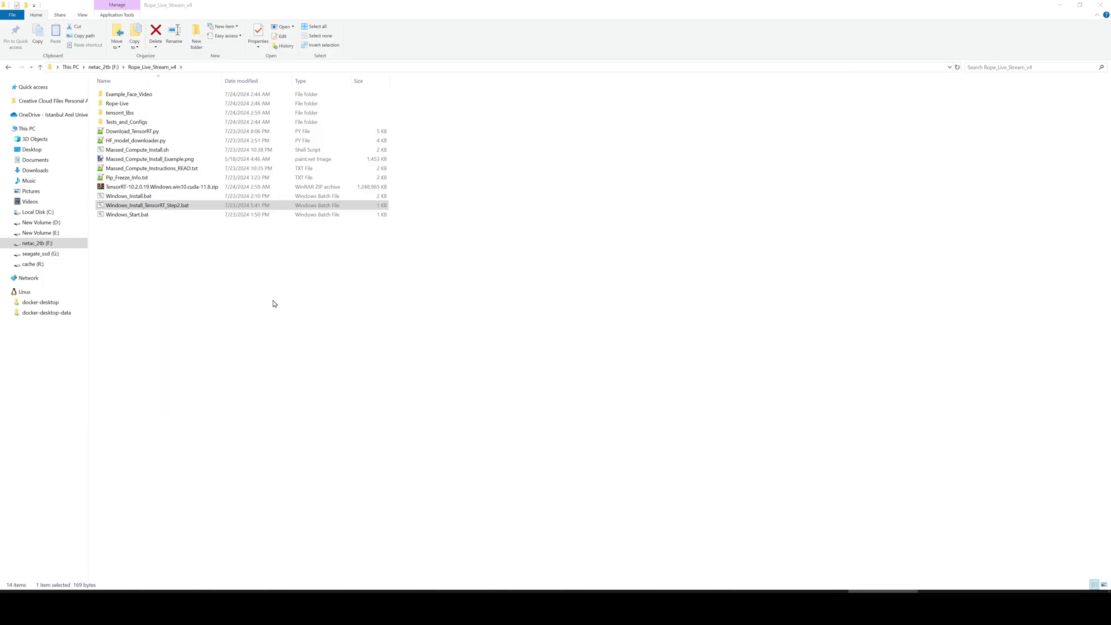
click(143, 215)
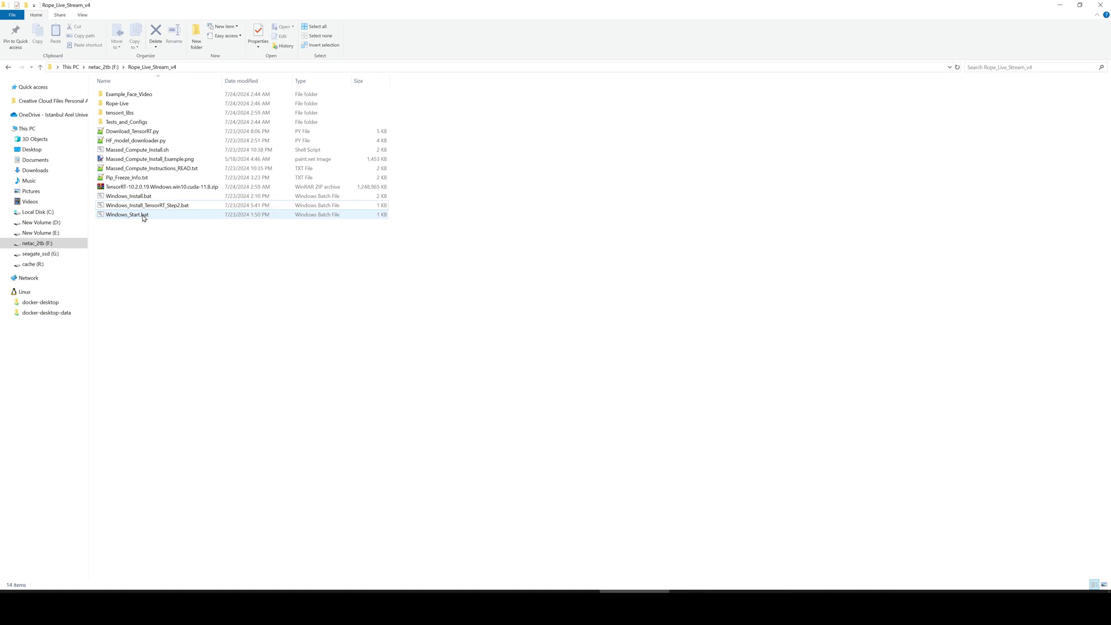
double_click(143, 215)
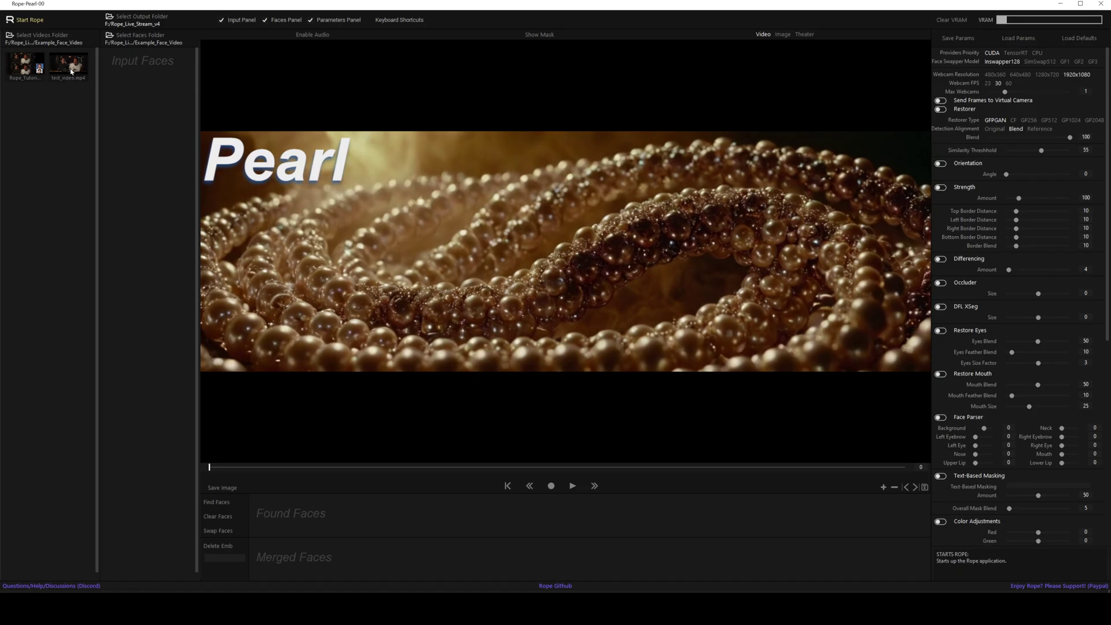
click(72, 72)
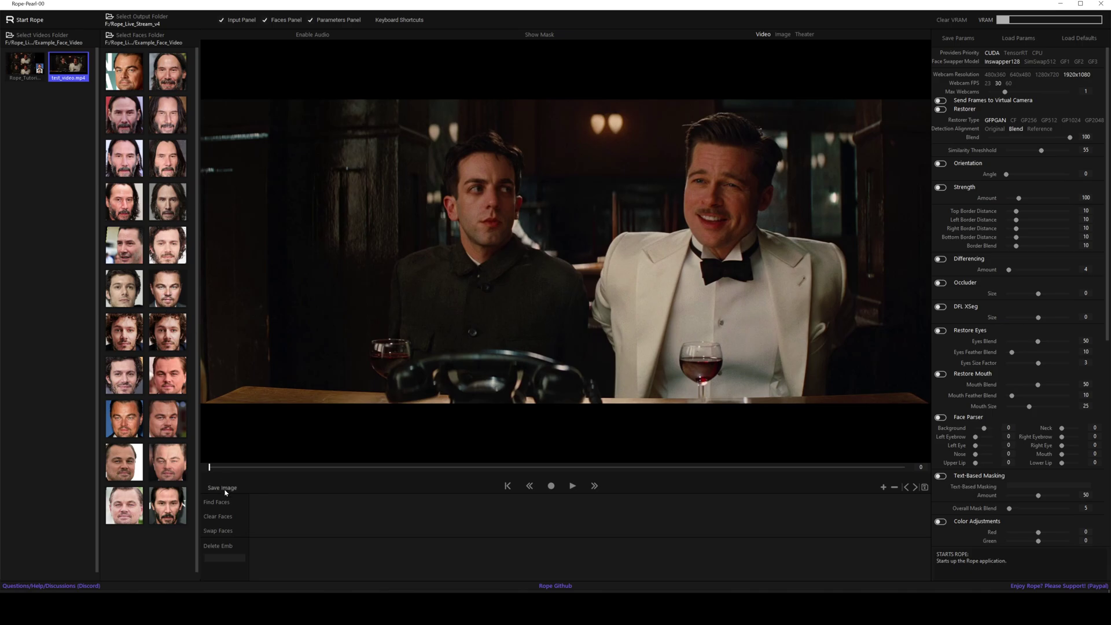
Step: Find faces and pair the man in white with a source face
click(217, 502)
click(317, 520)
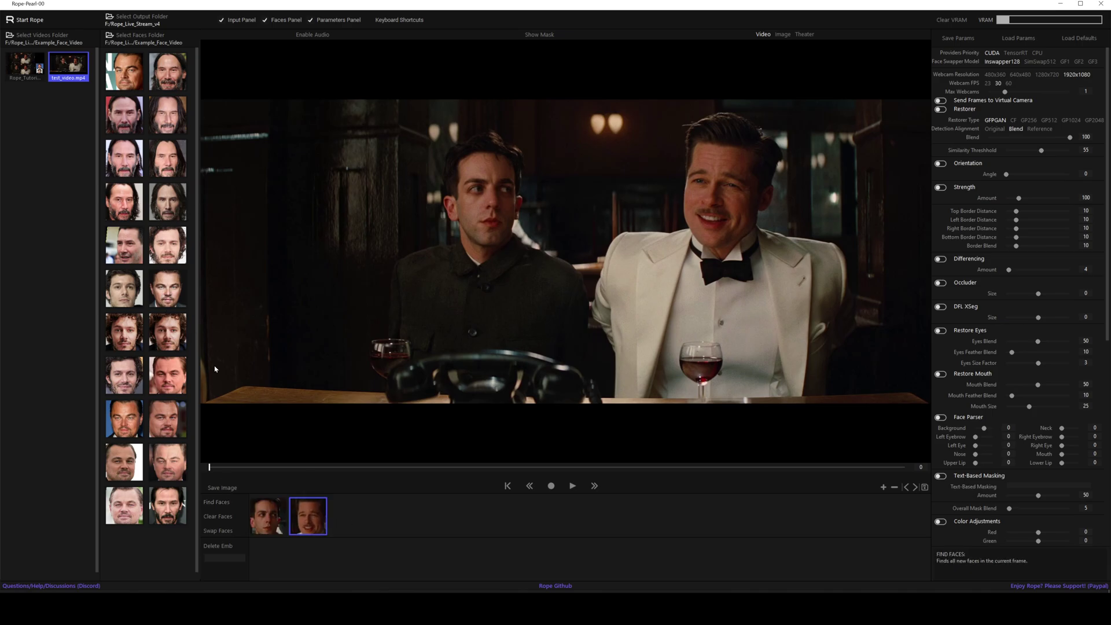
click(161, 289)
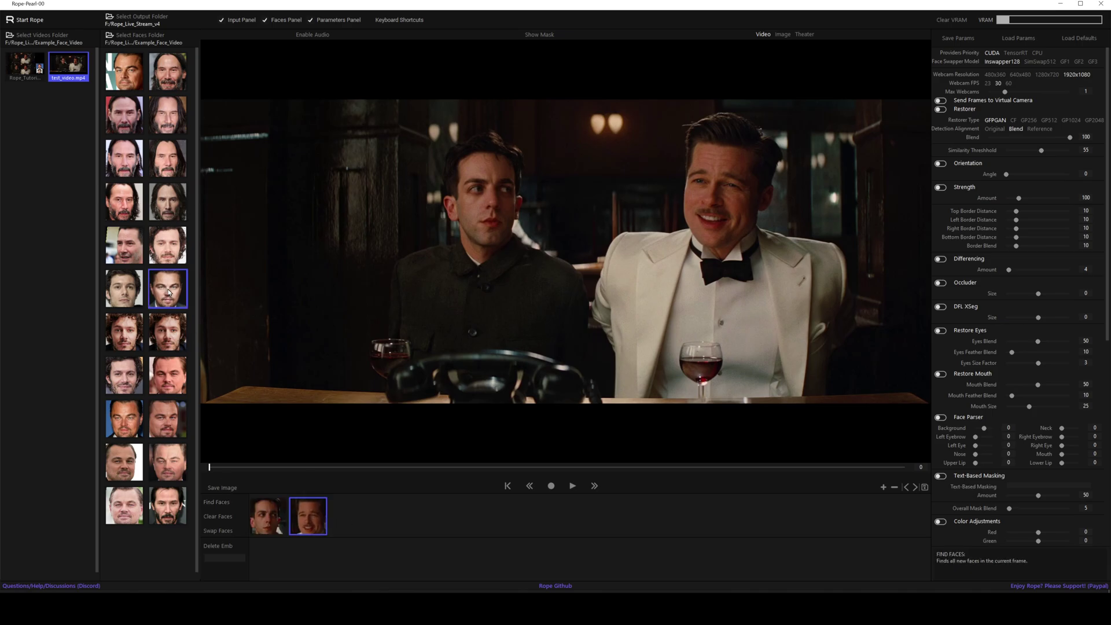
Step: Set Providers Priority to TensorRT, Swapper Resolution to 512, and turn on Swap Faces
click(1016, 53)
click(941, 108)
scroll(1029, 511, down, 5)
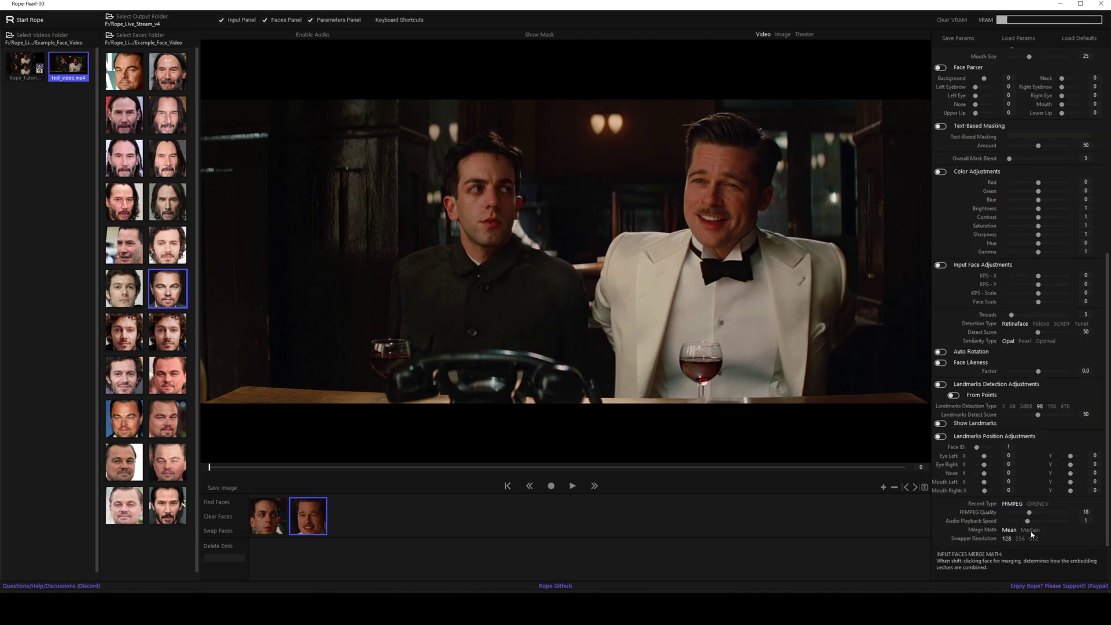
click(1034, 539)
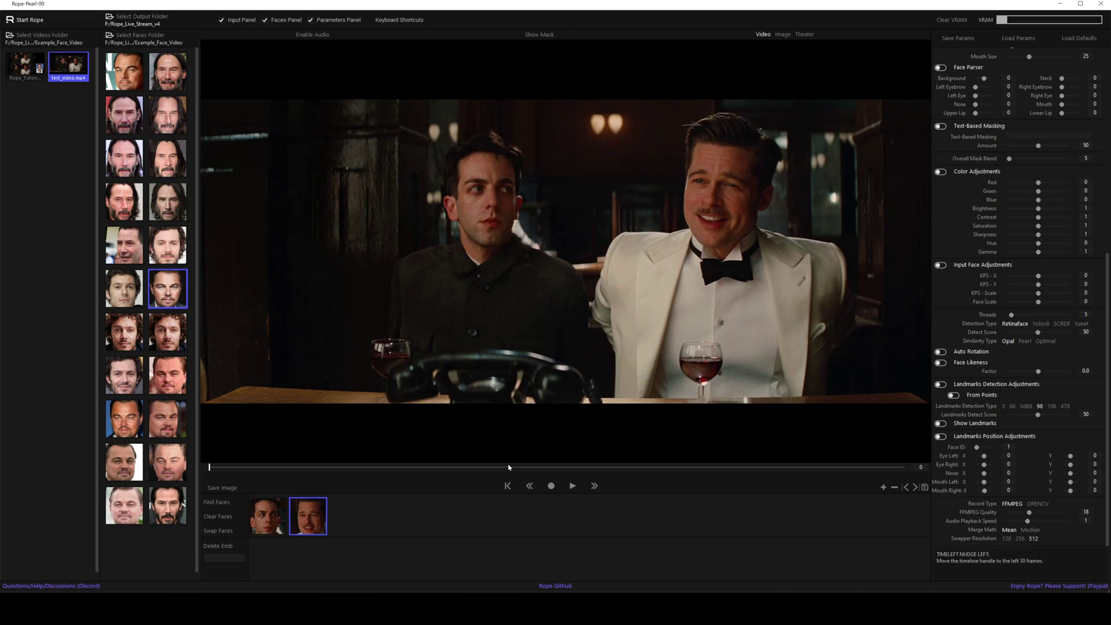
click(231, 534)
Step: Centre the Rope console and open Task Manager's GPU performance page
click(791, 592)
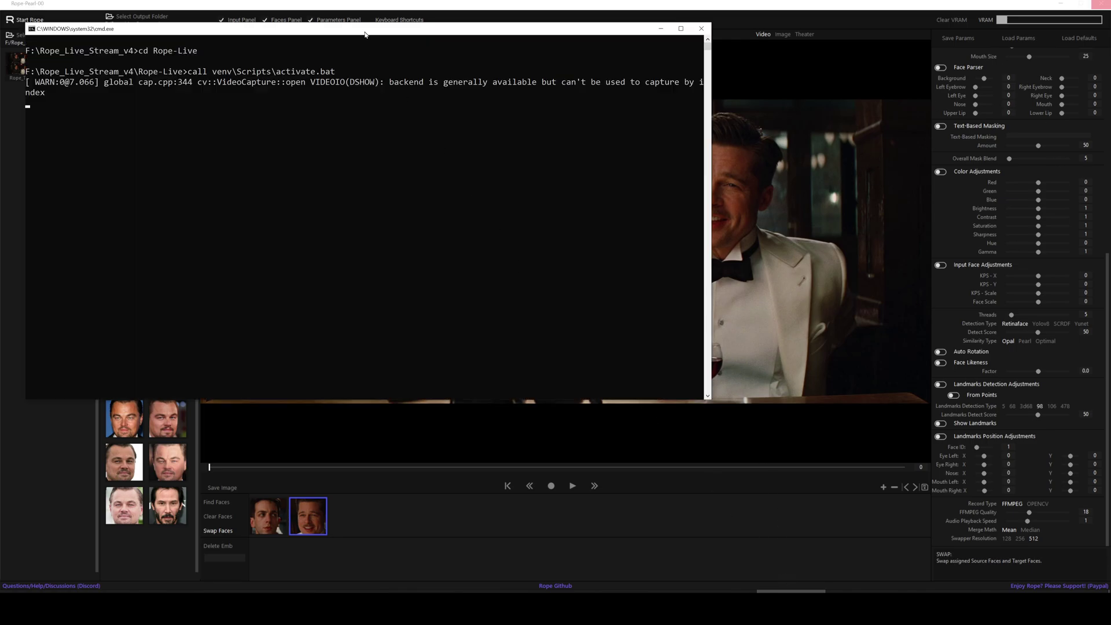
drag(364, 37, 576, 158)
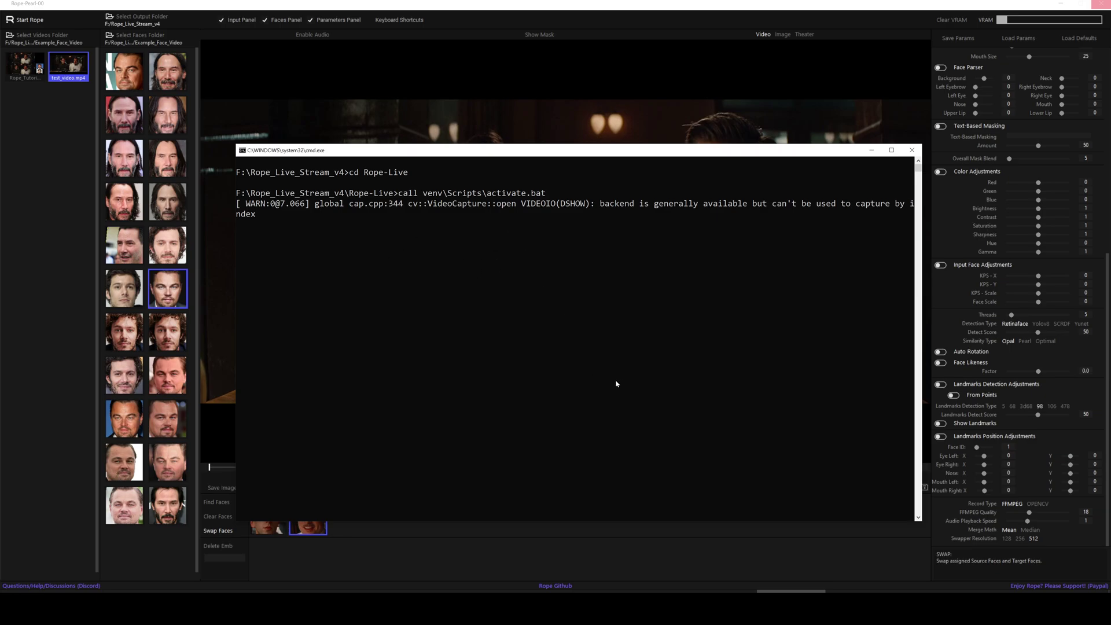
right_click(599, 608)
click(625, 551)
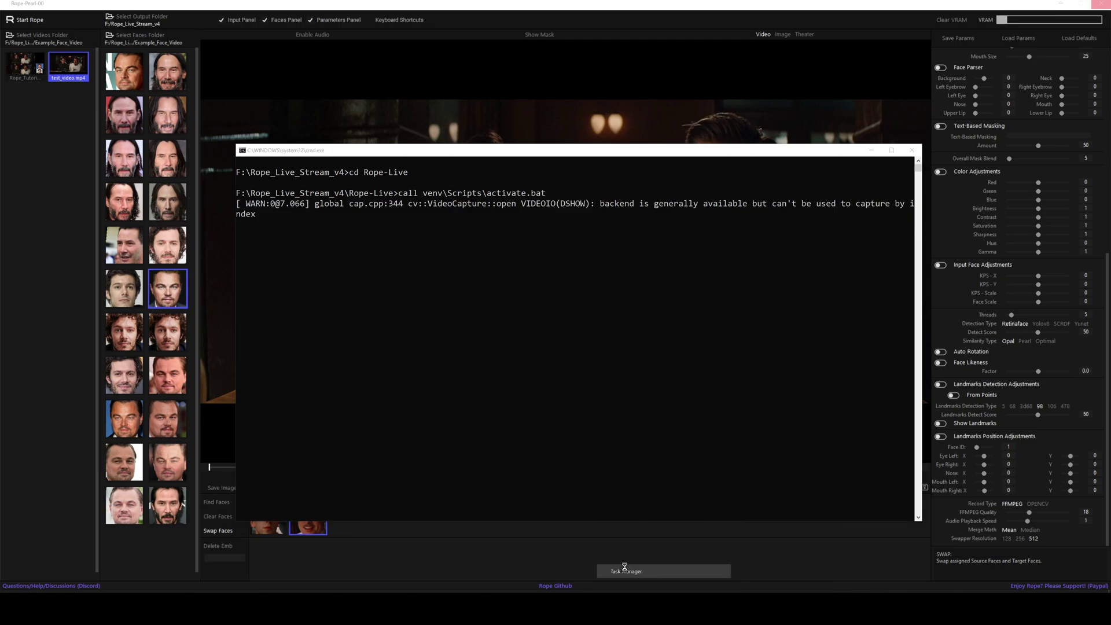
click(341, 234)
scroll(376, 359, down, 5)
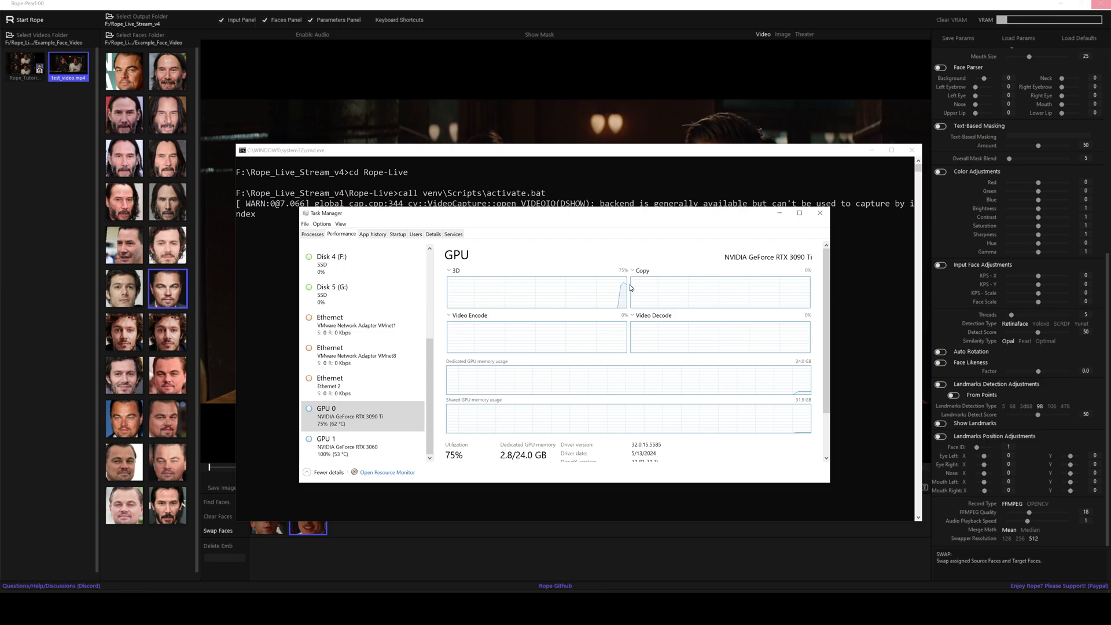
Step: Recheck the RTX 3090 Ti's utilisation and memory in Task Manager, then return to Rope
click(779, 213)
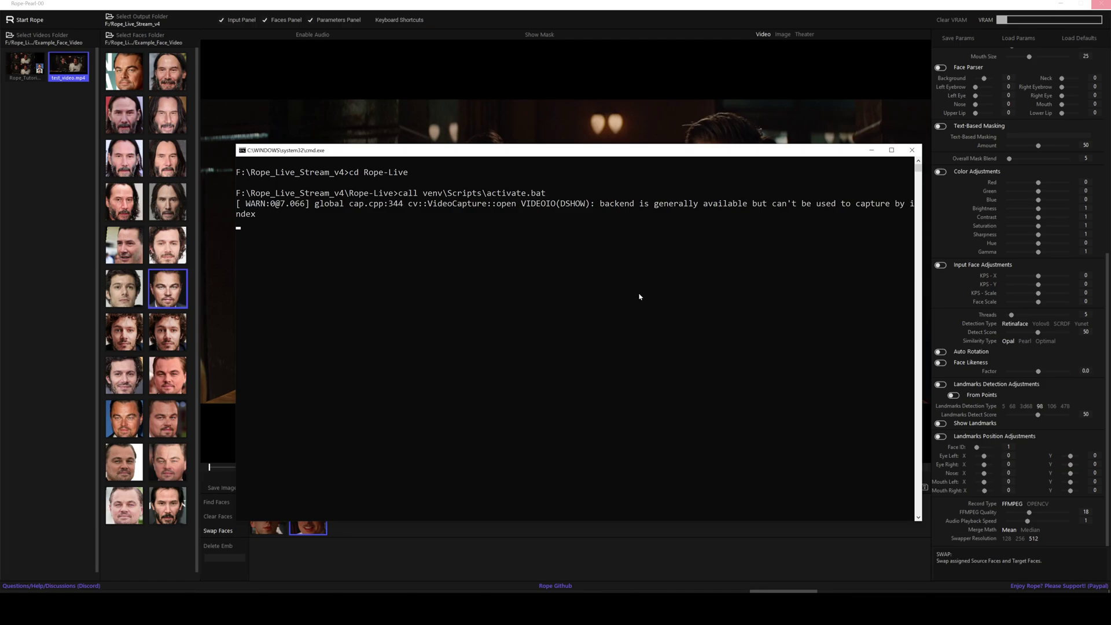
key(ctrl+shift+Escape)
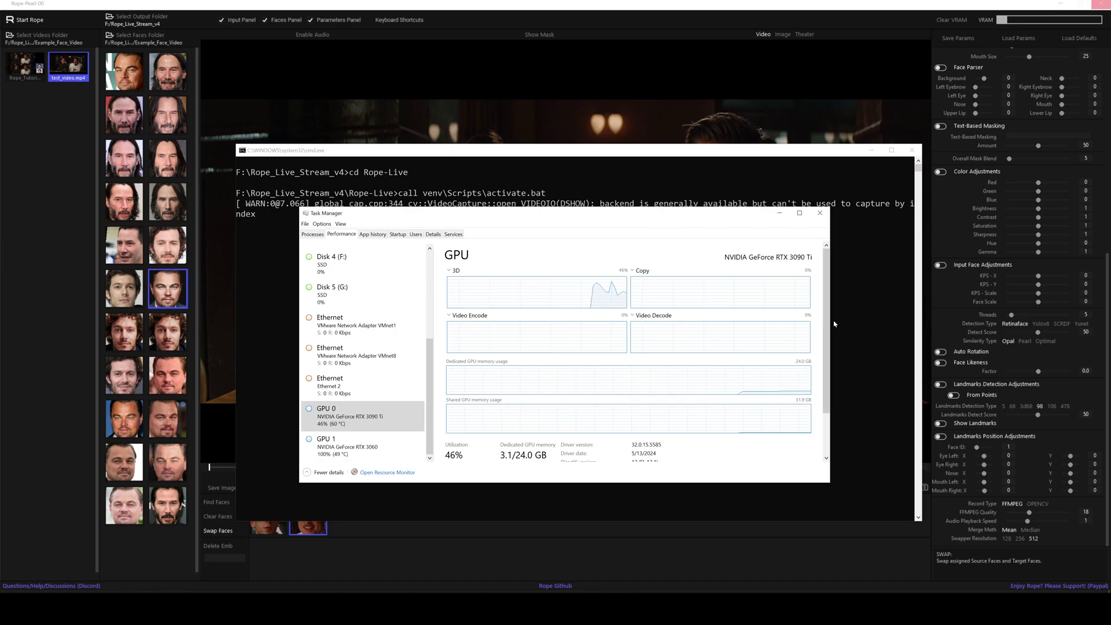
scroll(827, 367, down, 2)
scroll(827, 367, down, 1)
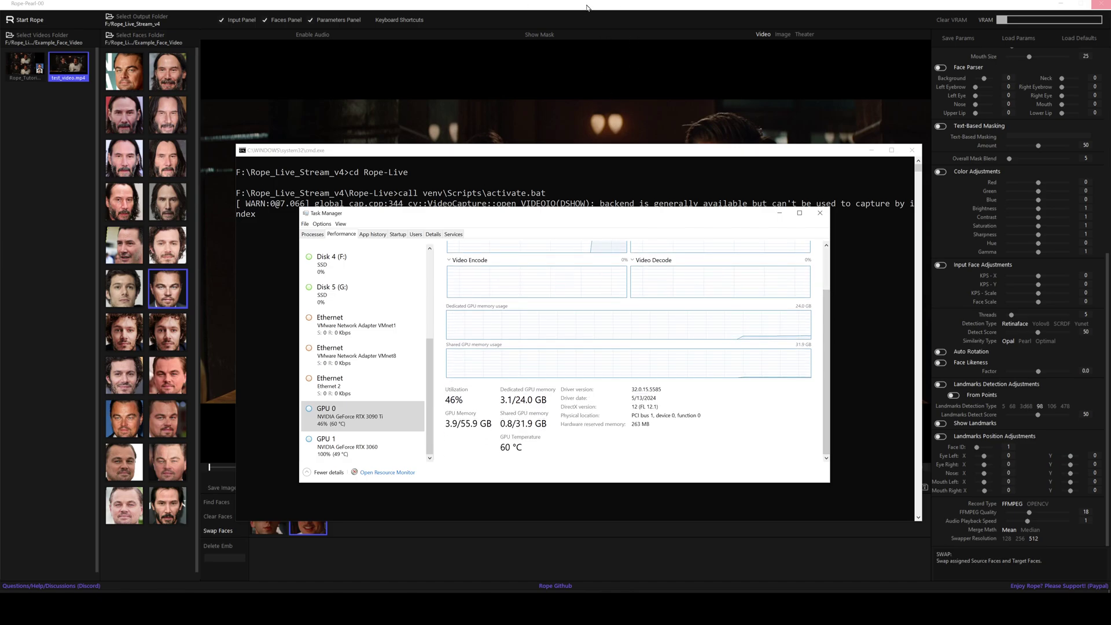
click(524, 4)
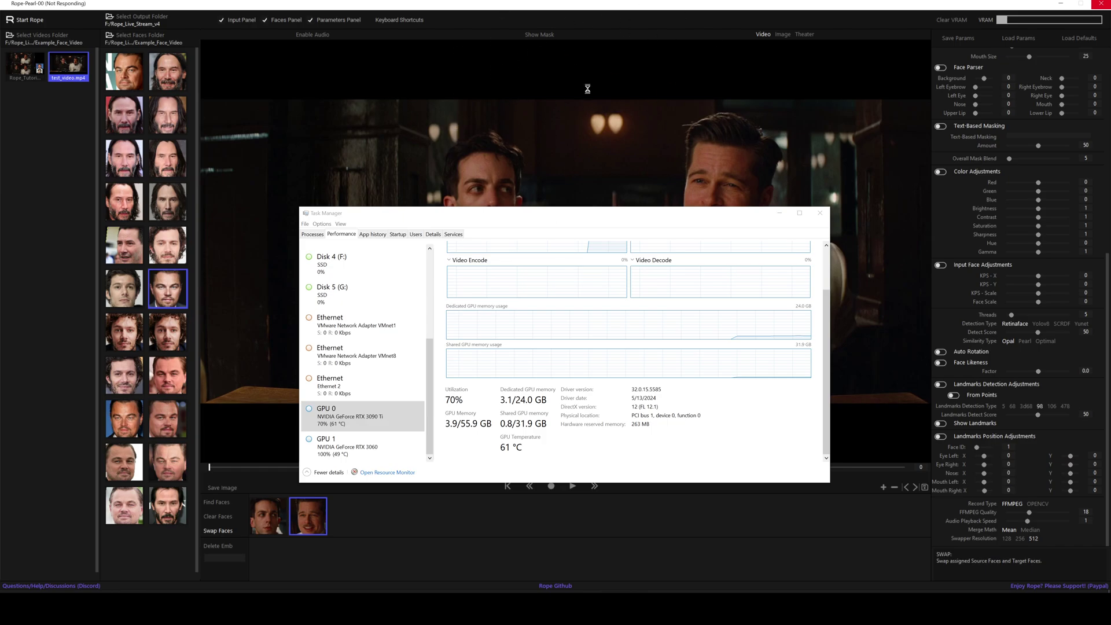
Step: Open Environment Variables through an 'env' Windows search
key(super)
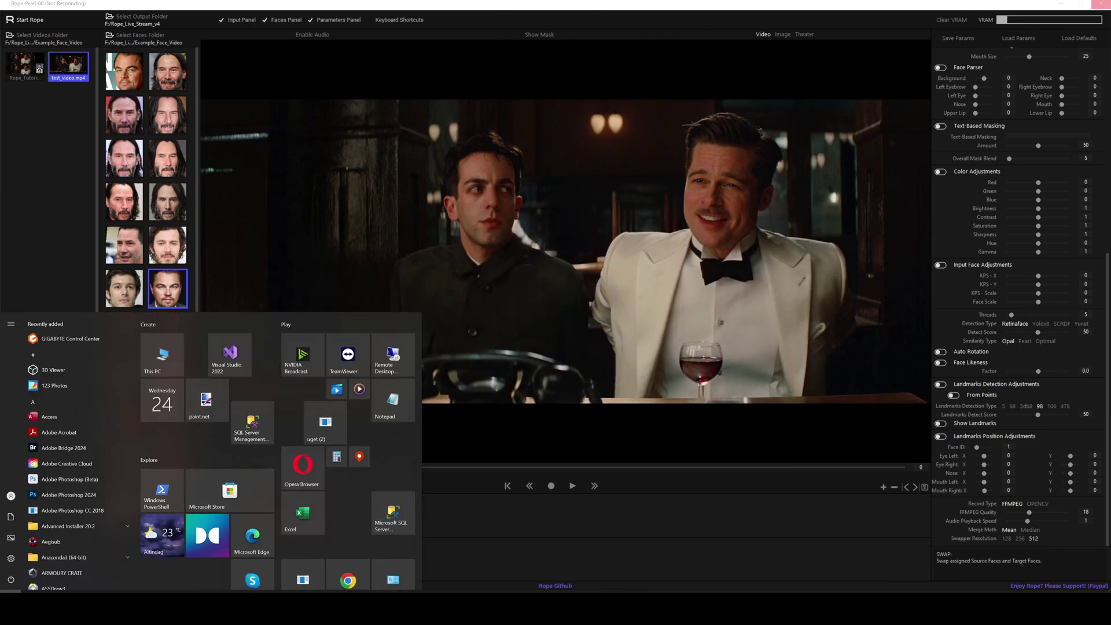
text(env)
key(Return)
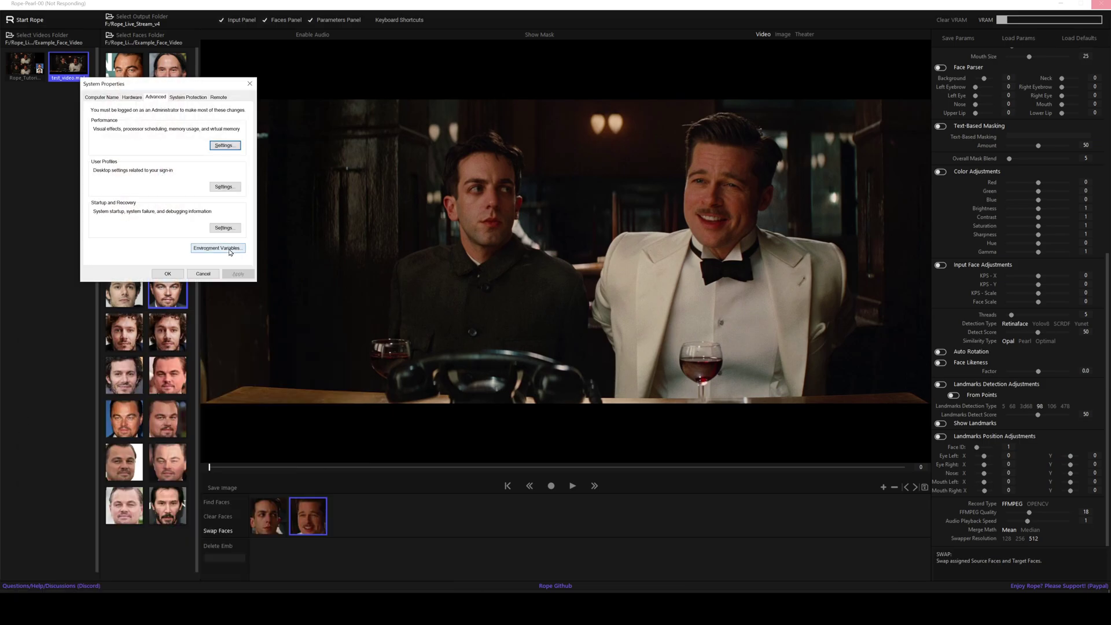
click(232, 249)
drag(557, 168, 516, 147)
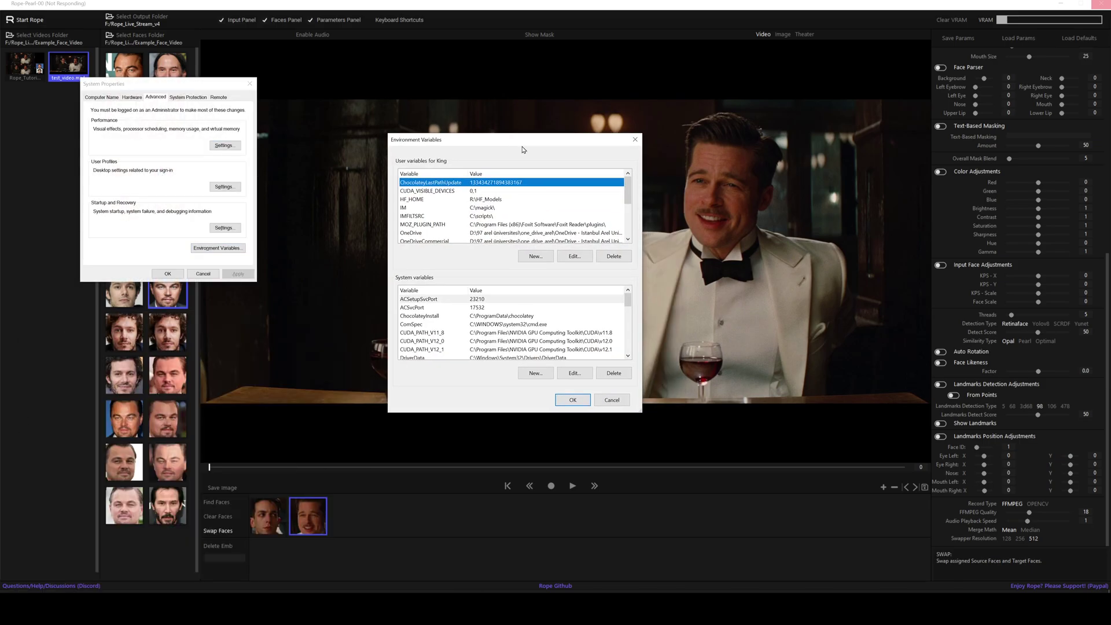
drag(628, 193, 627, 212)
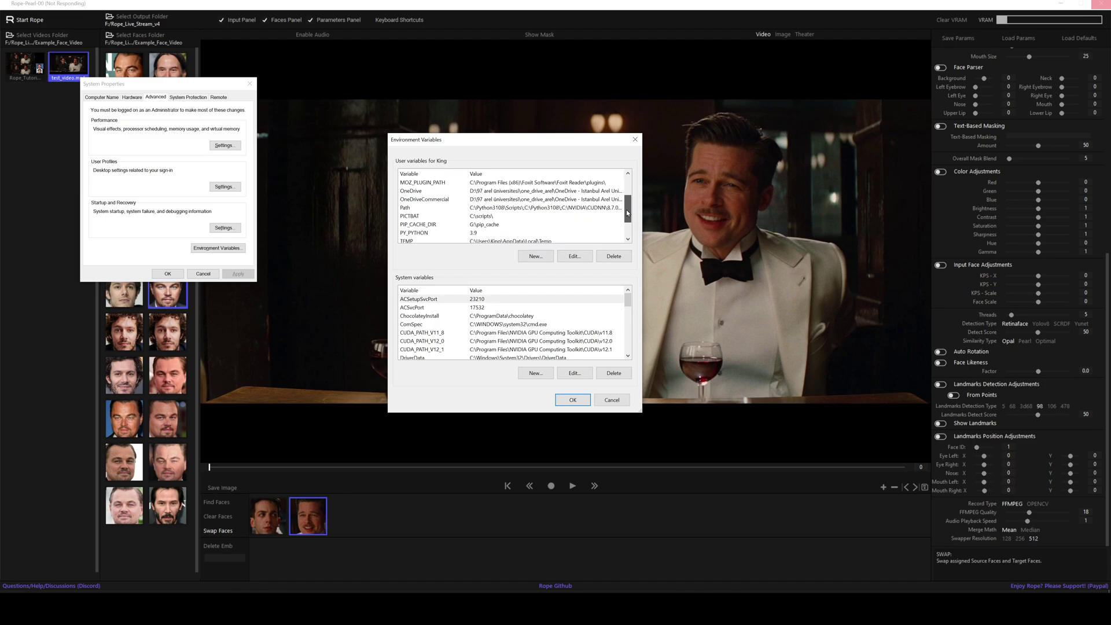
Step: Open the user Path and check the Rope_Live_Stream_v4 TensorRT-10.2.0.19 lib entry
click(553, 208)
click(577, 255)
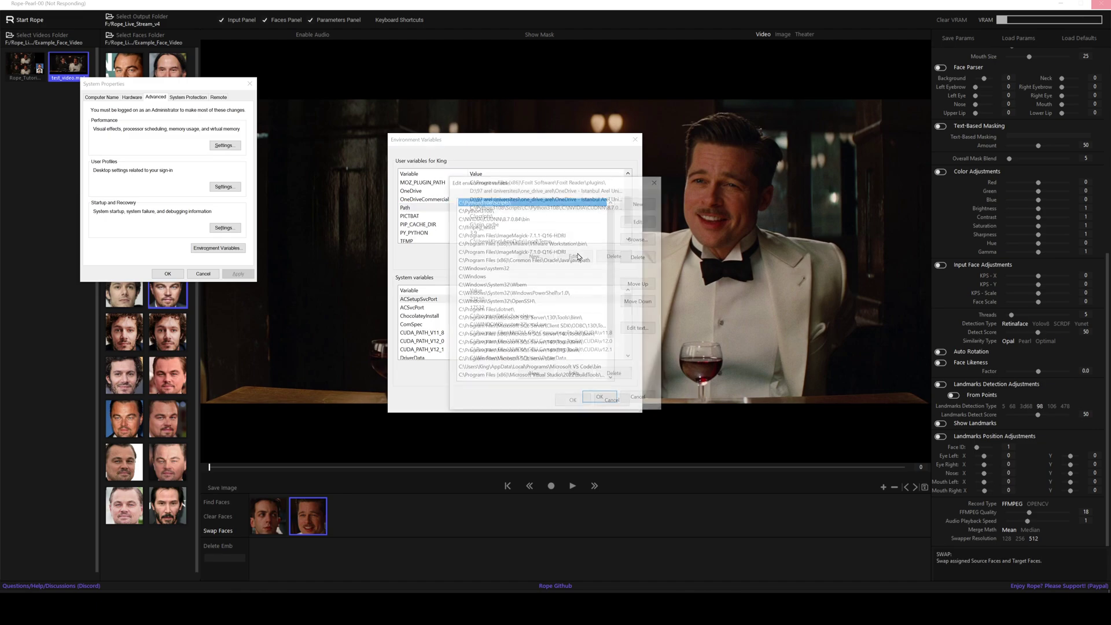
drag(614, 210, 613, 247)
click(556, 378)
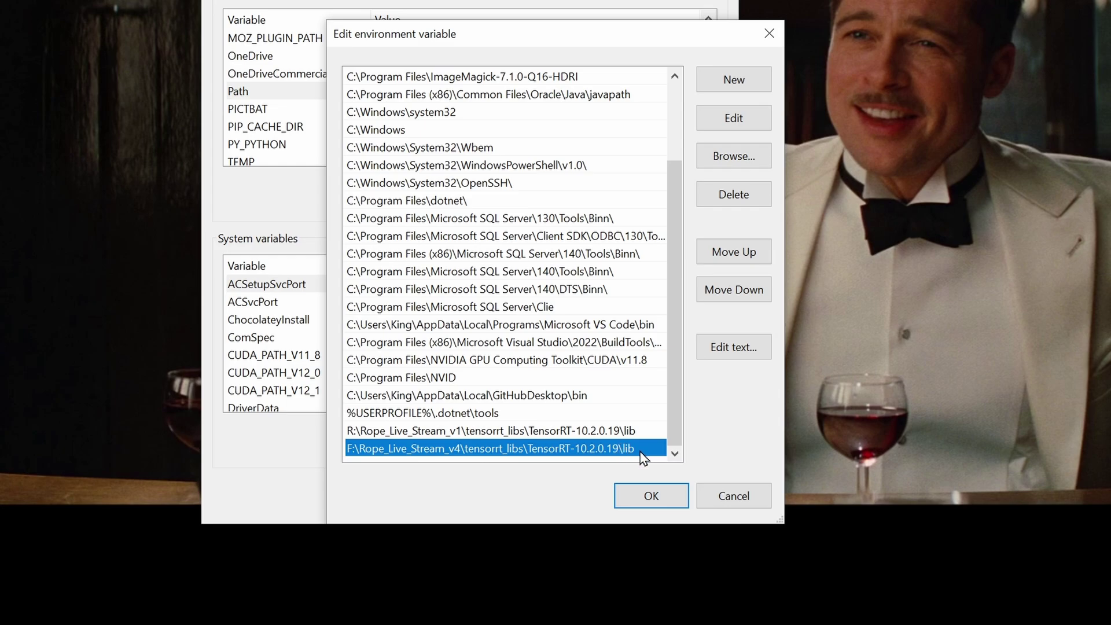
click(557, 435)
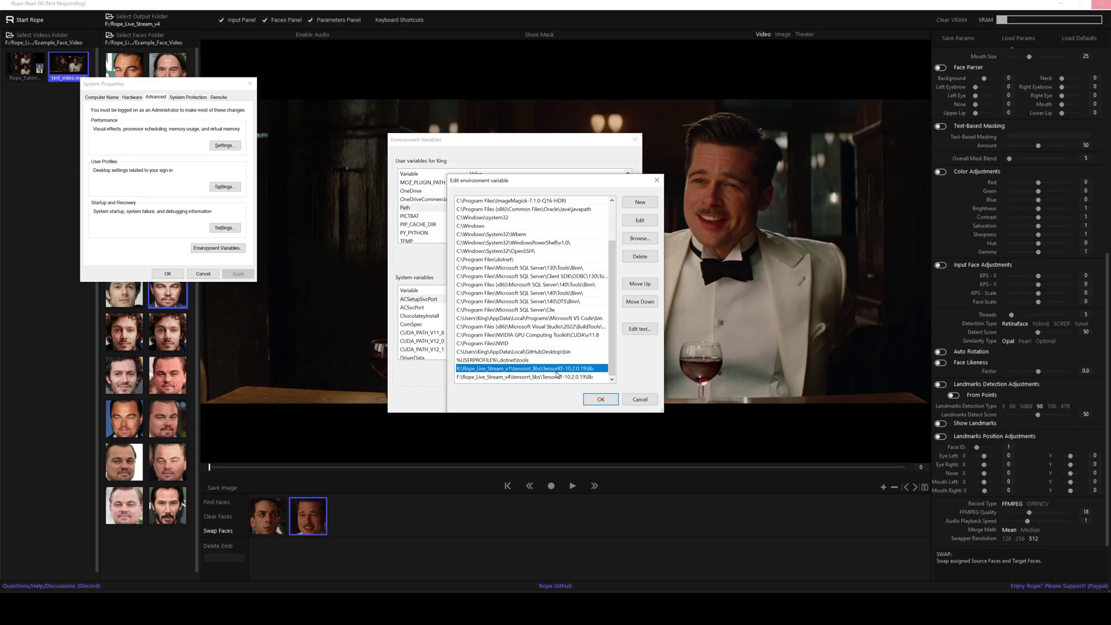
click(548, 378)
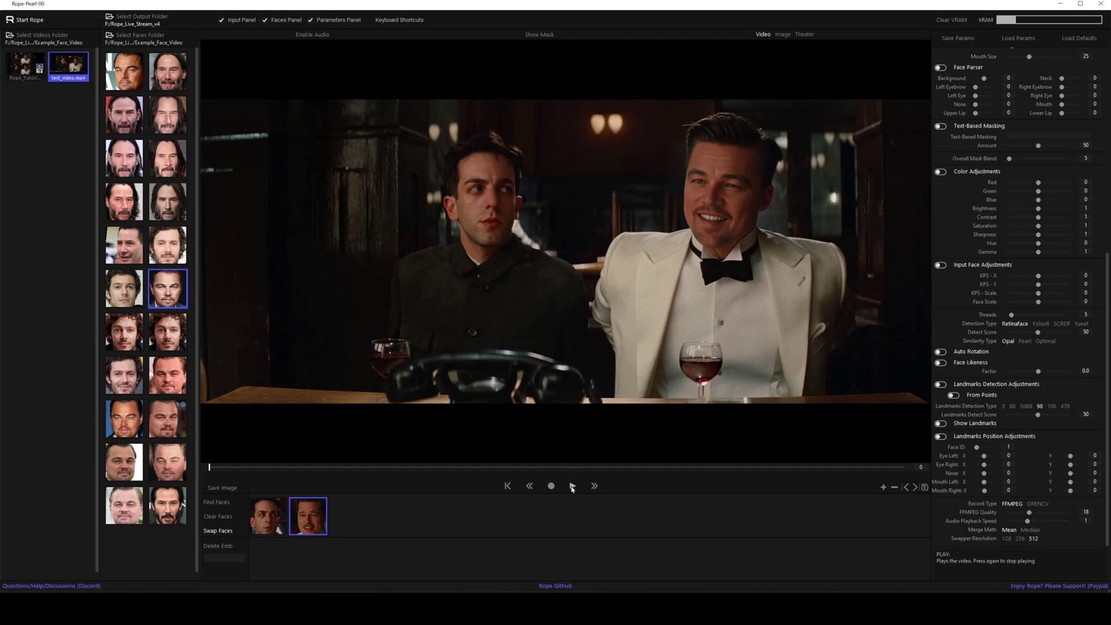
Step: Play the face-swapped test video and check the console output
click(573, 488)
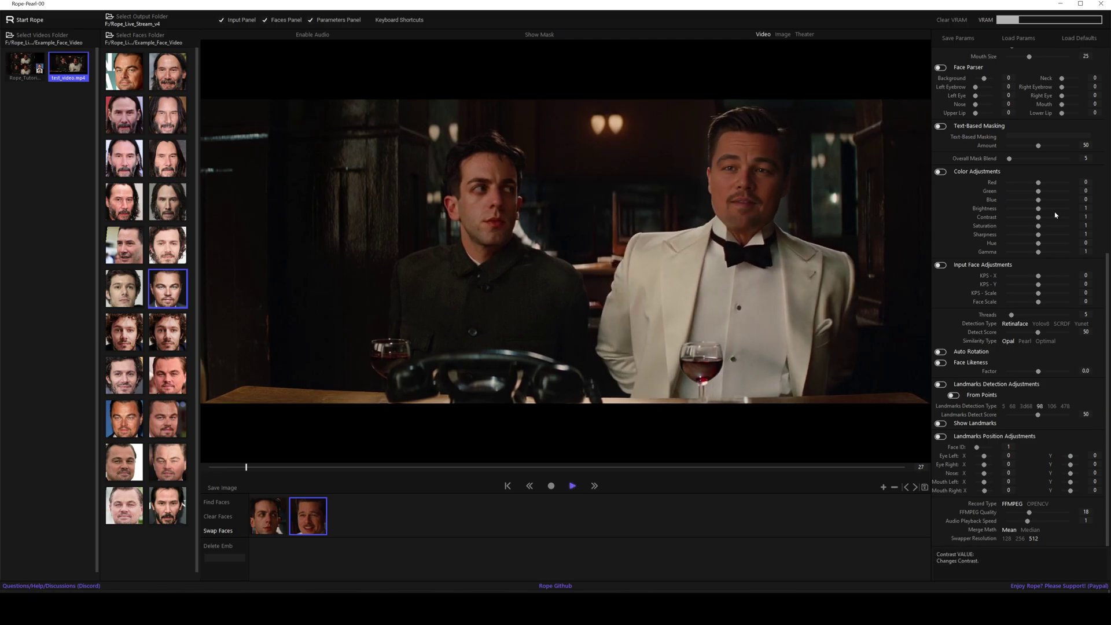
key(alt+Tab)
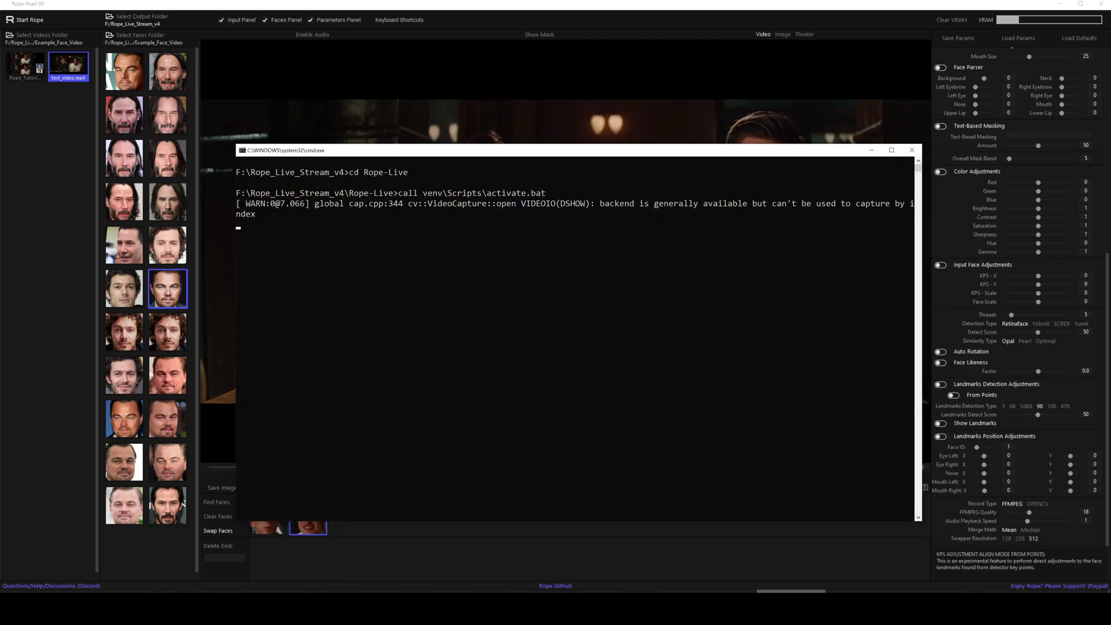
key(alt+Tab)
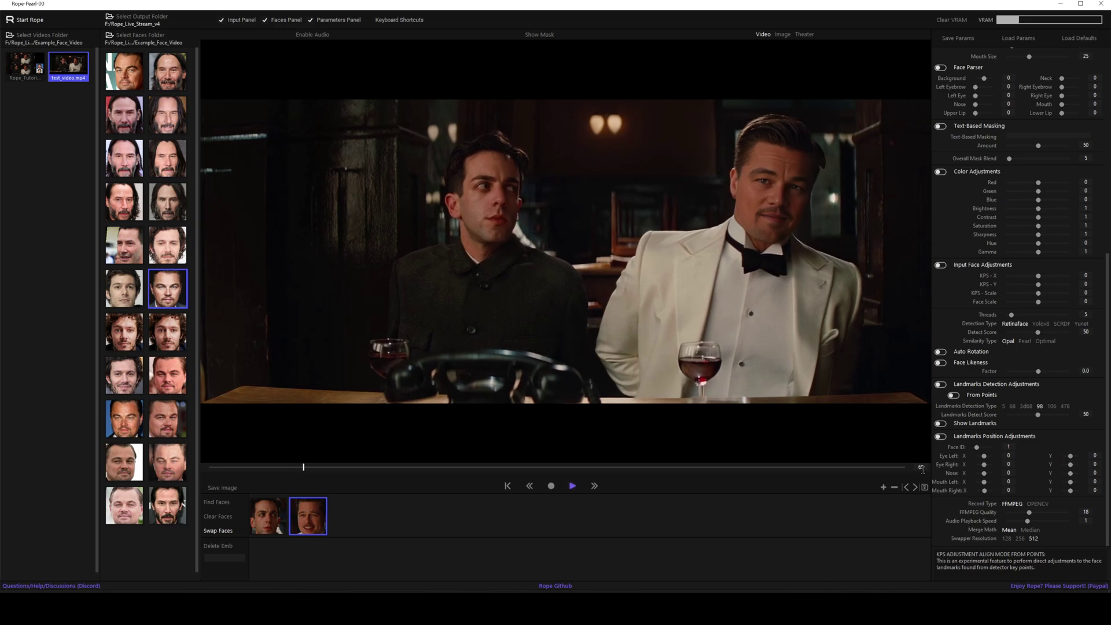
Step: In the Parameters panel, raise execution threads to 10 and set Face Scale to -1
scroll(1051, 457, up, 5)
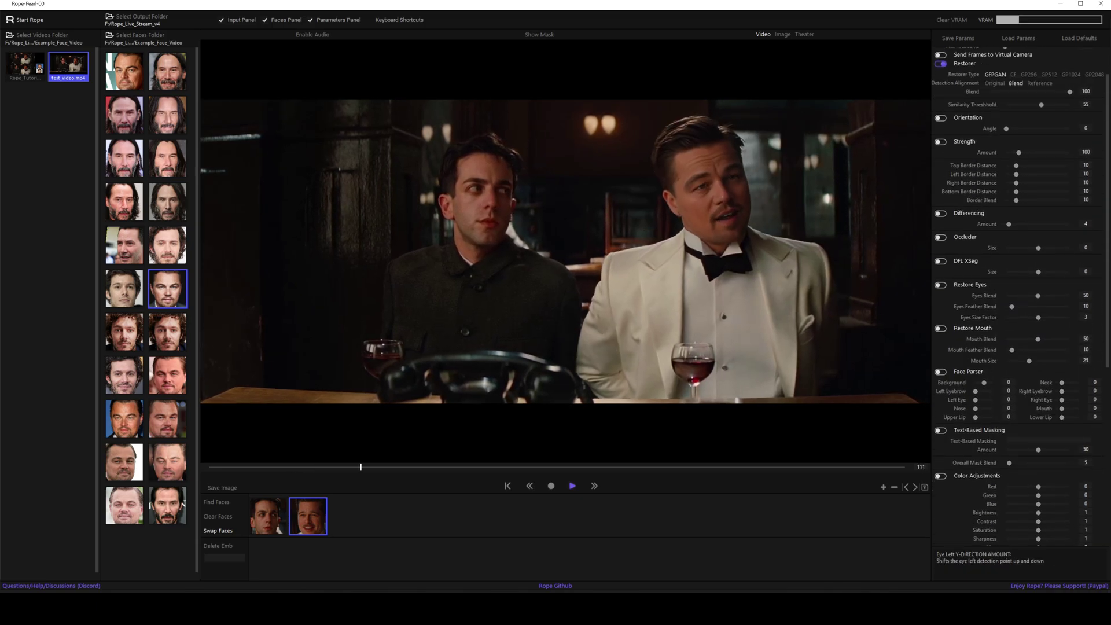
scroll(999, 99, up, 2)
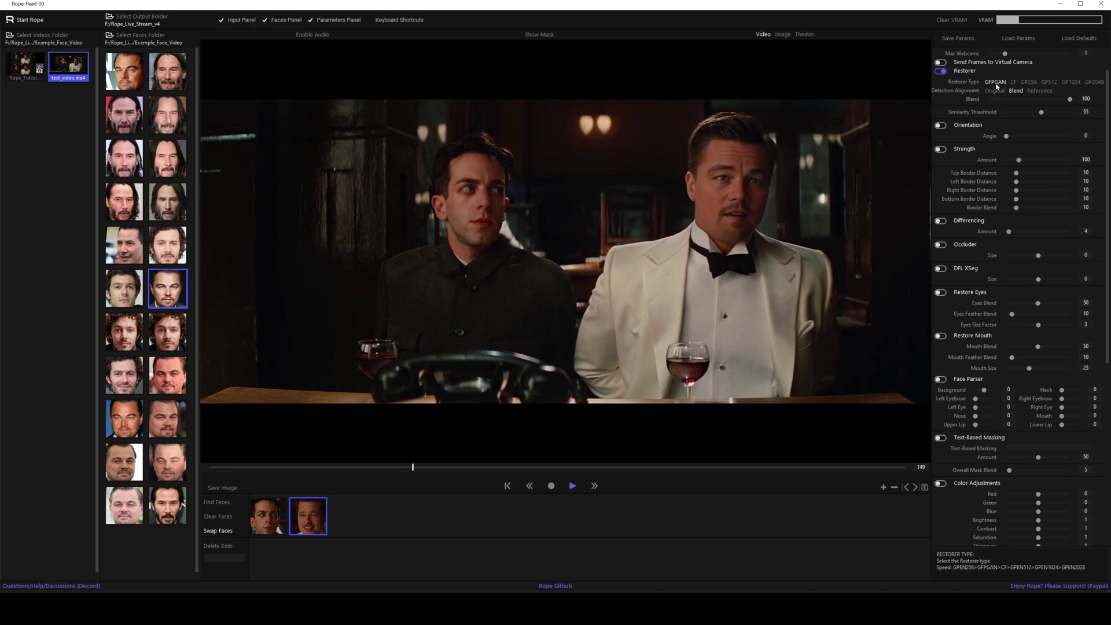
drag(1108, 106, 1108, 291)
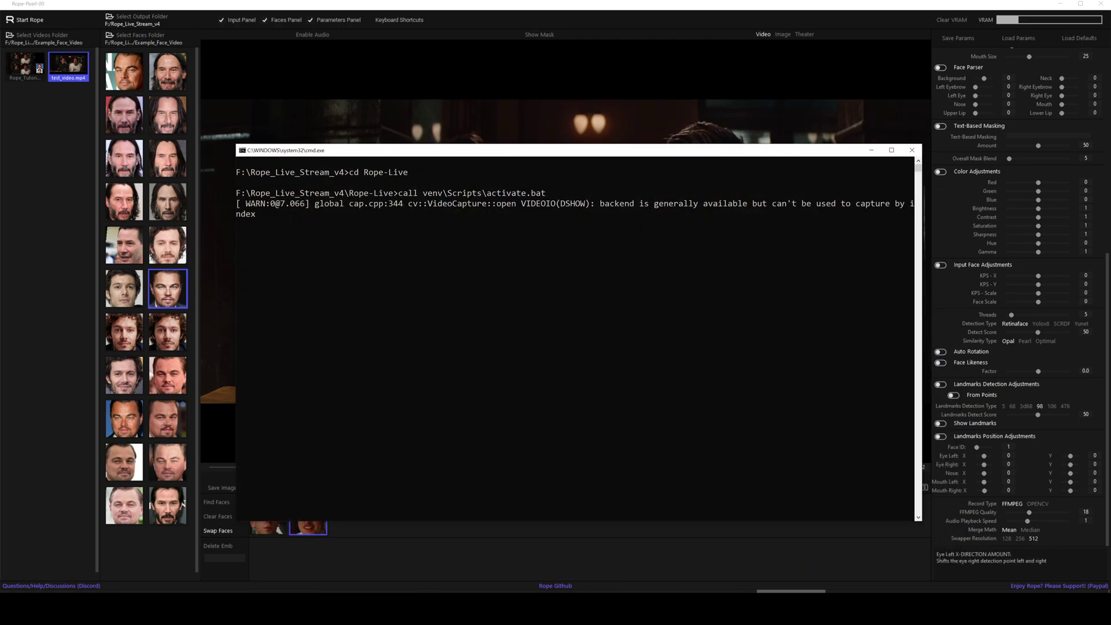
scroll(1106, 434, up, 5)
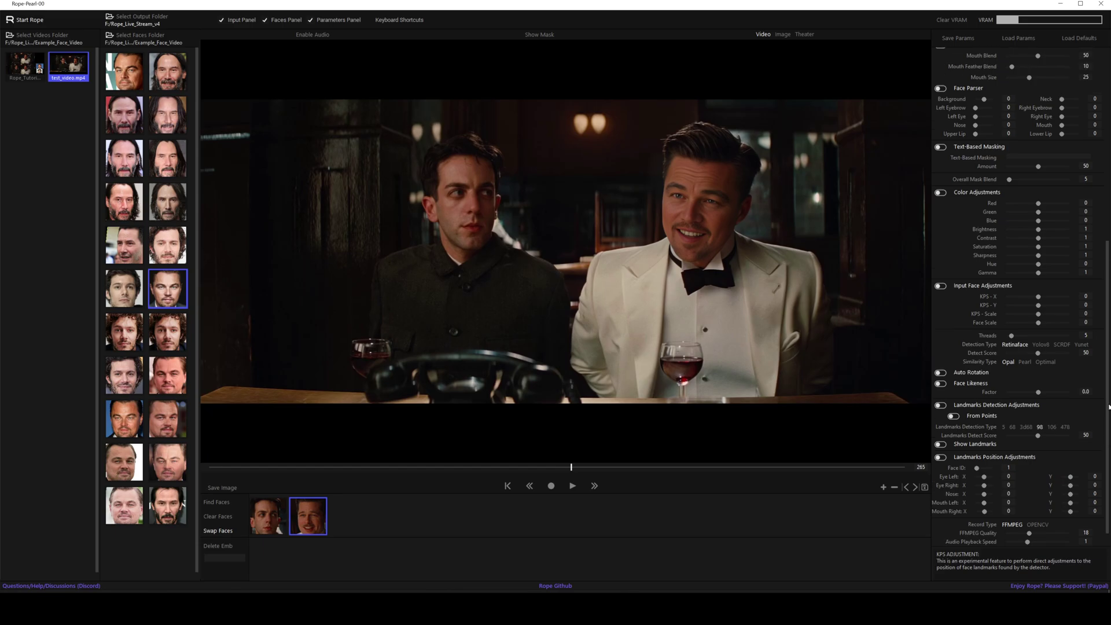
scroll(1099, 455, down, 5)
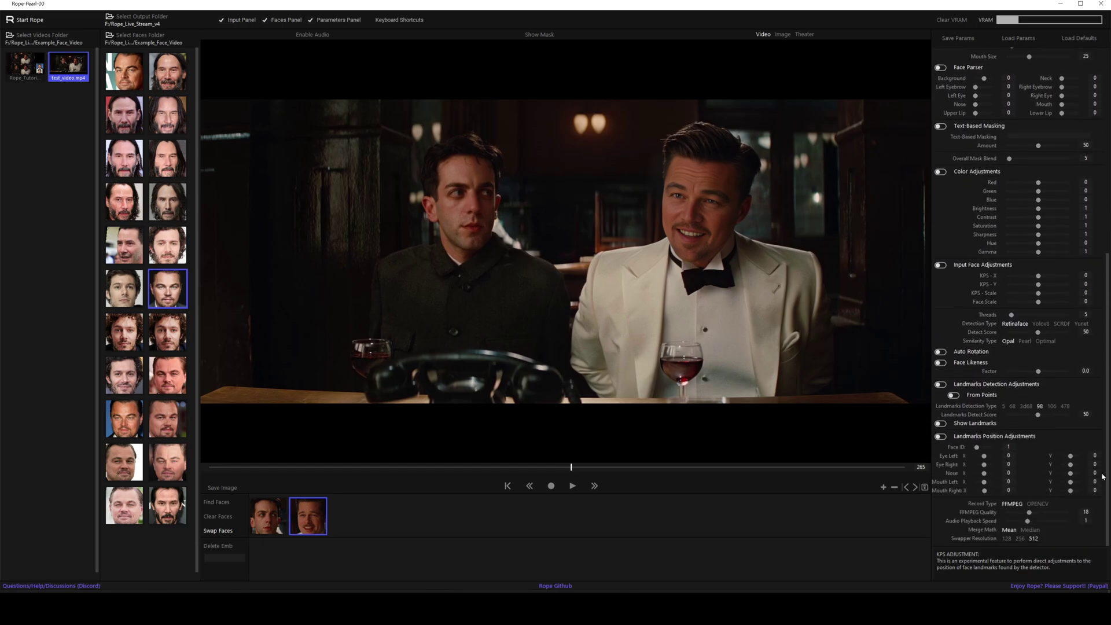
scroll(1104, 476, up, 1)
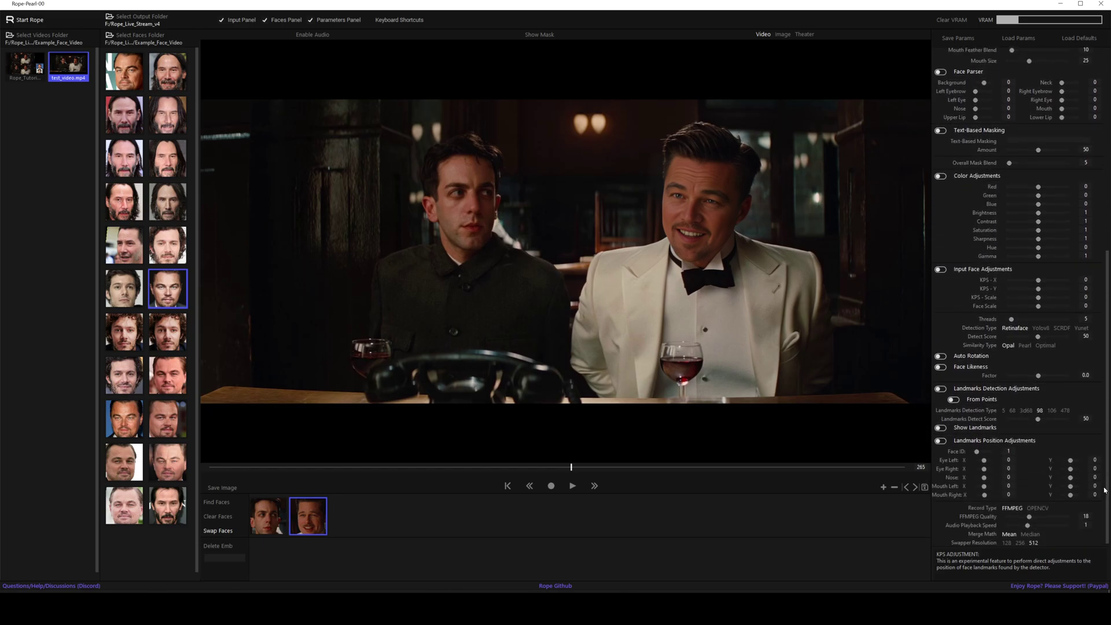
scroll(1105, 490, down, 1)
scroll(1091, 390, up, 3)
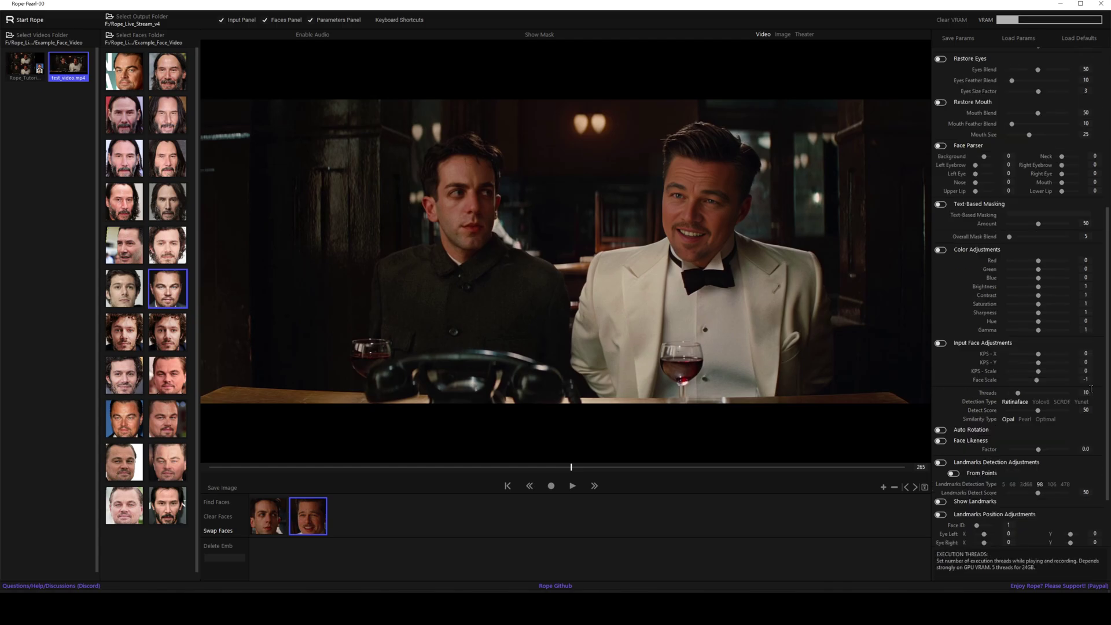
Step: Play the test video with recording on, checking GPU load in Task Manager meanwhile
click(573, 487)
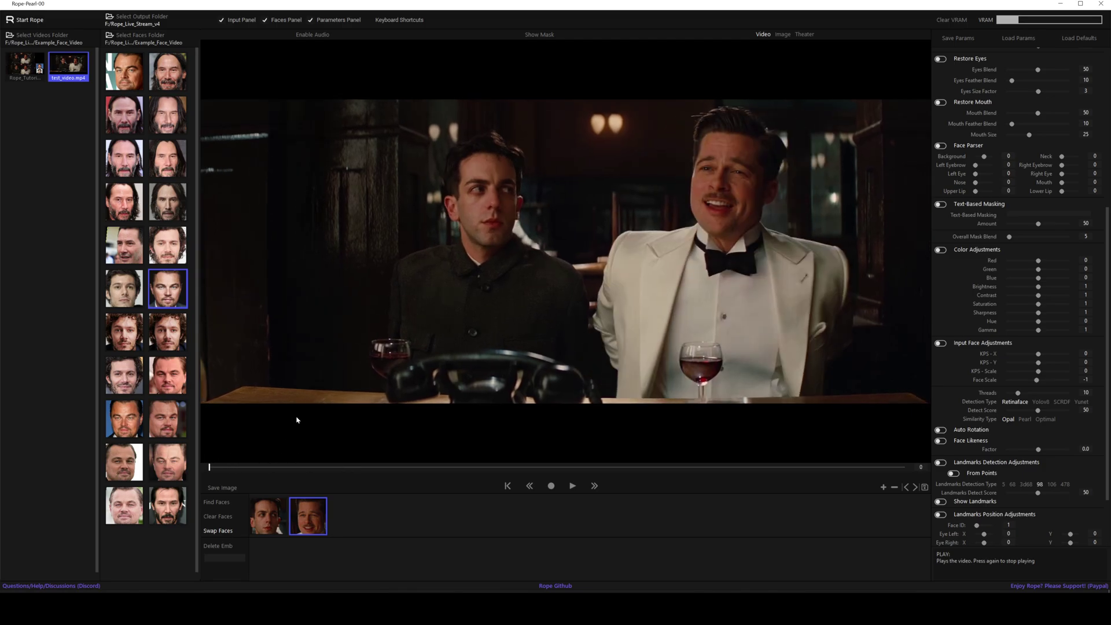
click(551, 487)
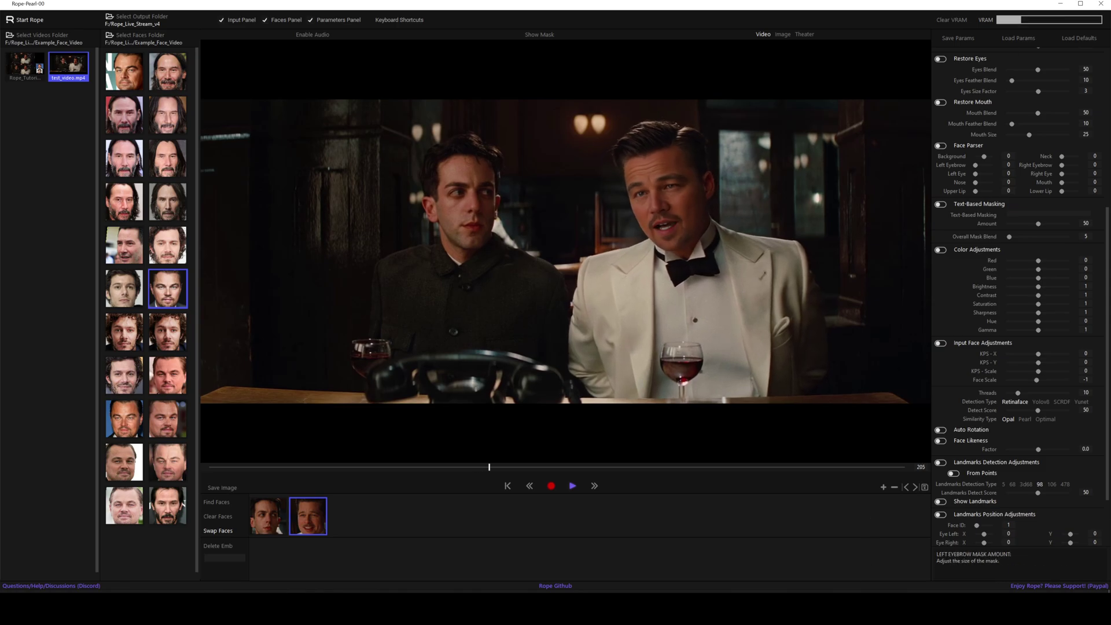
key(alt+Tab)
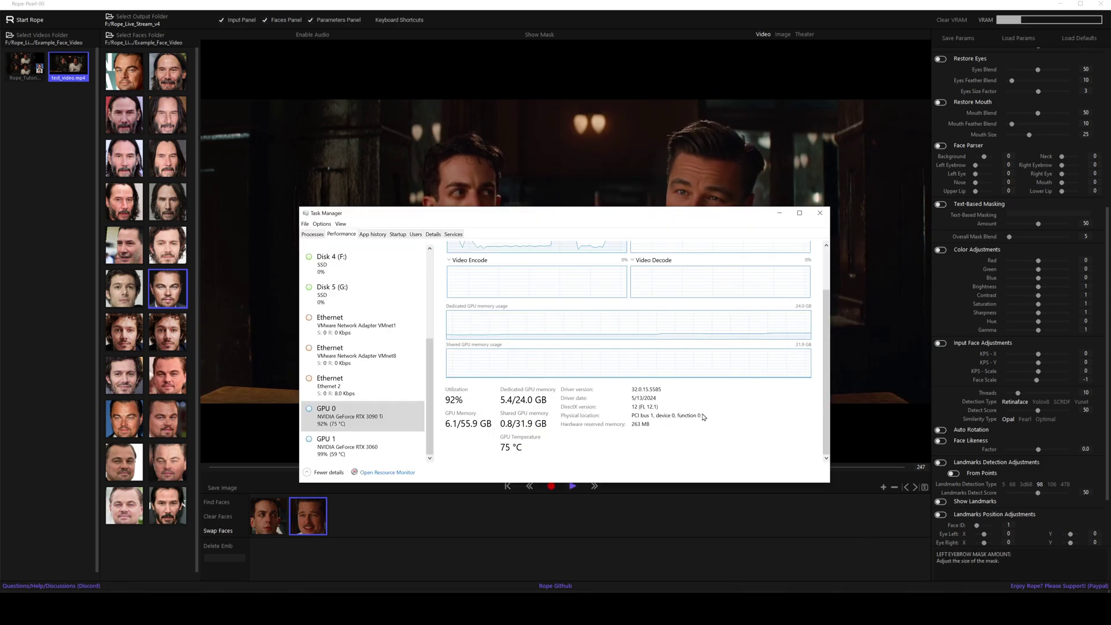
scroll(825, 373, up, 1)
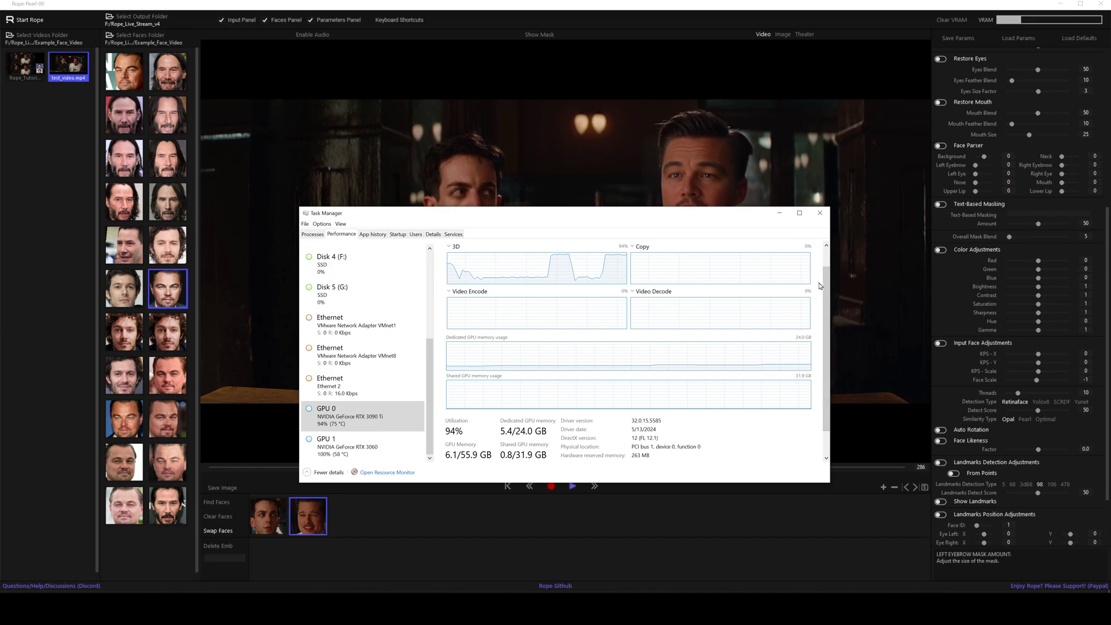
scroll(822, 278, up, 1)
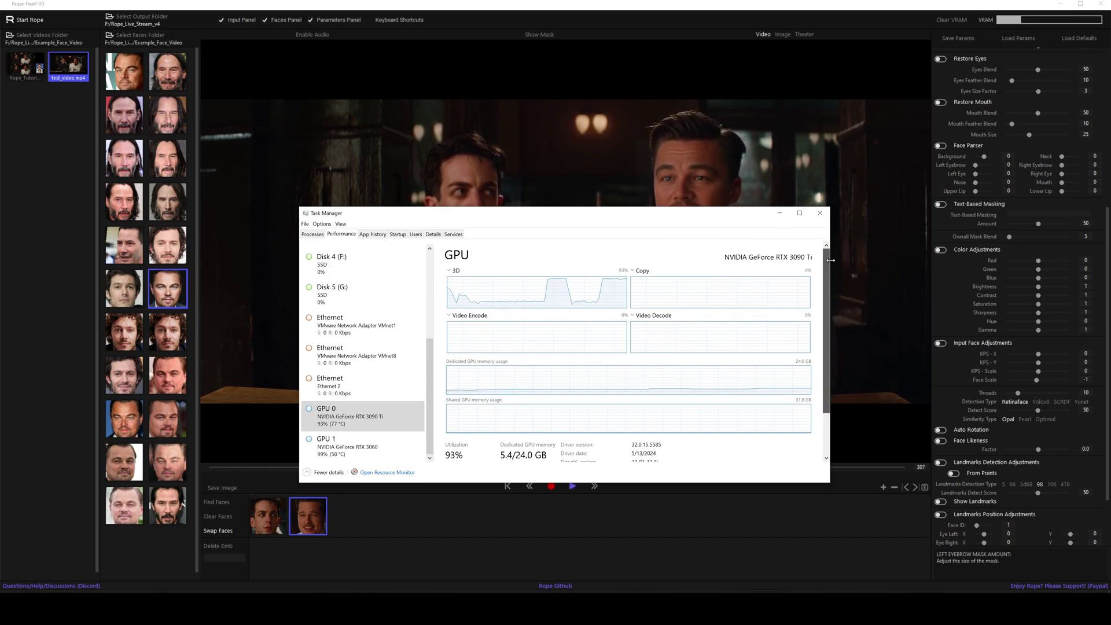
click(779, 213)
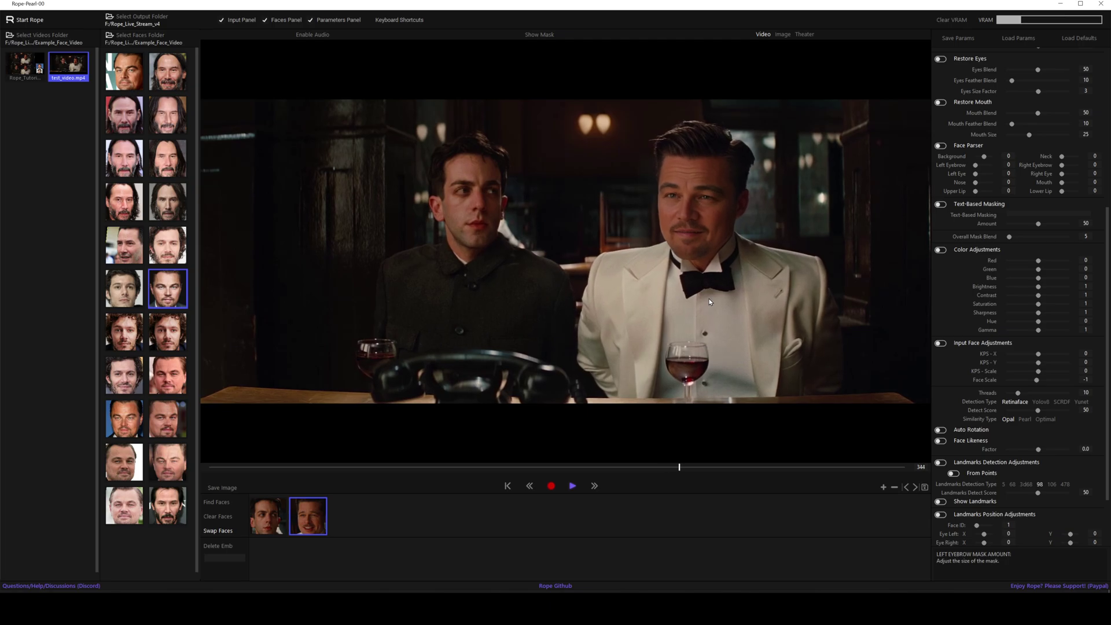
key(alt+Tab)
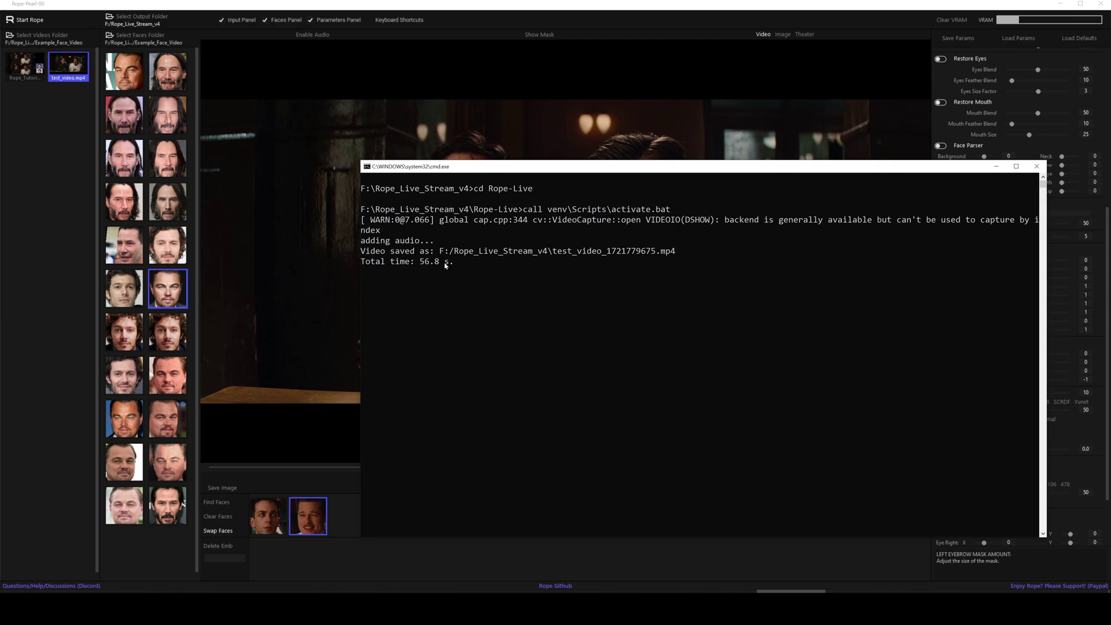
Step: Open Rope_Live_Stream_v4 in File Explorer and play test_video_1721779675.mp4
mouse_move(631, 602)
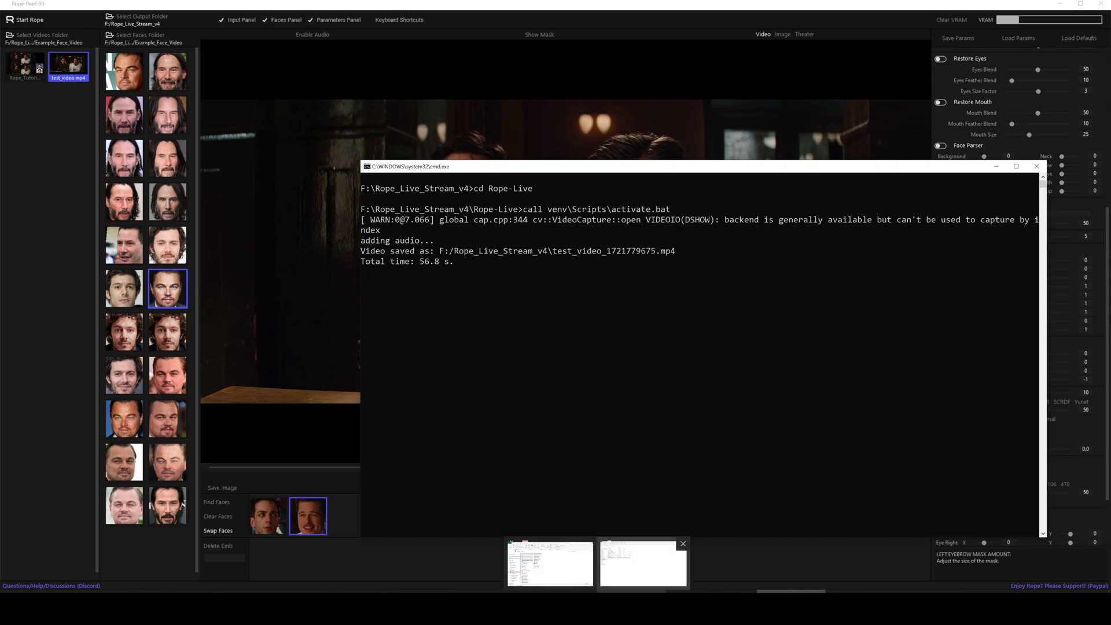
click(565, 564)
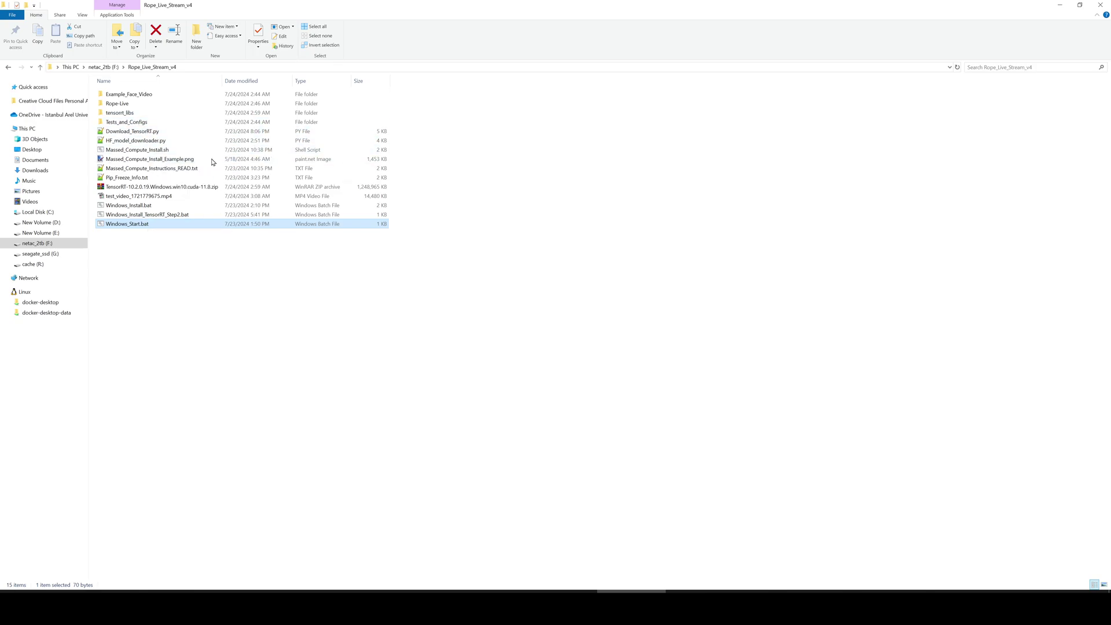
click(132, 197)
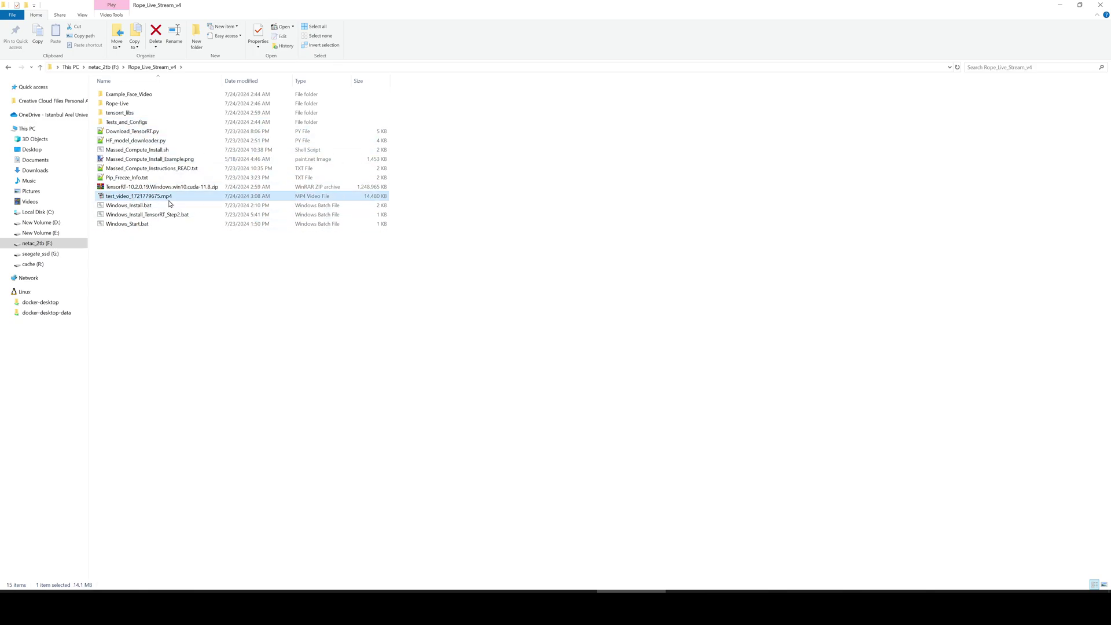
double_click(151, 199)
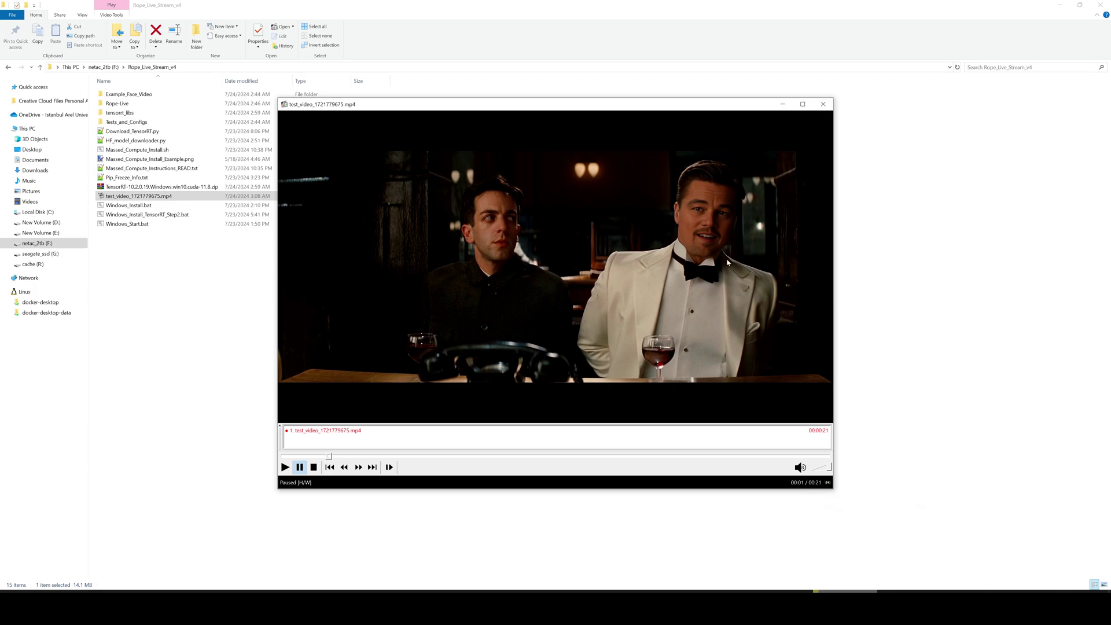
Step: Check the video's properties (21 seconds, 1920x1080), then close the player and return to Rope
right_click(596, 228)
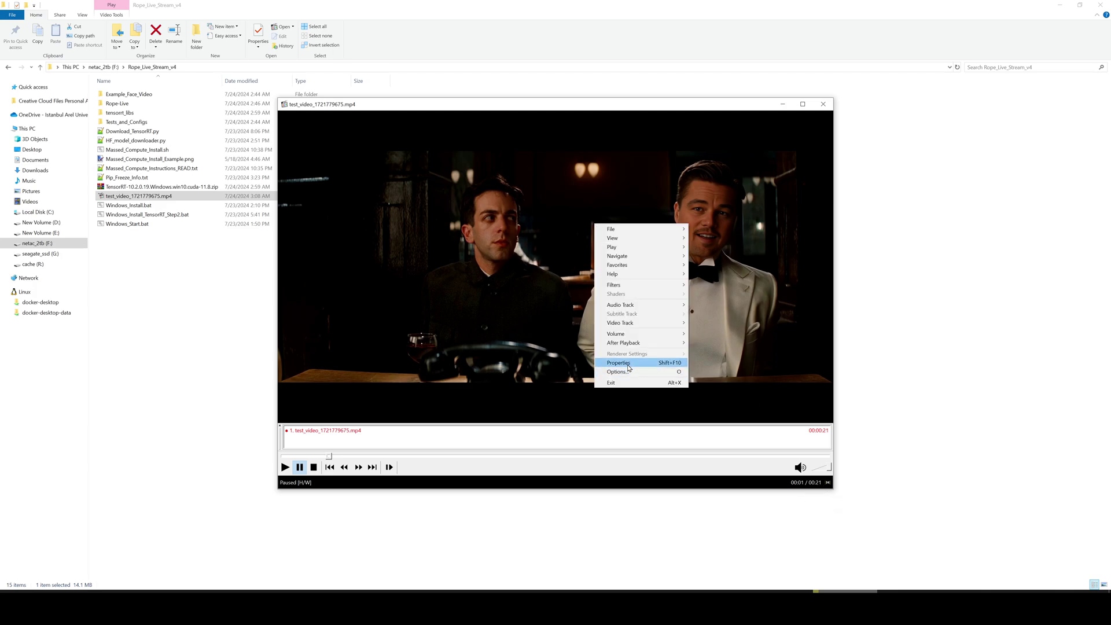
click(628, 364)
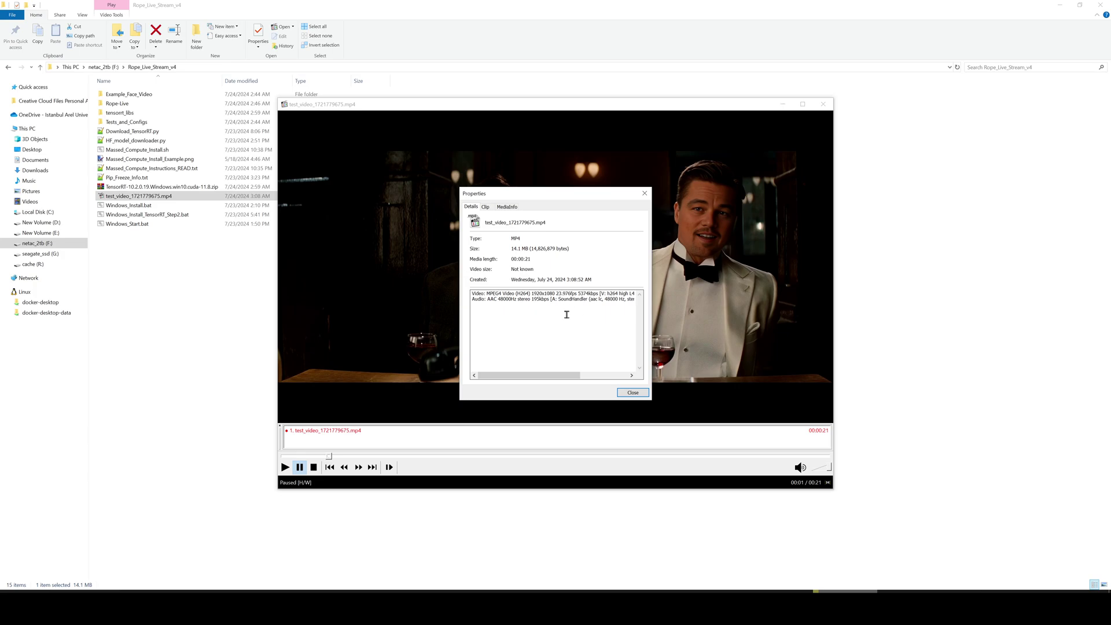
click(645, 196)
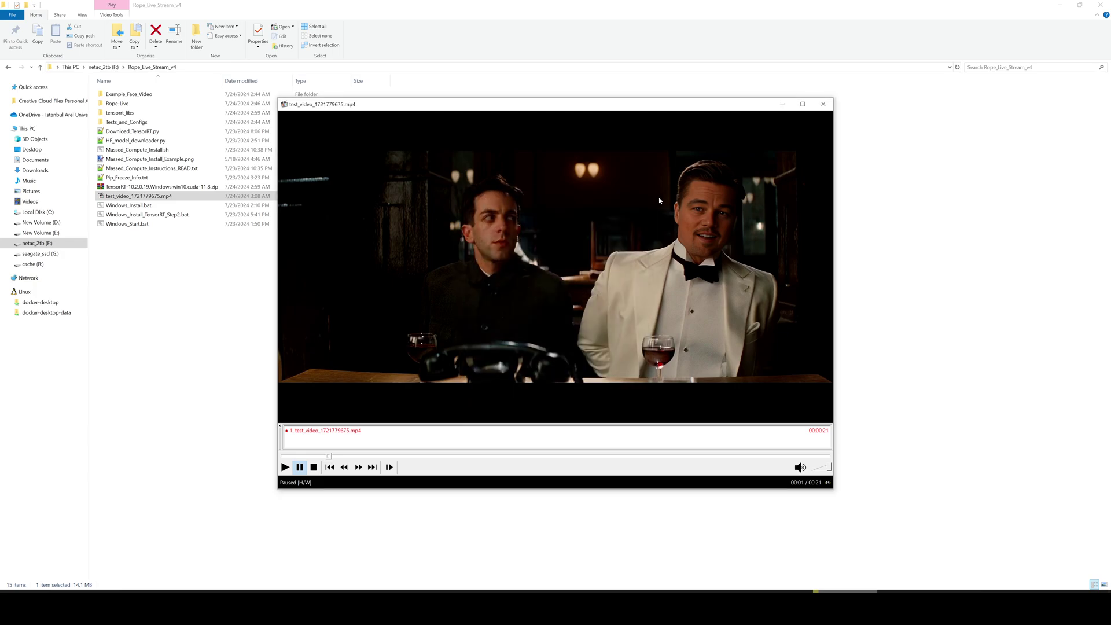
click(824, 104)
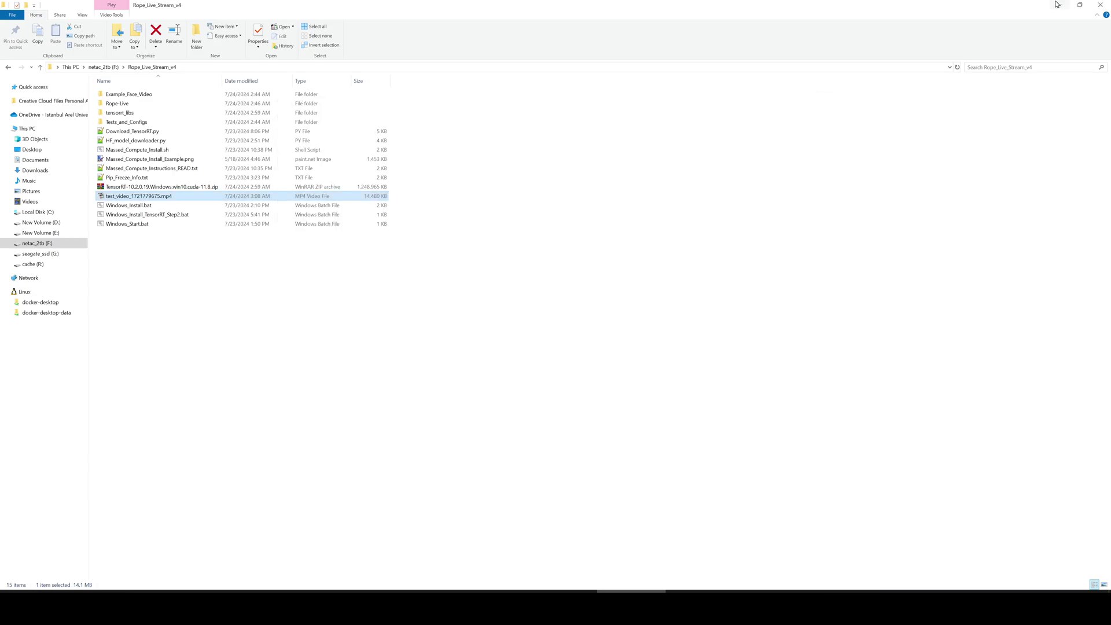
key(alt+Tab)
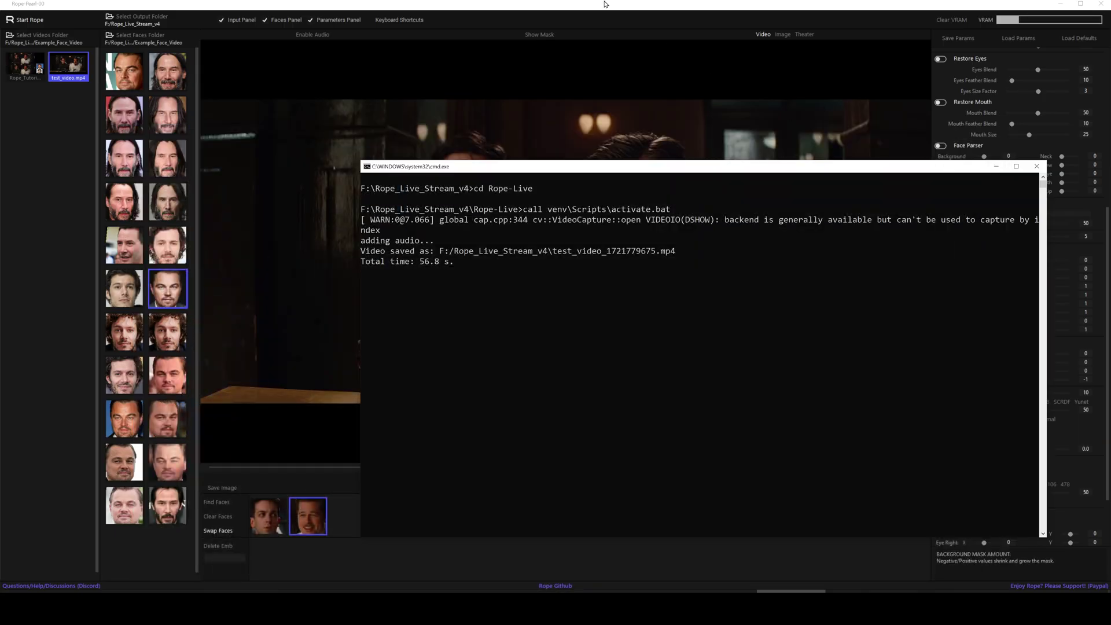
Step: Bring the Rope Pearl preview above the console, then switch to OBS Studio
click(605, 5)
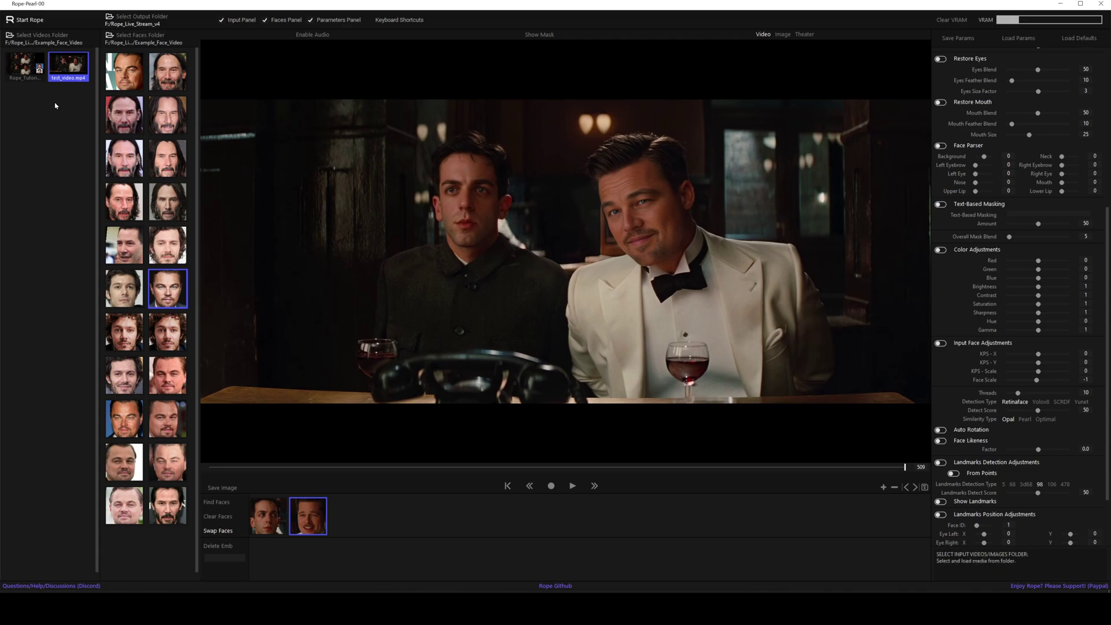
key(alt+Tab)
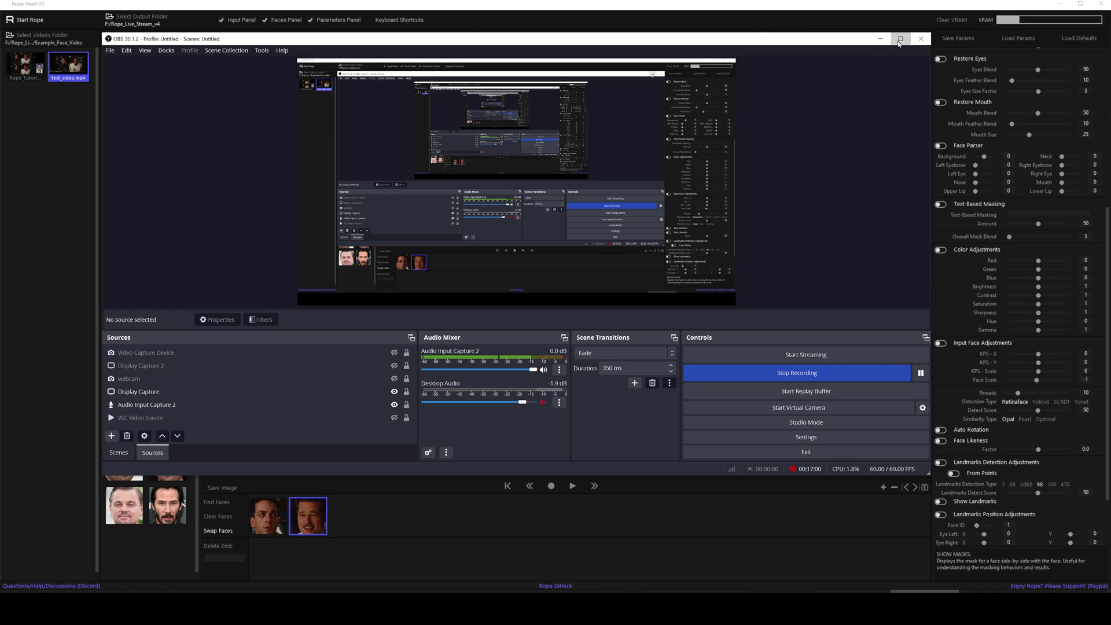
Step: Maximize OBS Studio and start its virtual camera from the Controls dock
click(901, 38)
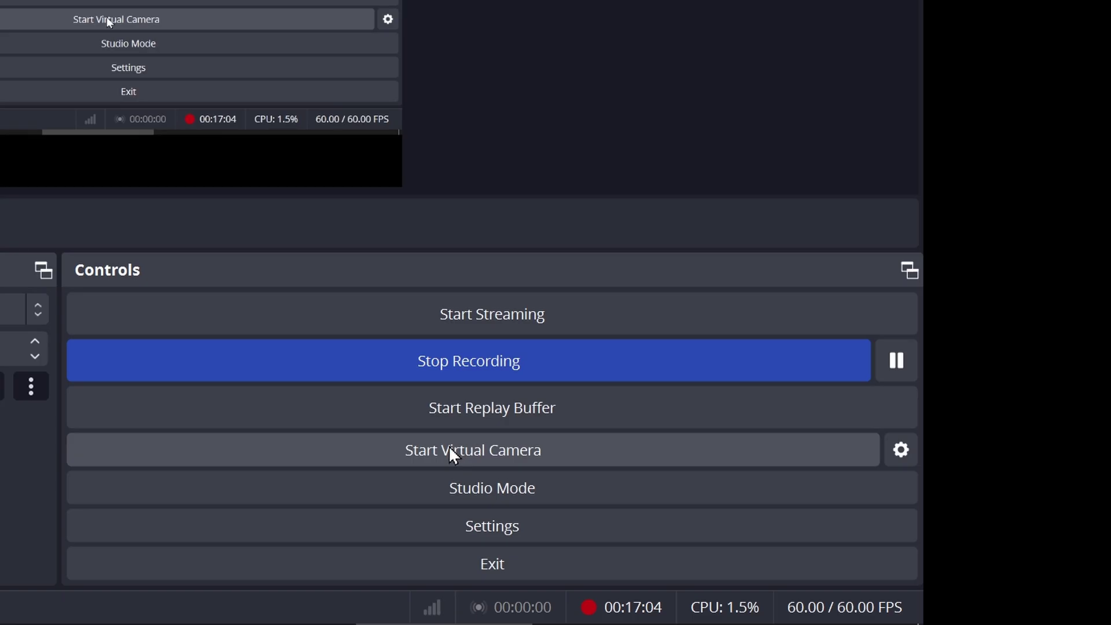
click(924, 525)
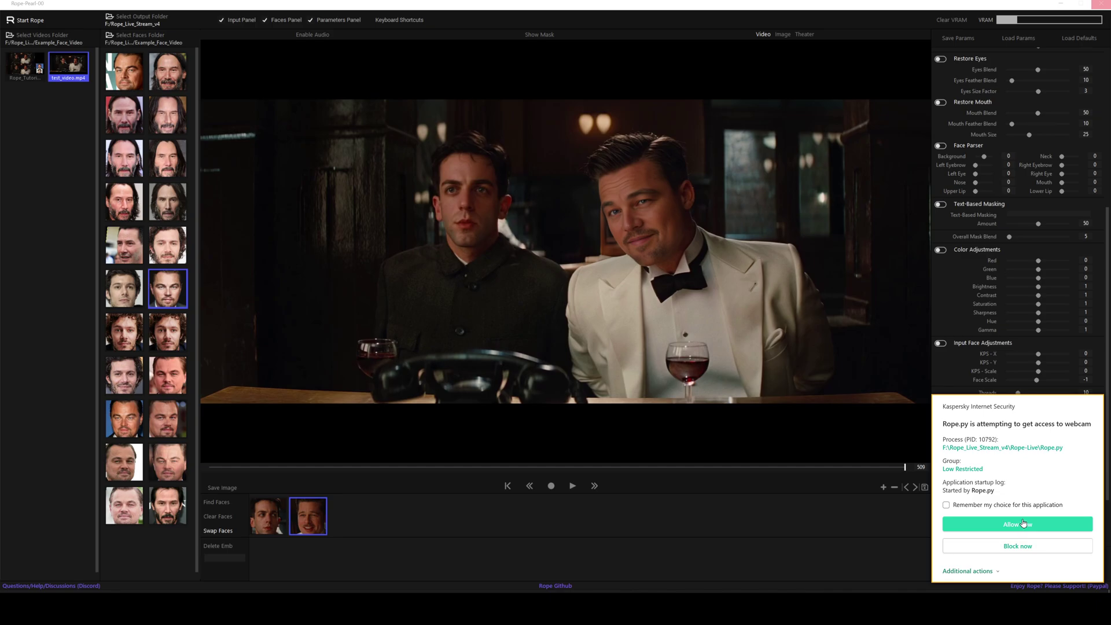
Step: Allow Rope.py webcam access in the Kaspersky prompt so Webcam 0 appears
click(1023, 523)
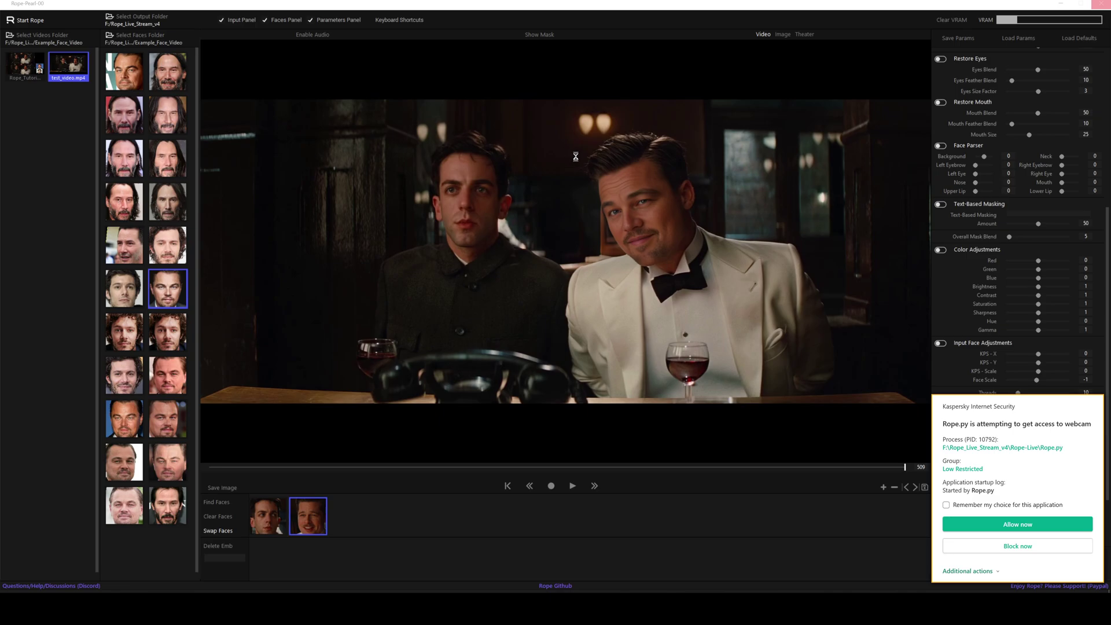
click(1005, 524)
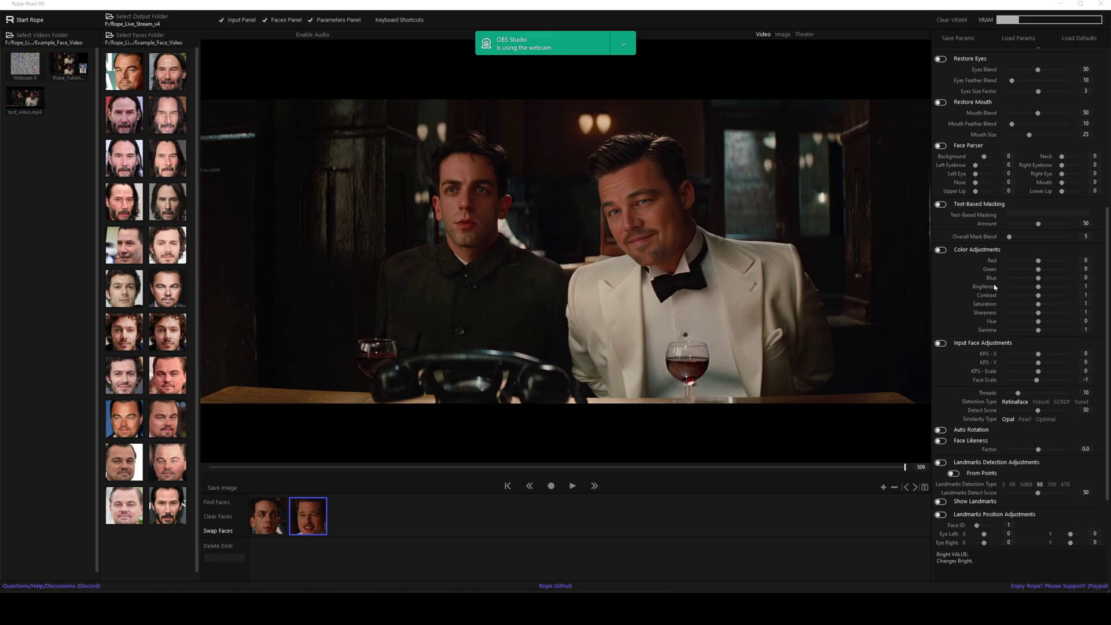
Step: Load the Webcam 0 feed as input and scroll Parameters back to the top
click(23, 66)
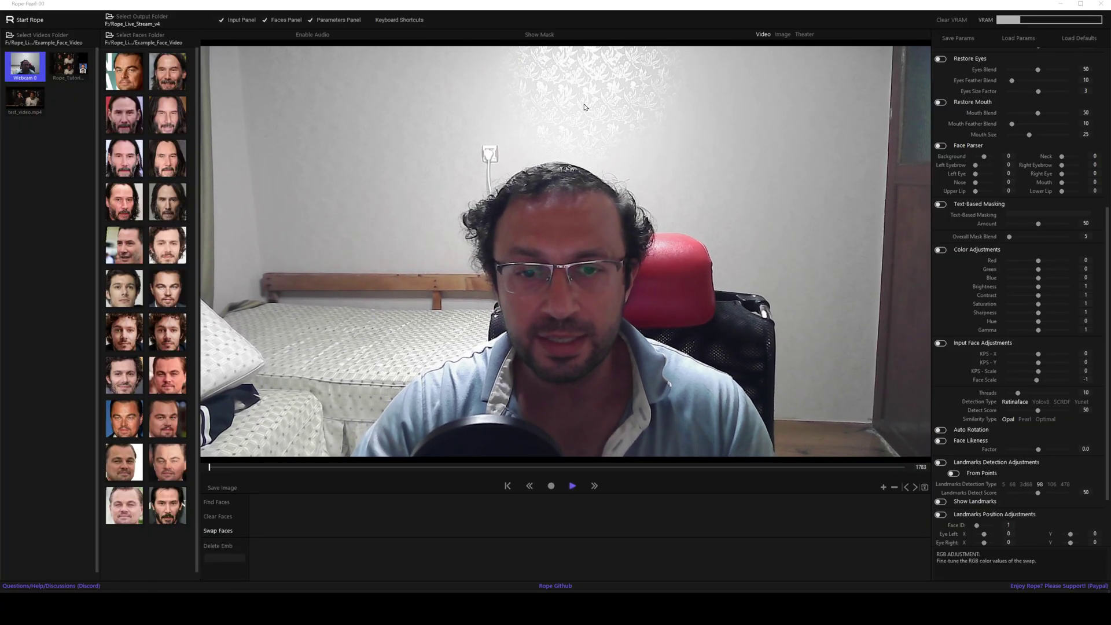
scroll(1106, 60, up, 5)
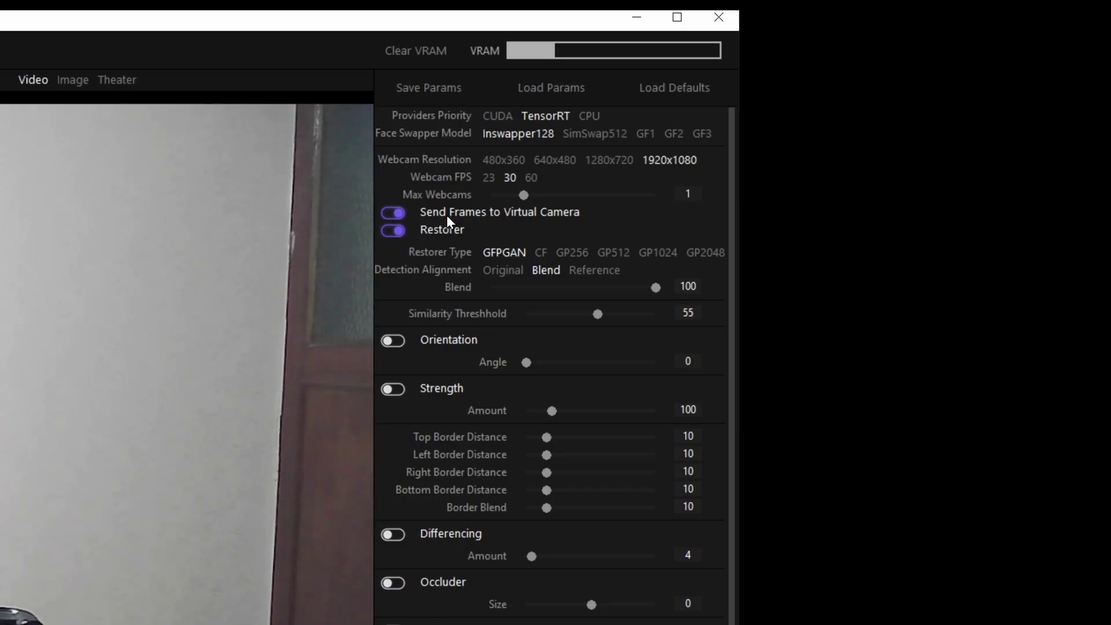
Step: Set Webcam Resolution to 1280x720
click(512, 213)
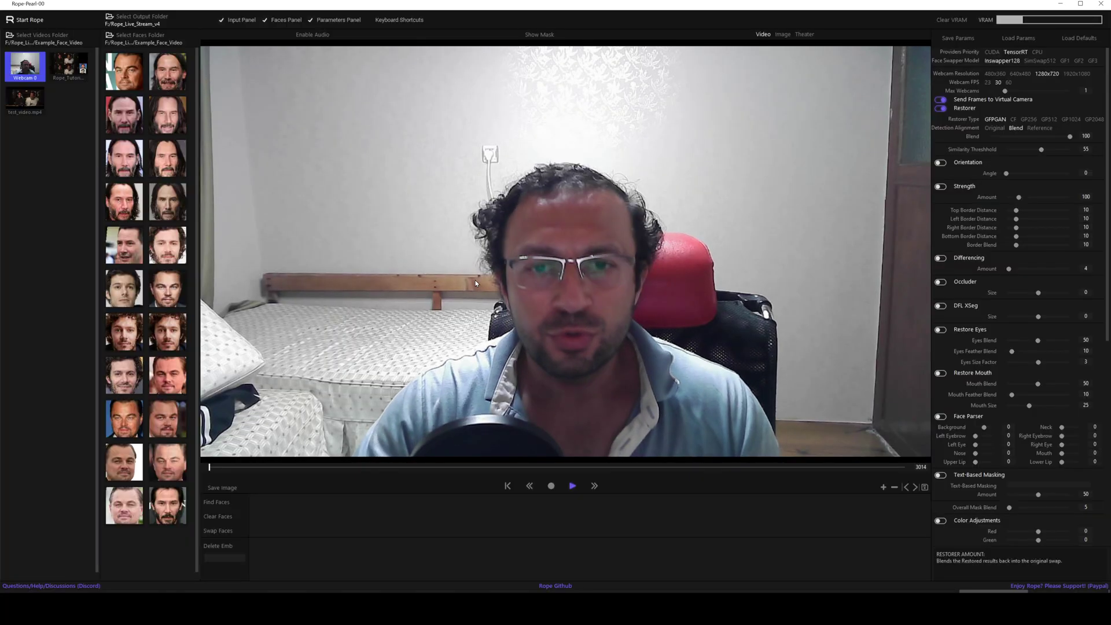
Step: Find the webcam face, make it the target, and raise Similarity Threshold from 17 to 19
click(219, 503)
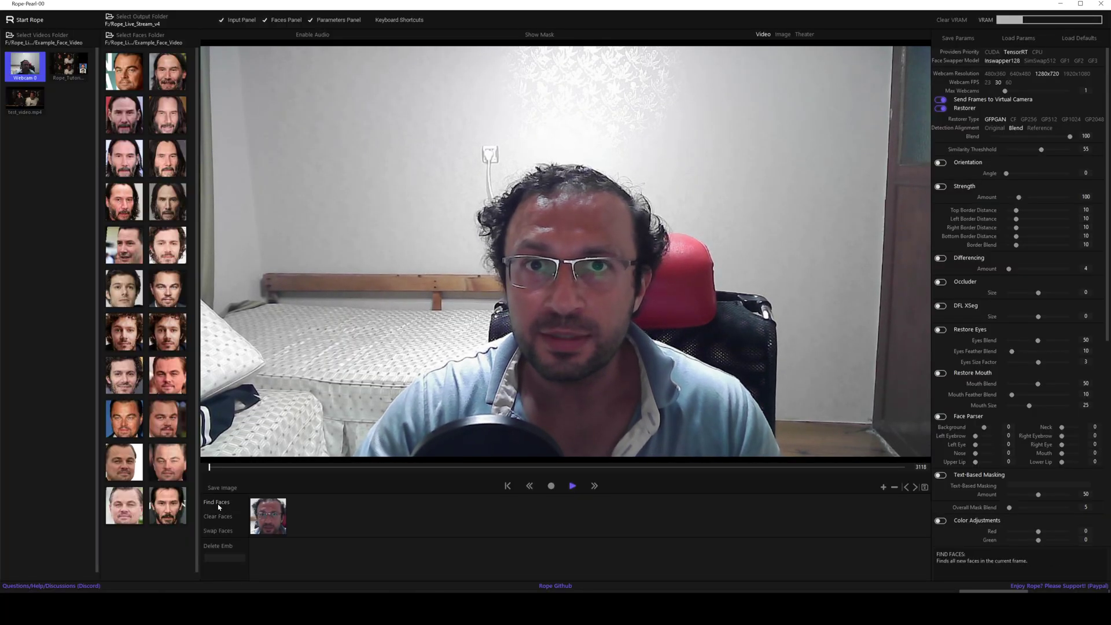
click(269, 527)
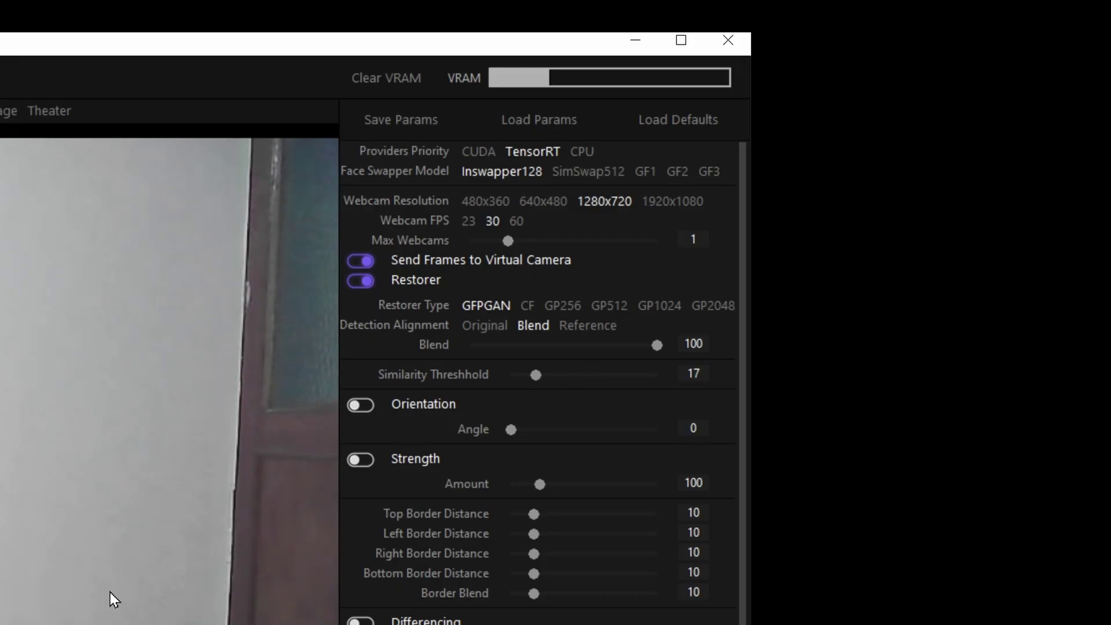
drag(528, 375, 540, 374)
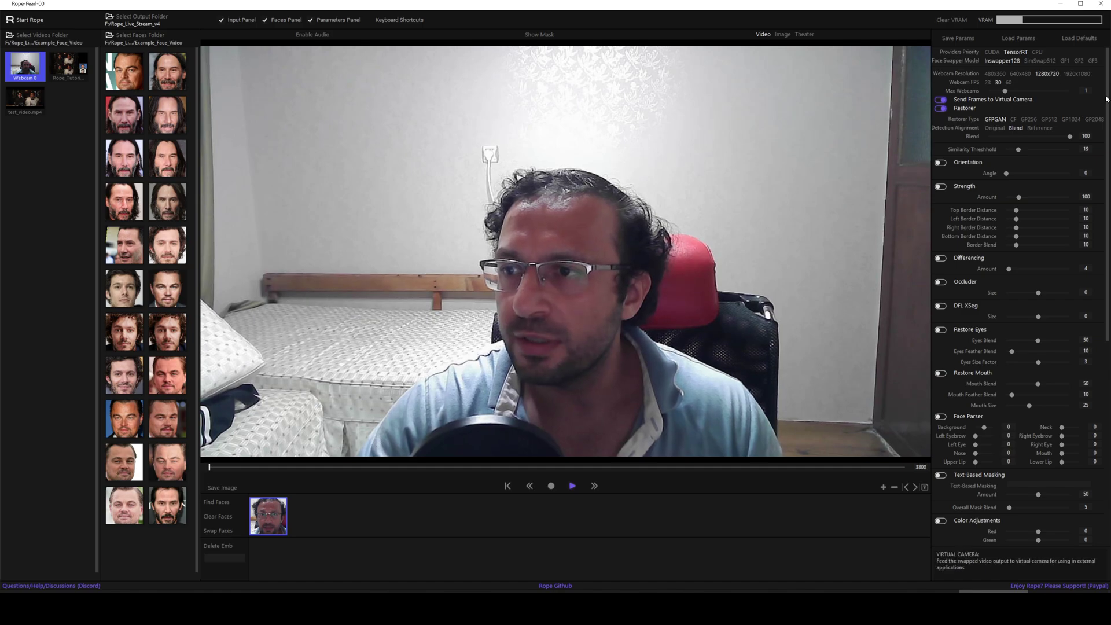
Step: Apply the source face in row 6, column 2 to the live webcam feed
click(174, 285)
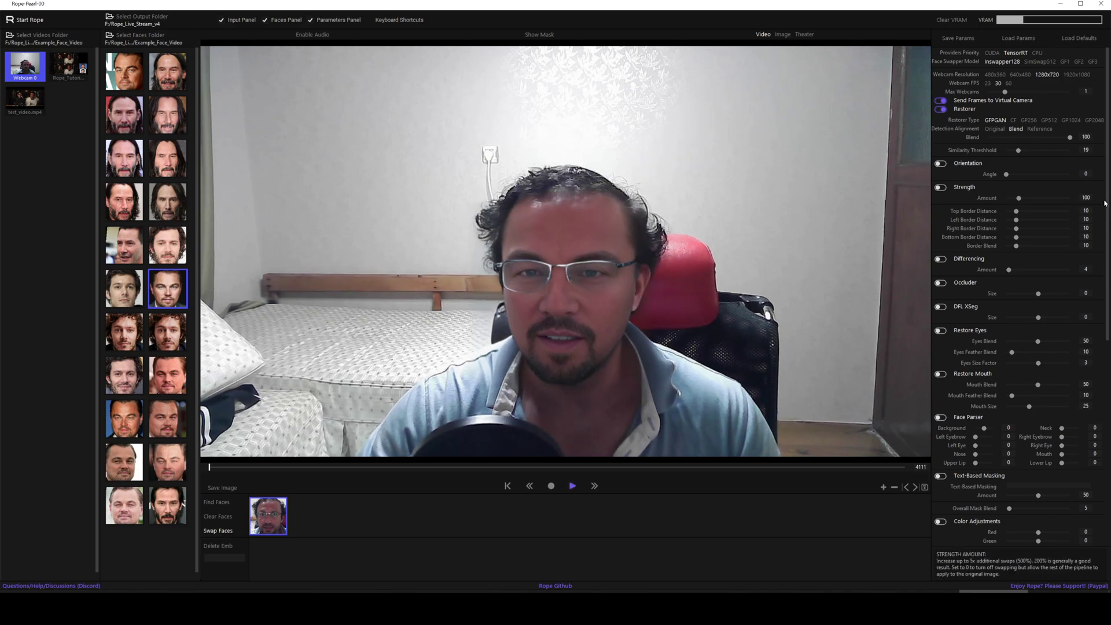
scroll(1103, 340, down, 5)
scroll(1103, 341, up, 5)
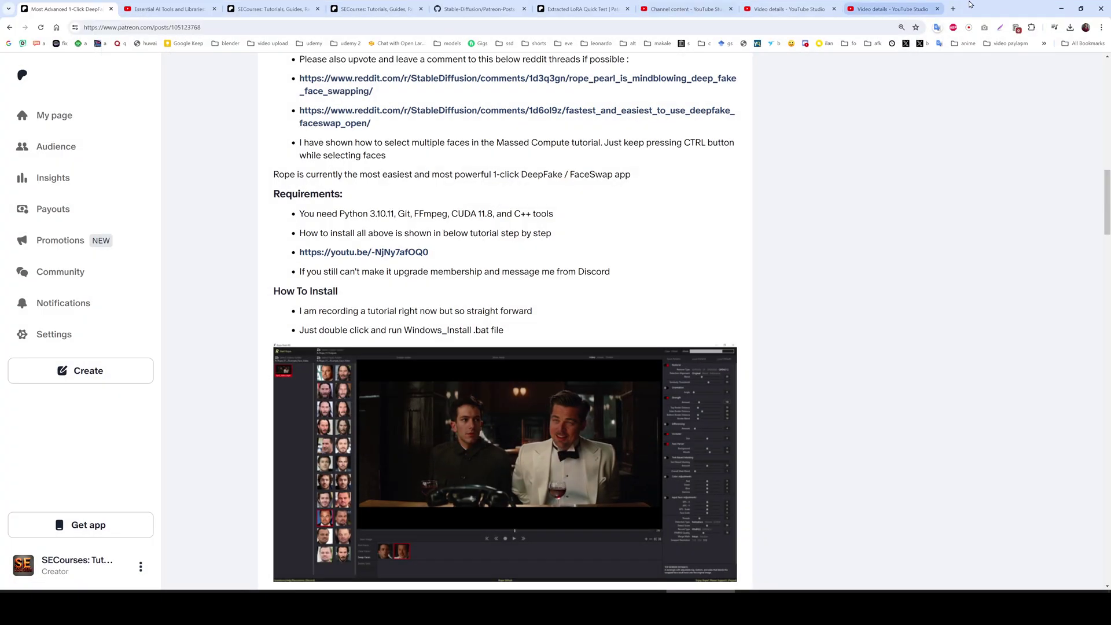
Step: Search 'webcam test' in a new tab and open webcamtests.com
click(954, 10)
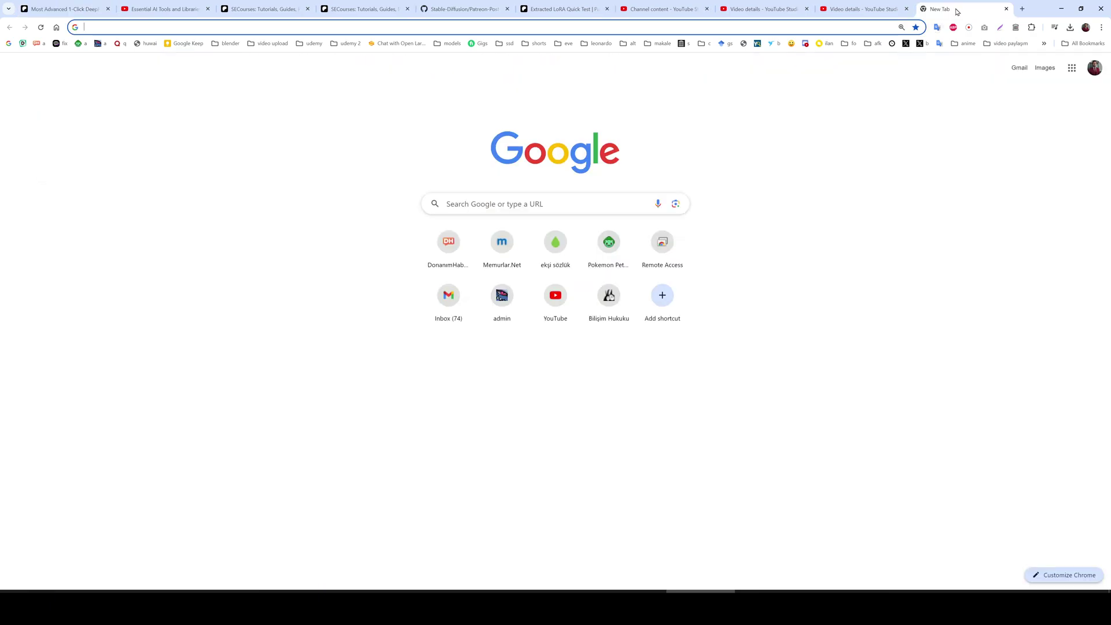
text(webcam test)
key(Return)
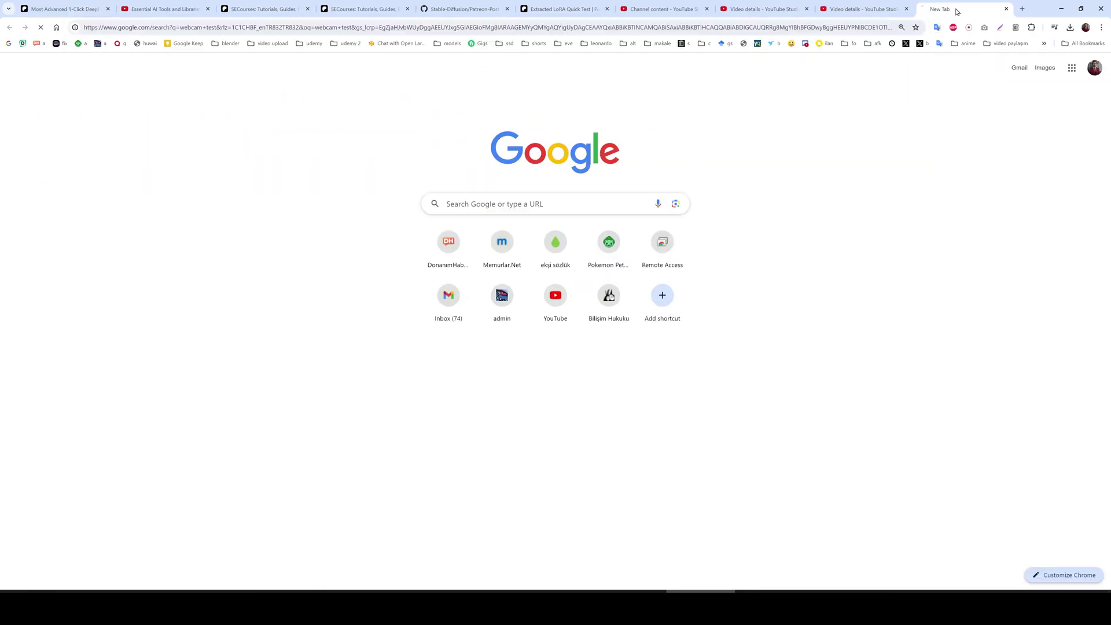
click(201, 200)
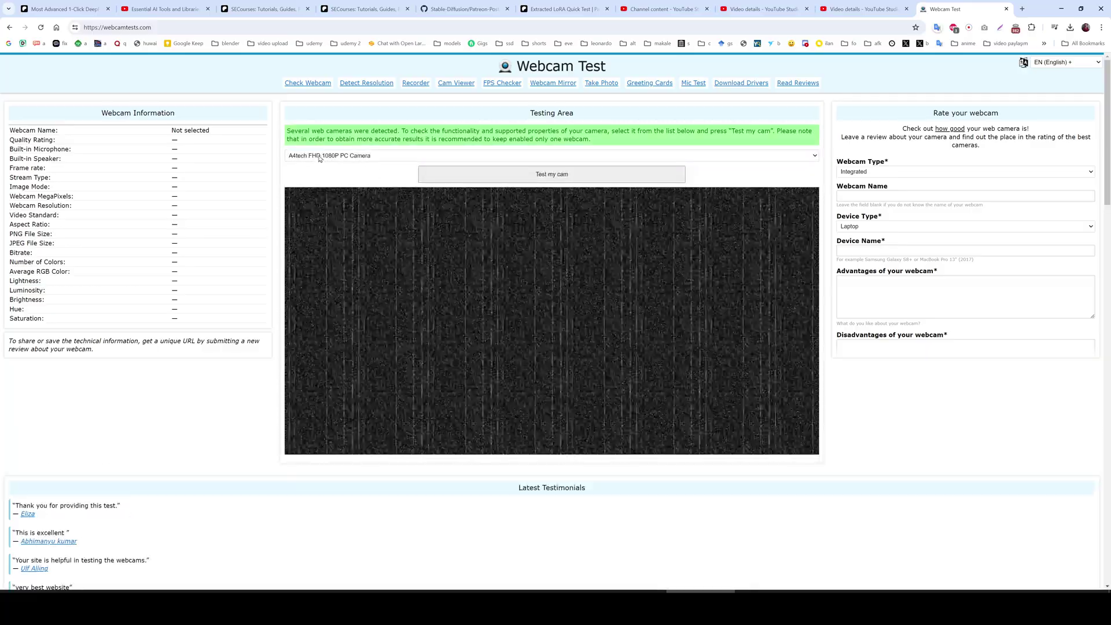
Step: Select OBS Virtual Camera and run the test, getting 1280×720 at 30 FPS
click(365, 155)
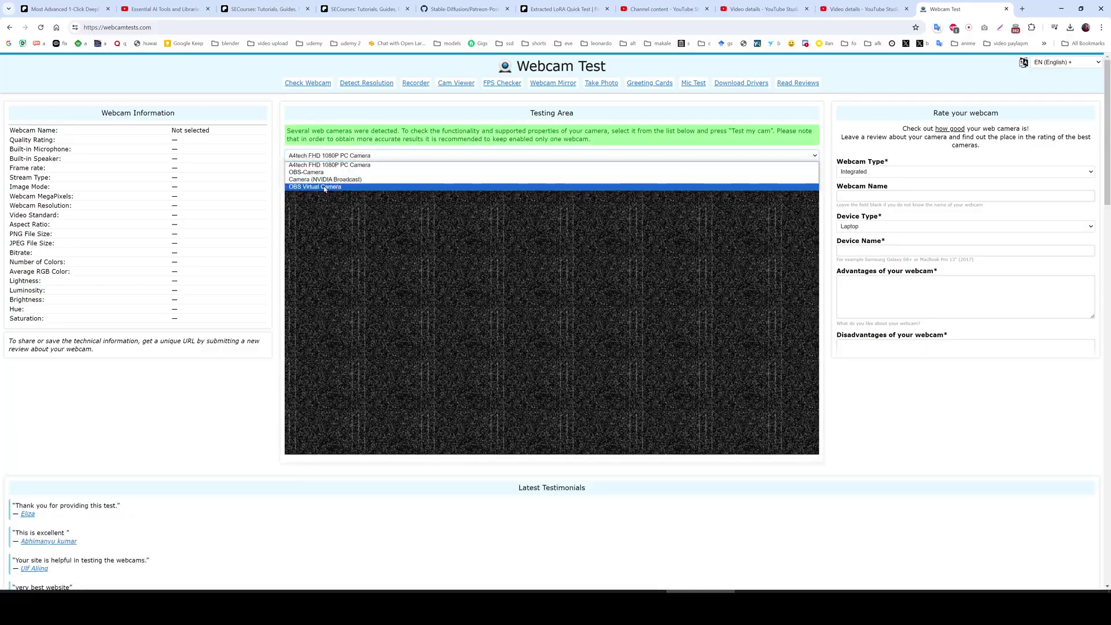
key(ctrl+plus)
key(ctrl+plus)
key(ctrl+plus)
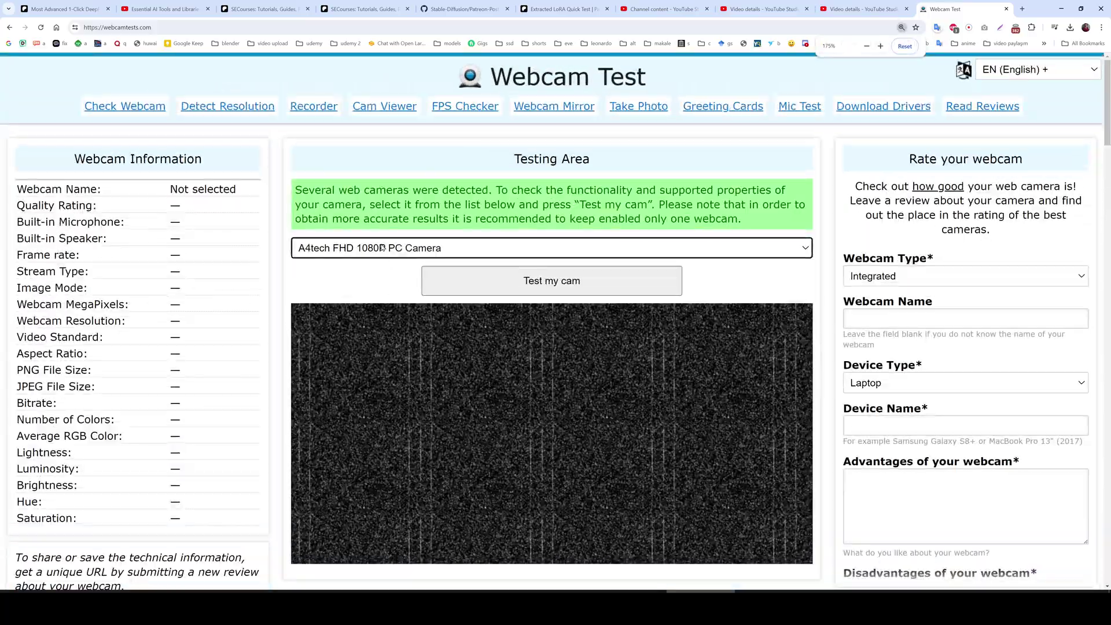
click(370, 247)
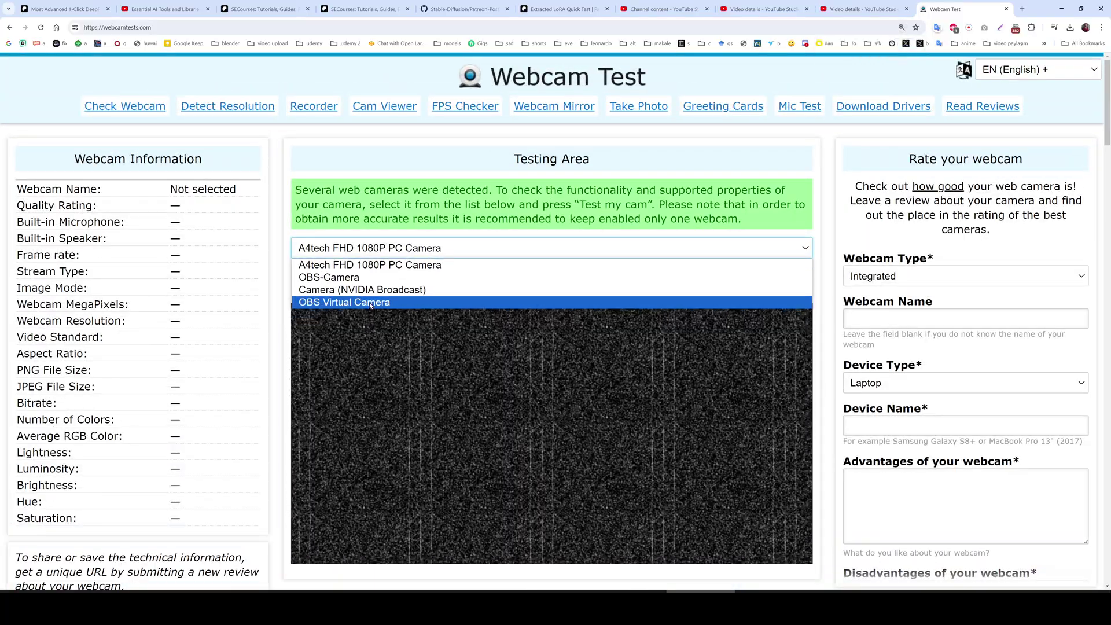
click(371, 303)
key(ctrl+minus)
click(579, 249)
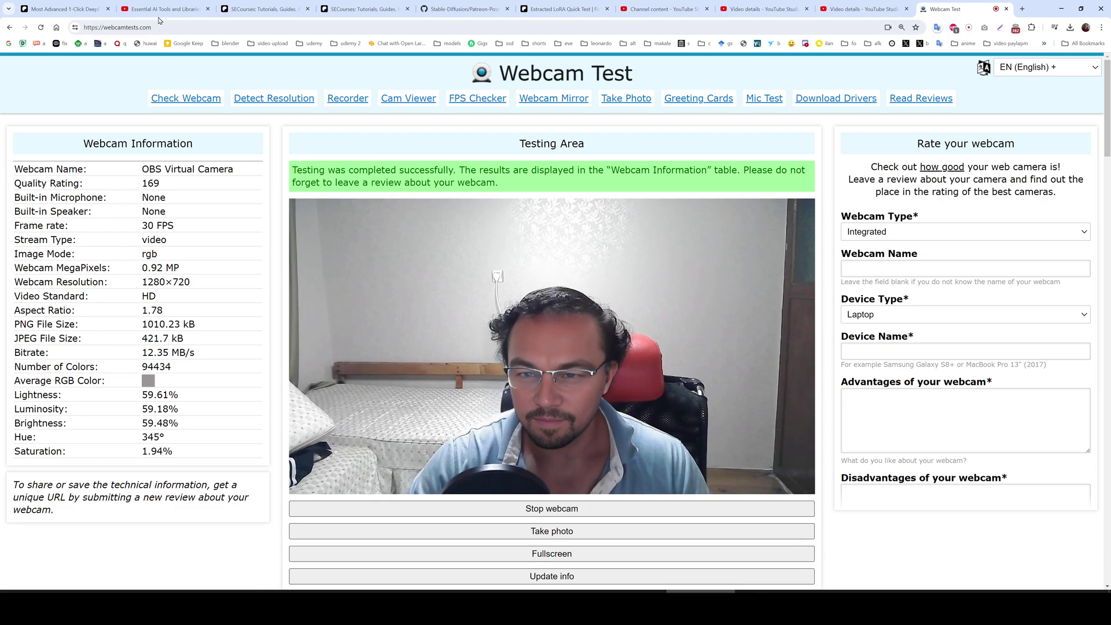
Step: Highlight the Massed Compute cloud tutorial youtu.be link at the top of the Rope installer post
click(86, 7)
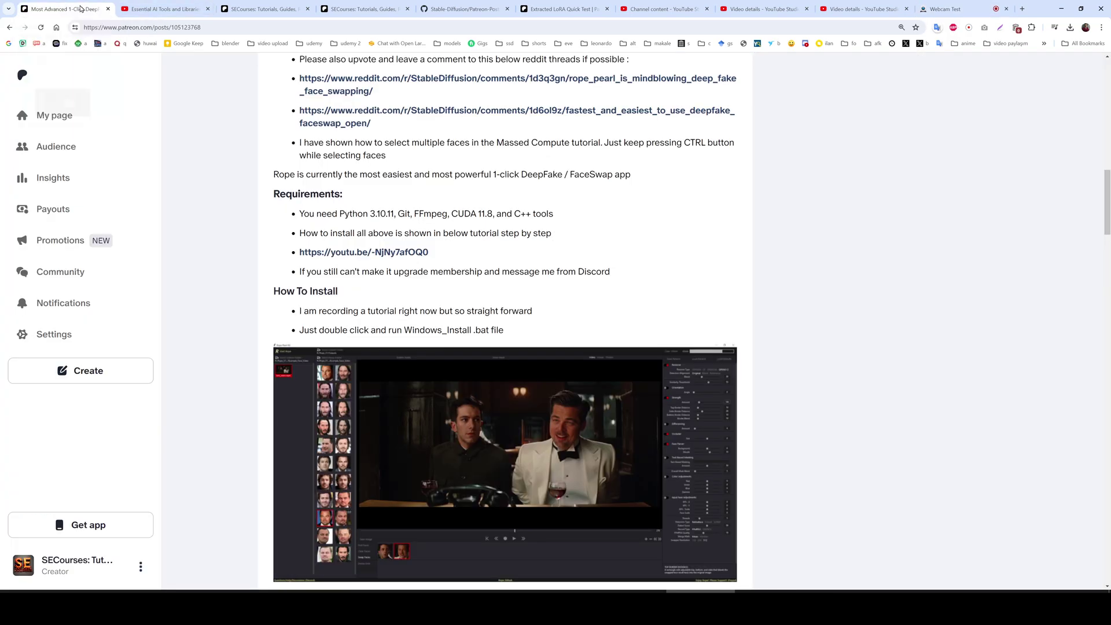
scroll(454, 245, up, 10)
scroll(485, 290, up, 1)
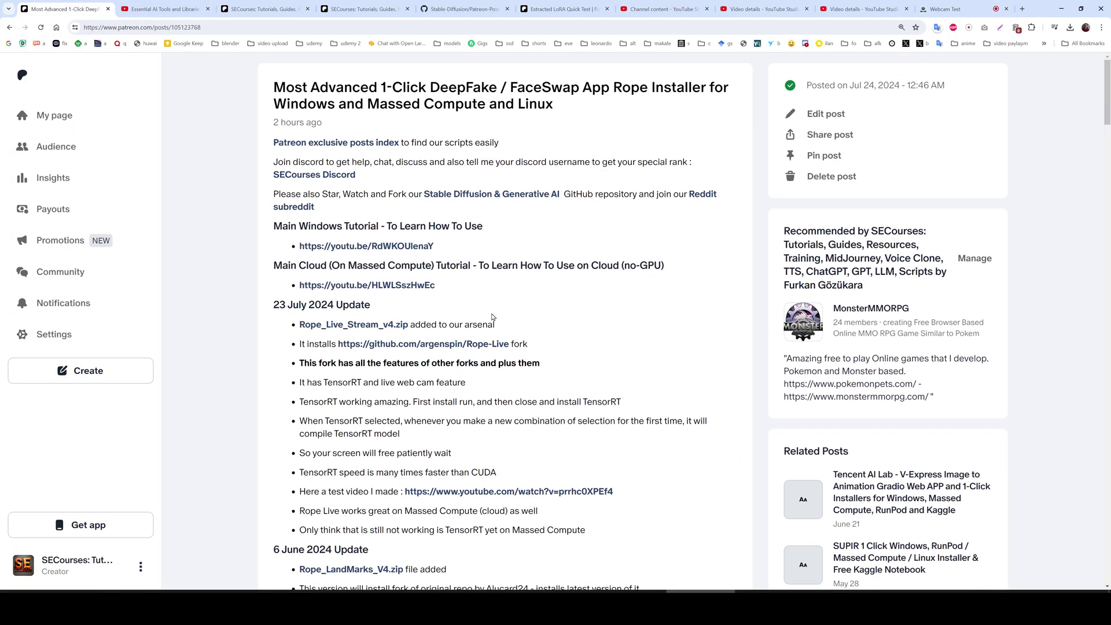
drag(436, 286, 298, 285)
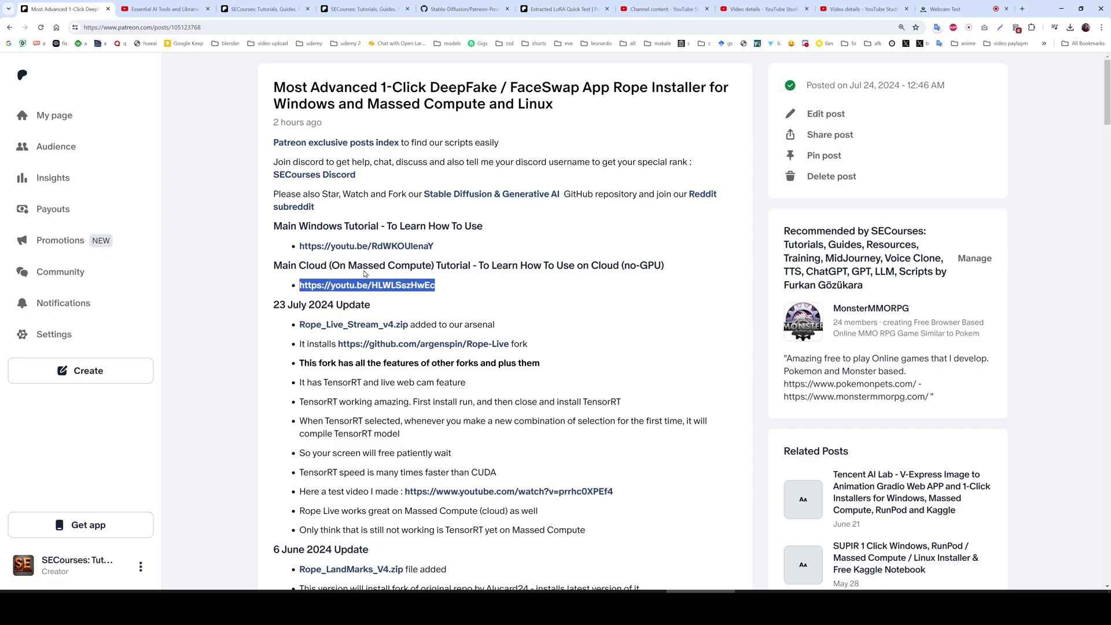
drag(464, 290, 301, 287)
click(502, 299)
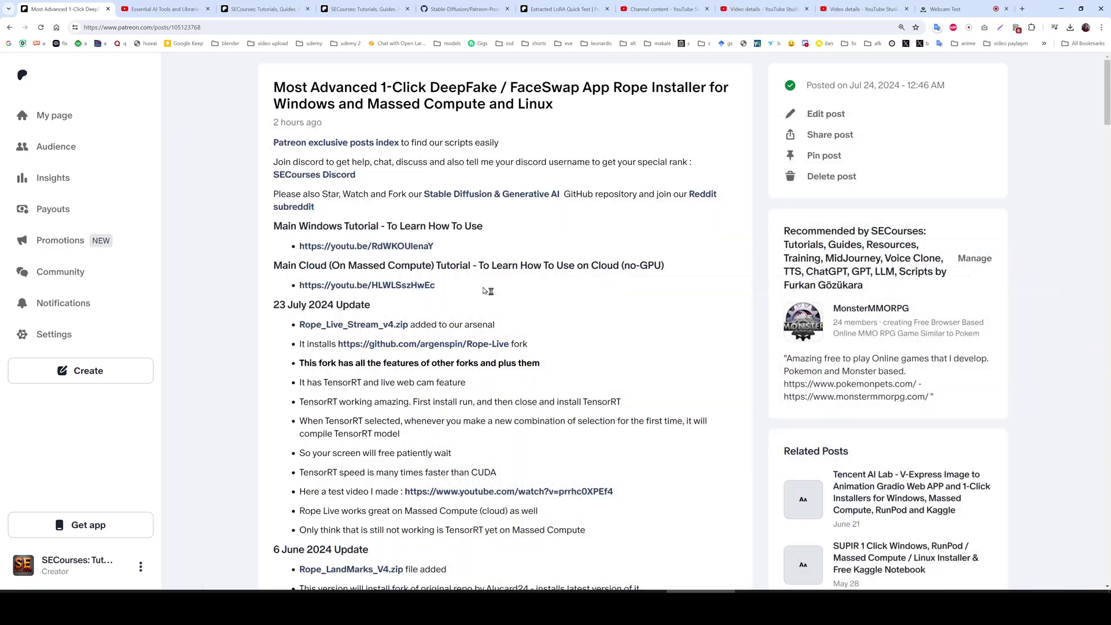
drag(468, 287, 307, 288)
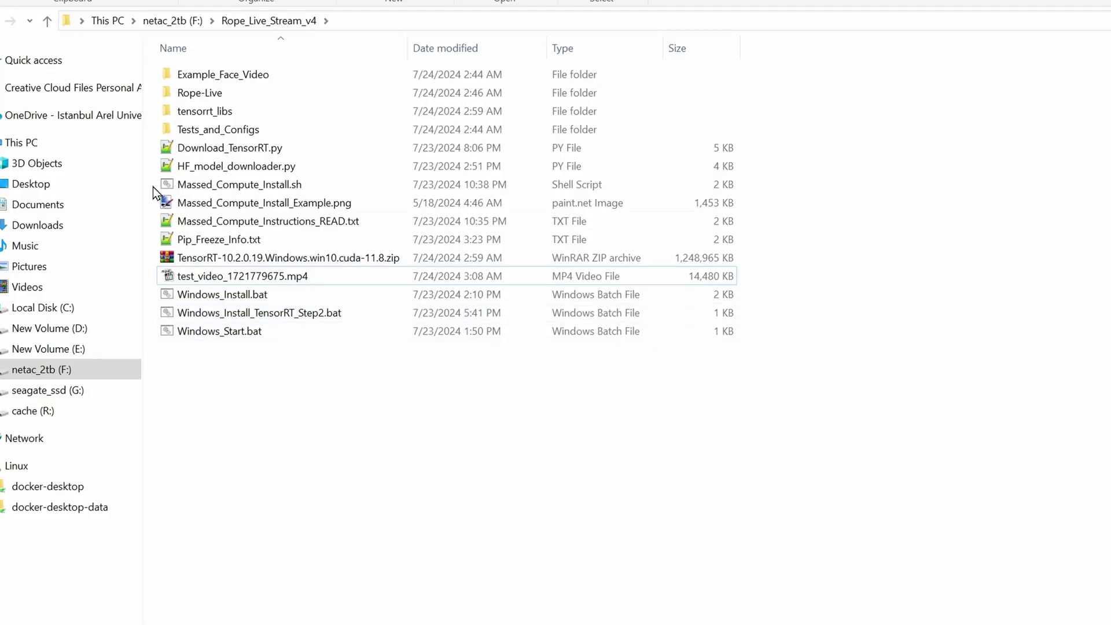
Step: Select Massed_Compute_Install.sh in F:\Rope_Live_Stream_v4, then return to the Patreon post in Chrome
click(259, 191)
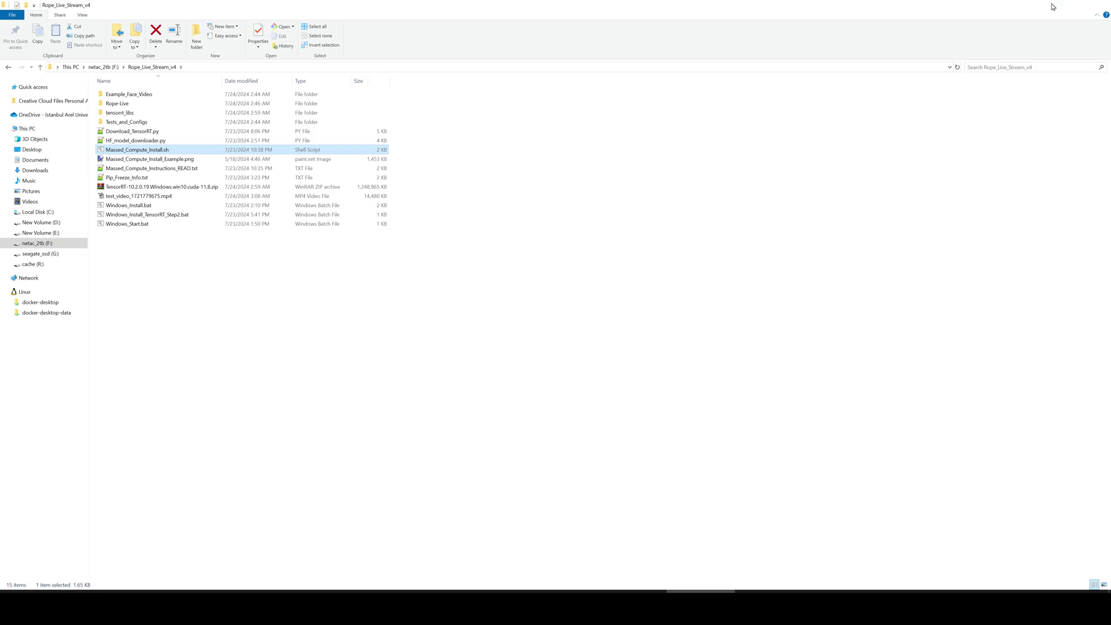
key(alt+Tab)
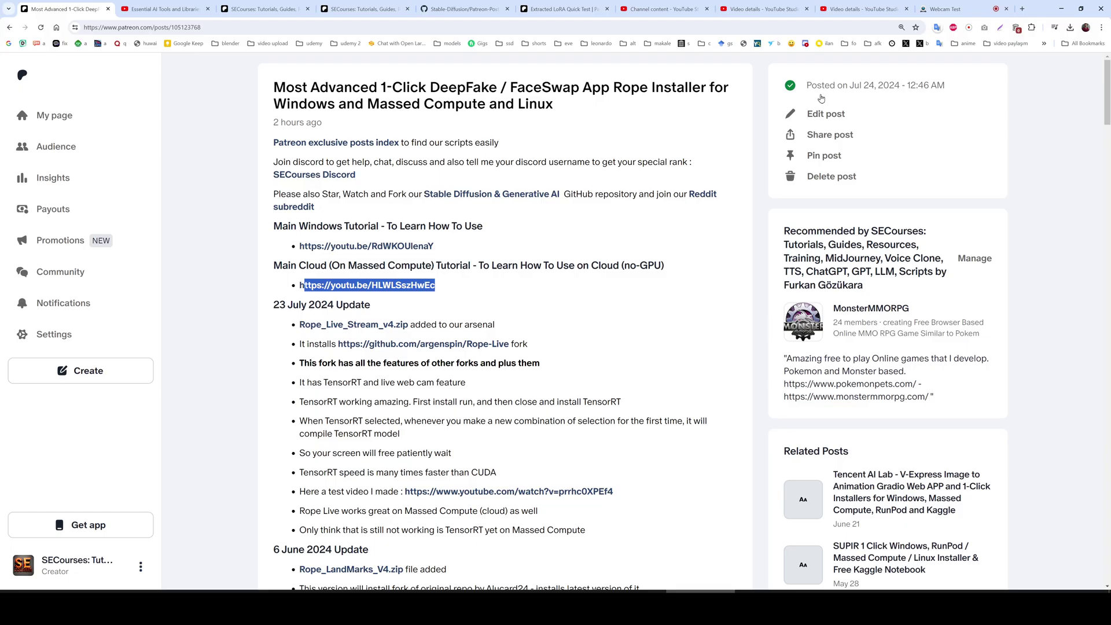
Step: On the SECourses Patreon post, open the Reddit subreddit link in a new tab
click(701, 573)
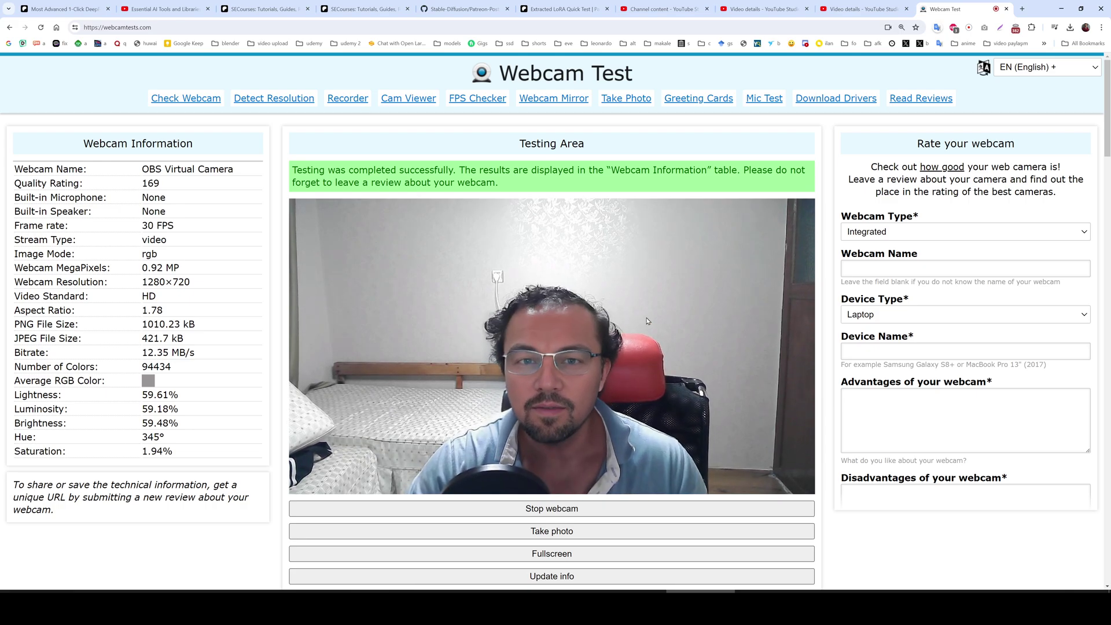
key(ctrl+3)
scroll(682, 380, up, 1)
click(503, 213)
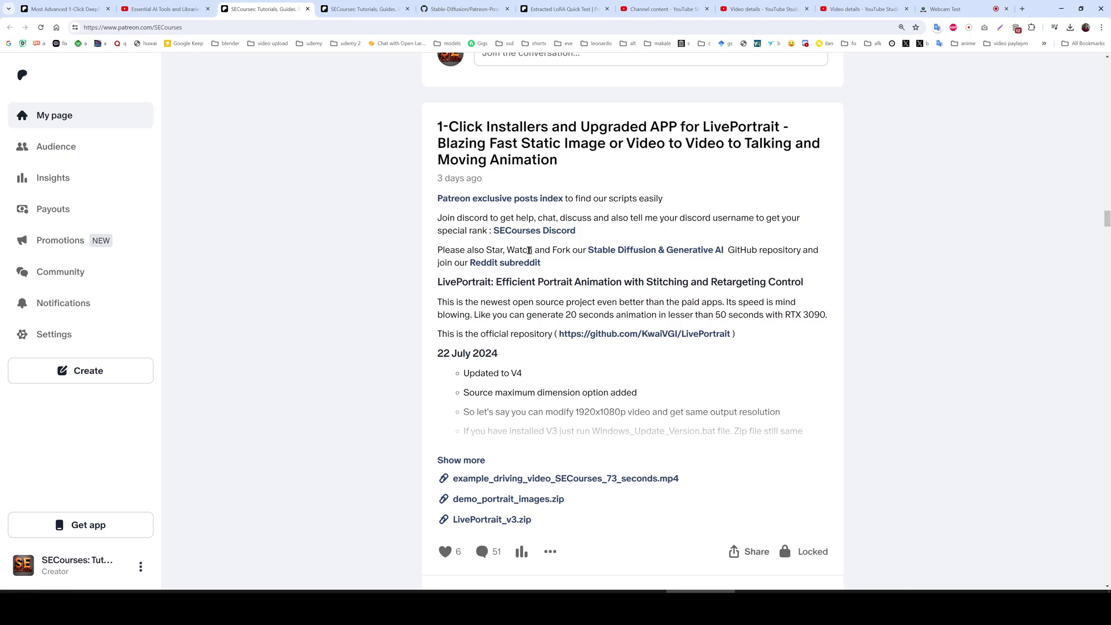
click(511, 264)
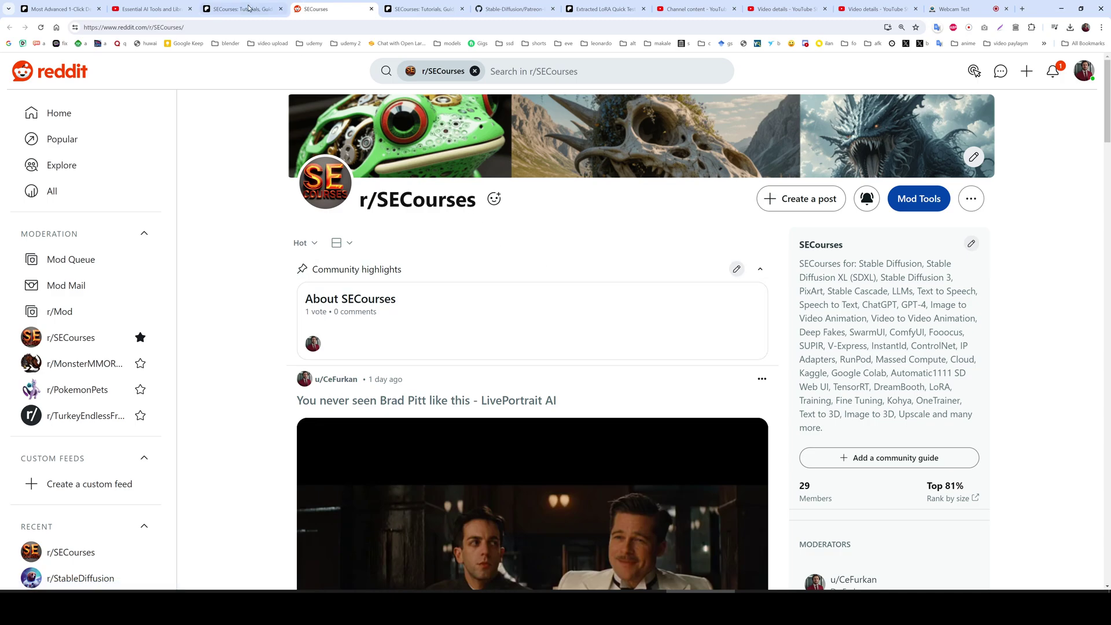
key(ctrl+shift+Tab)
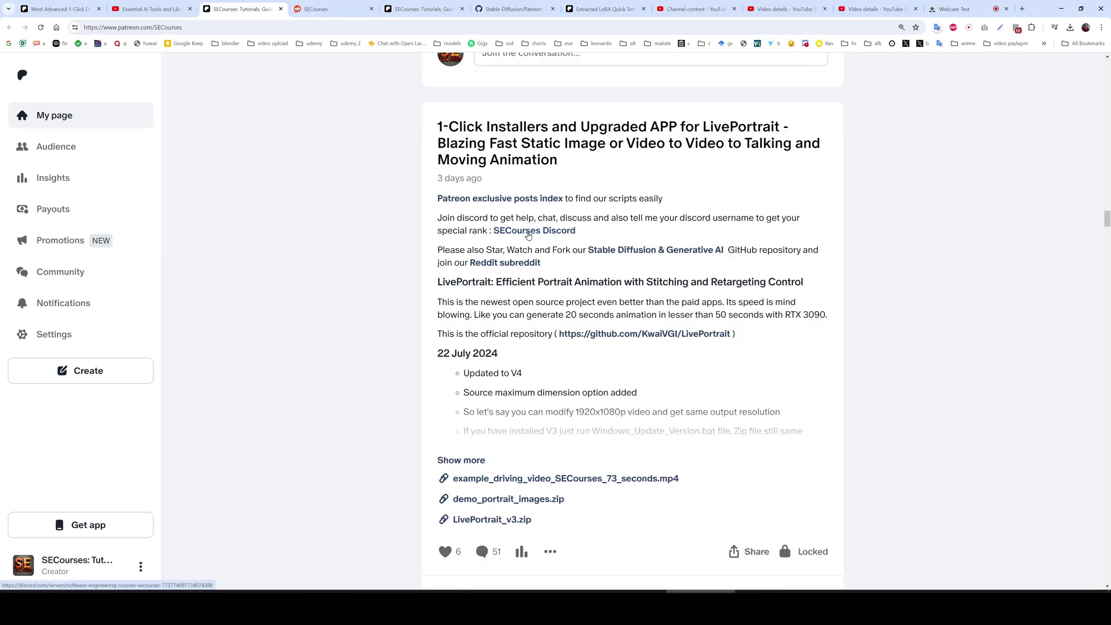
Step: Open the SECourses Discord server page and highlight its title and 7,875 members count
click(527, 236)
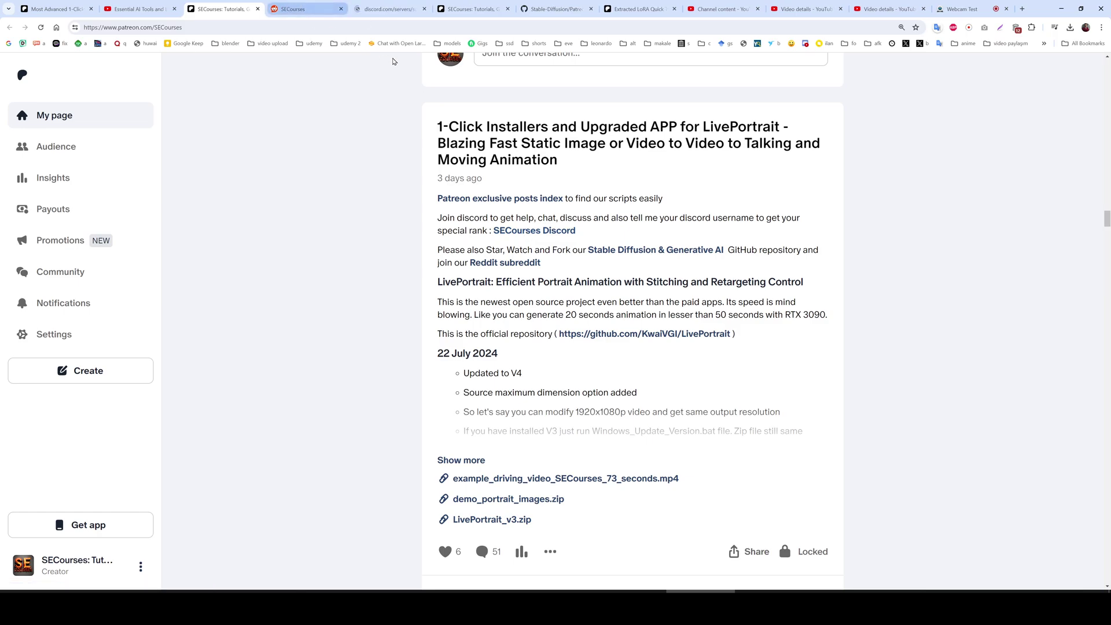
scroll(530, 290, down, 2)
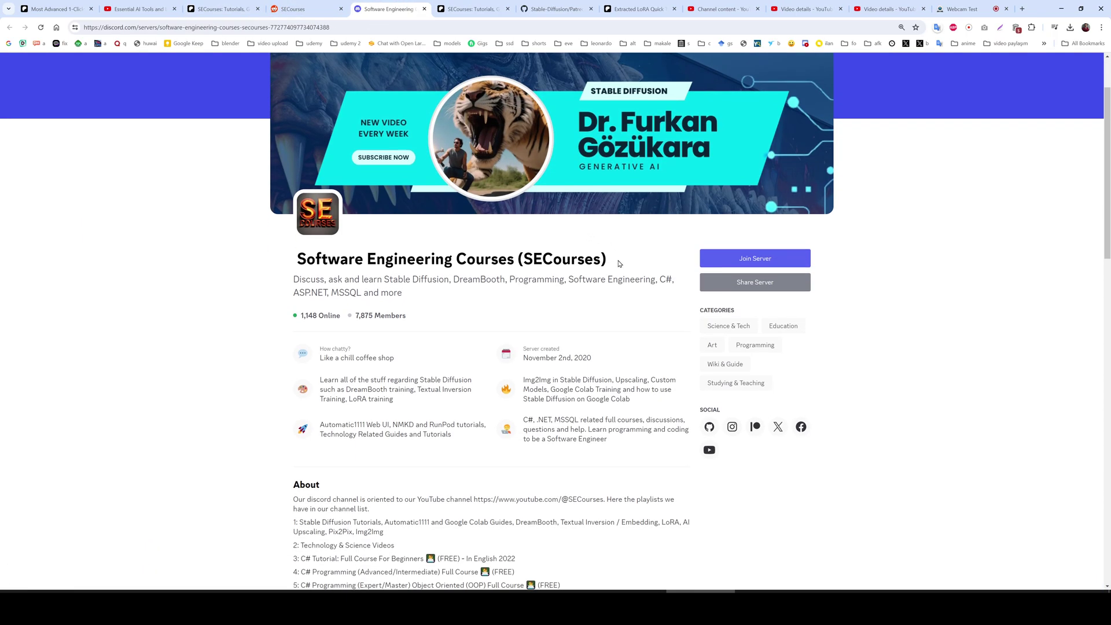
drag(619, 263, 293, 260)
click(386, 261)
drag(423, 313, 350, 313)
Step: Switch between the Patreon, Discord and subreddit tabs, ending on r/SECourses
click(292, 8)
key(ctrl+shift+Tab)
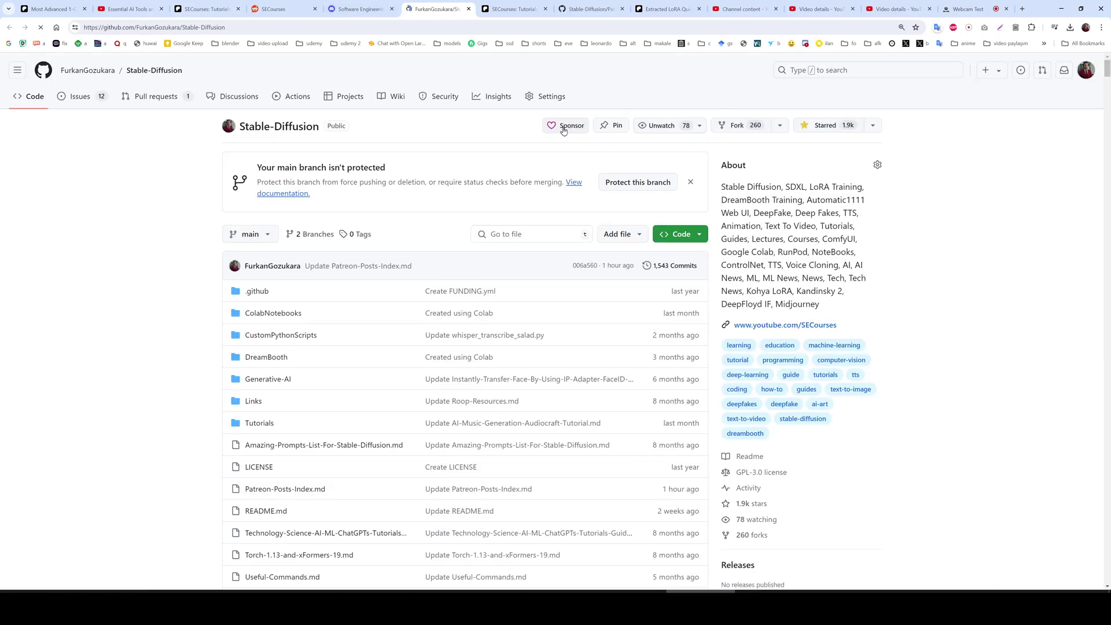
click(357, 4)
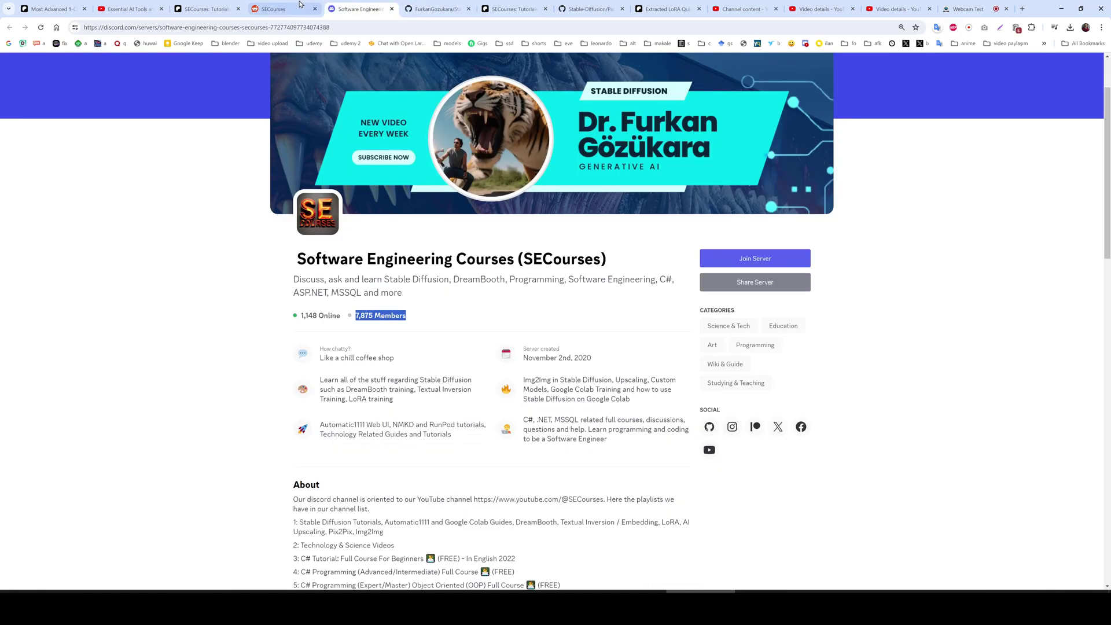
click(277, 7)
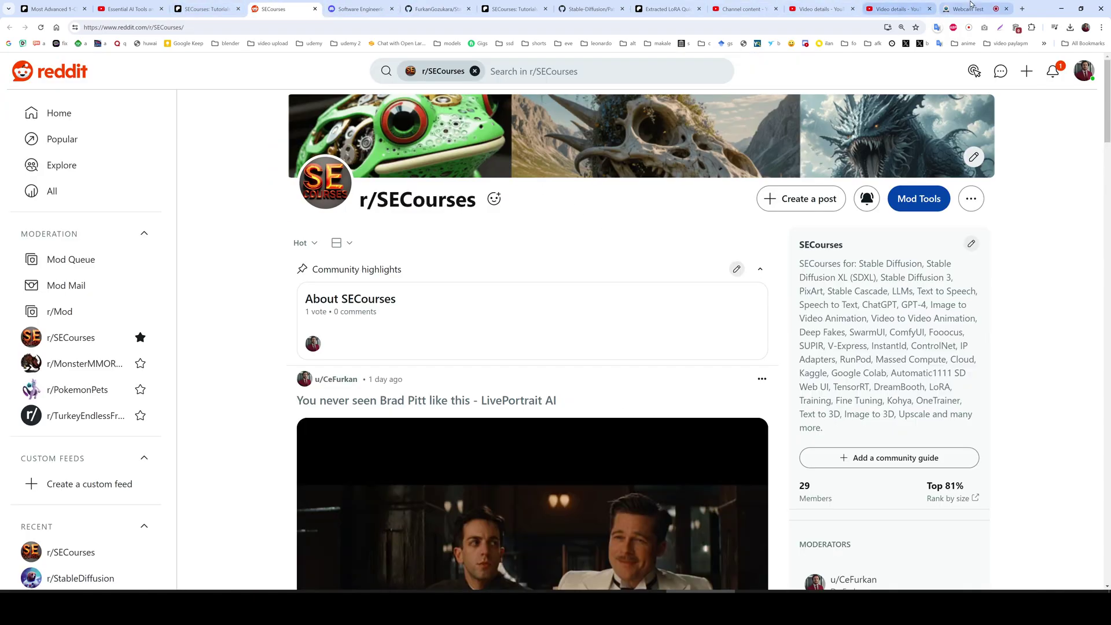